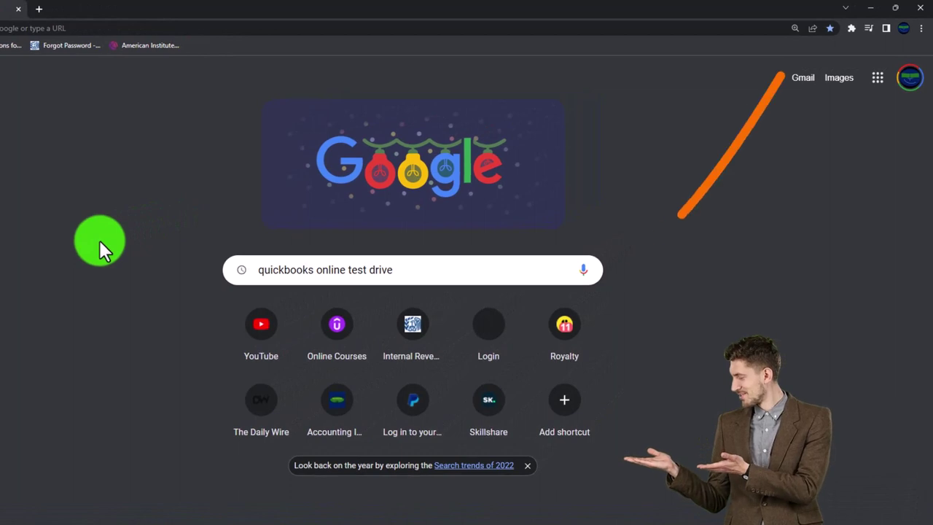
Search Google for quickbooks online test drive and launch the United States test drive from the QuickBooks support article
{"action": "key", "text": "Return"}
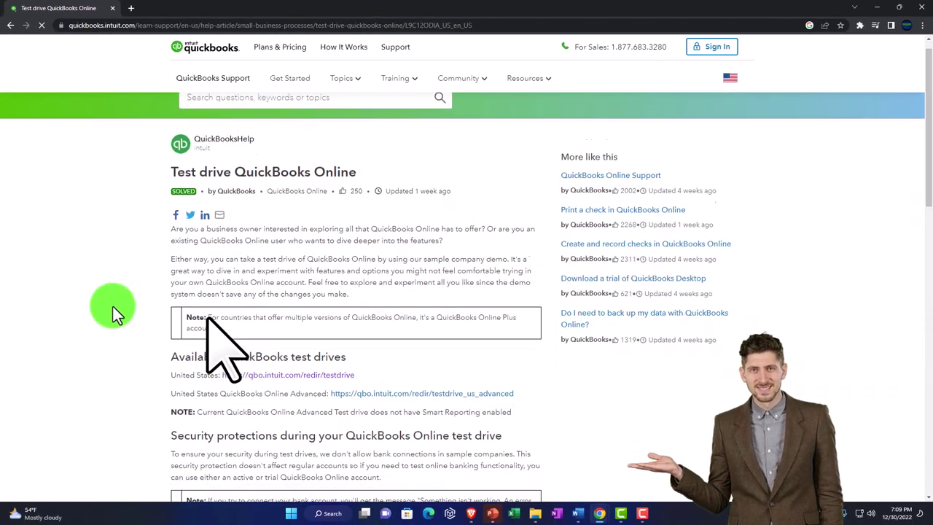
{"action": "left_click", "coordinate": [240, 357]}
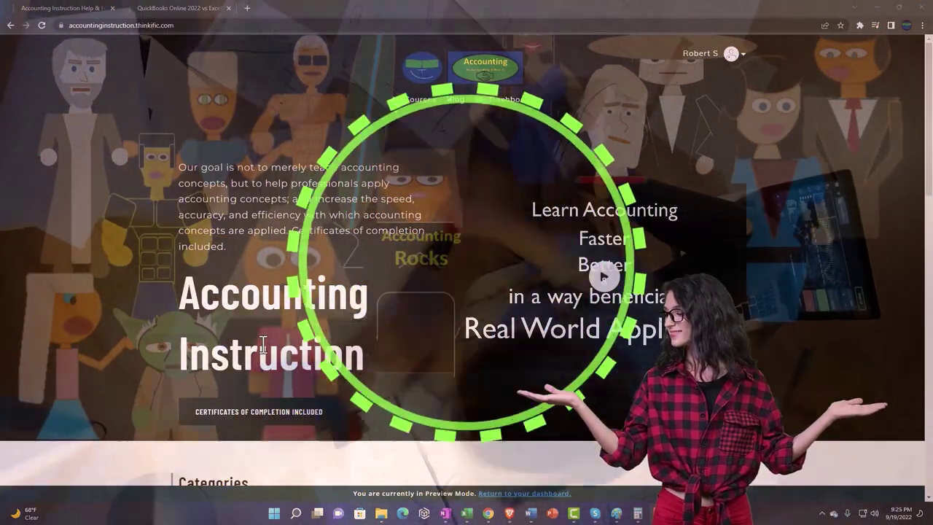
Browse the Accounting Instruction site's course categories and the QuickBooks Online 2022 course's OneNote - Getting Started 2022 lesson section
{"action": "scroll", "coordinate": [128, 400], "scroll_direction": "down", "scroll_amount": 7}
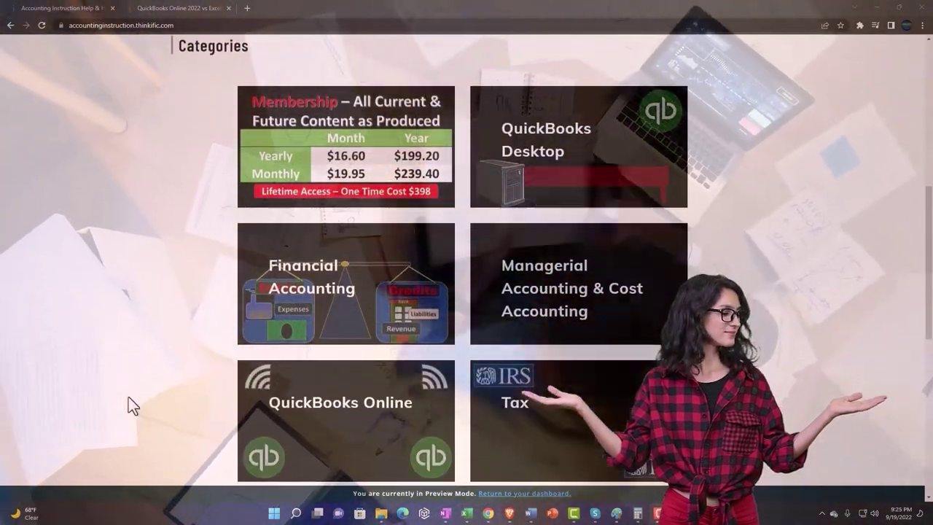
{"action": "scroll", "coordinate": [129, 397], "scroll_direction": "down", "scroll_amount": 5}
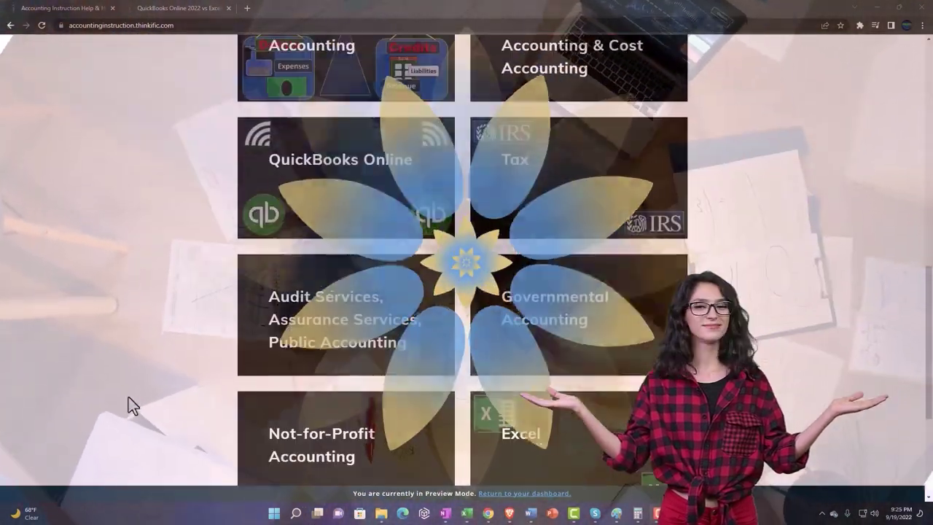
{"action": "scroll", "coordinate": [128, 397], "scroll_direction": "down", "scroll_amount": 1}
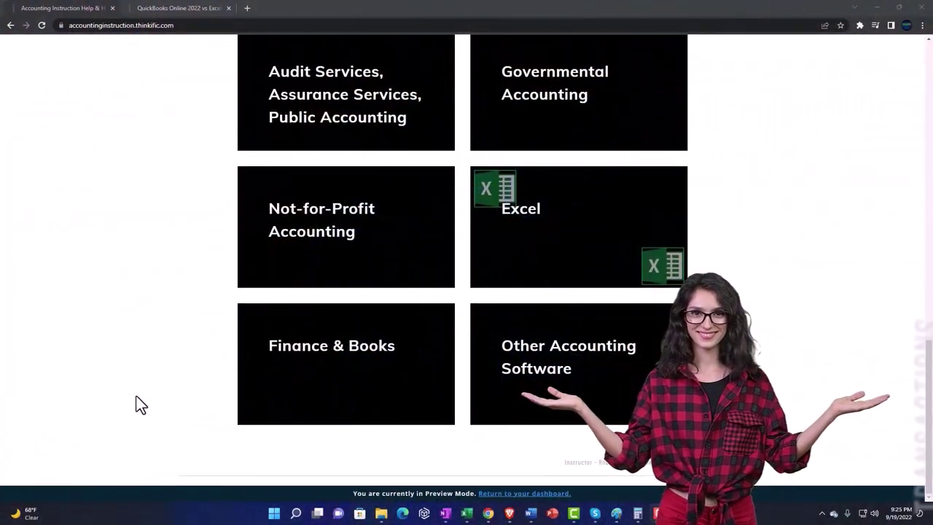
{"action": "left_click", "coordinate": [167, 9]}
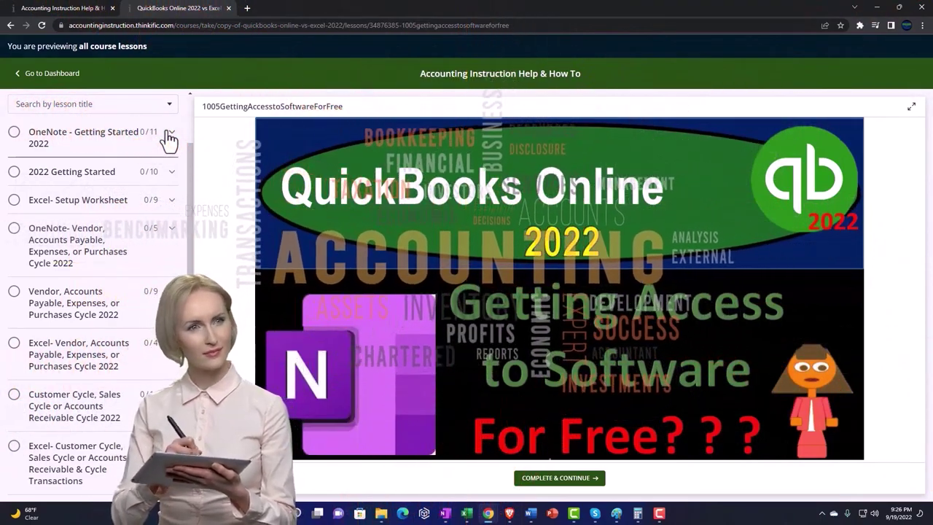
{"action": "left_click", "coordinate": [168, 138]}
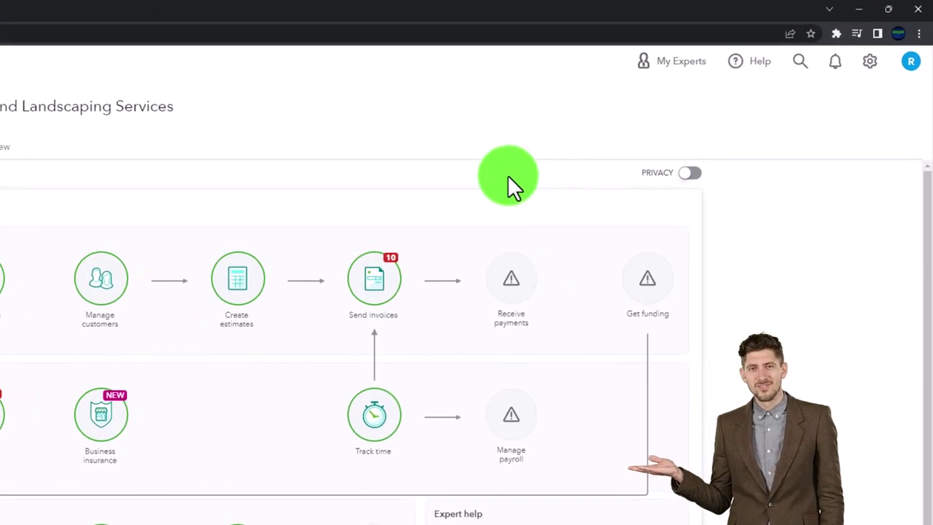
Check in the settings options whether the sample company is shown in Accountant view or Business view
{"action": "key", "text": "ctrl+plus"}
{"action": "key", "text": "ctrl+plus"}
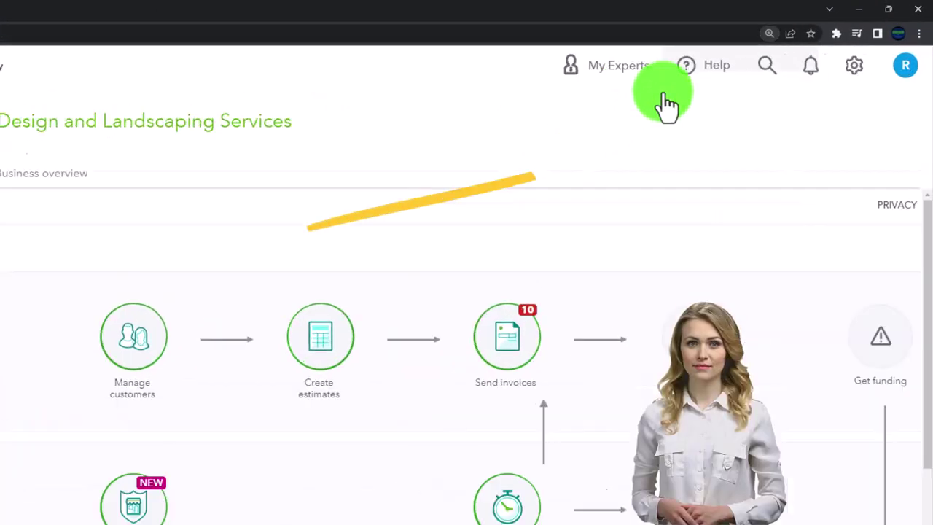
{"action": "key", "text": "ctrl+plus"}
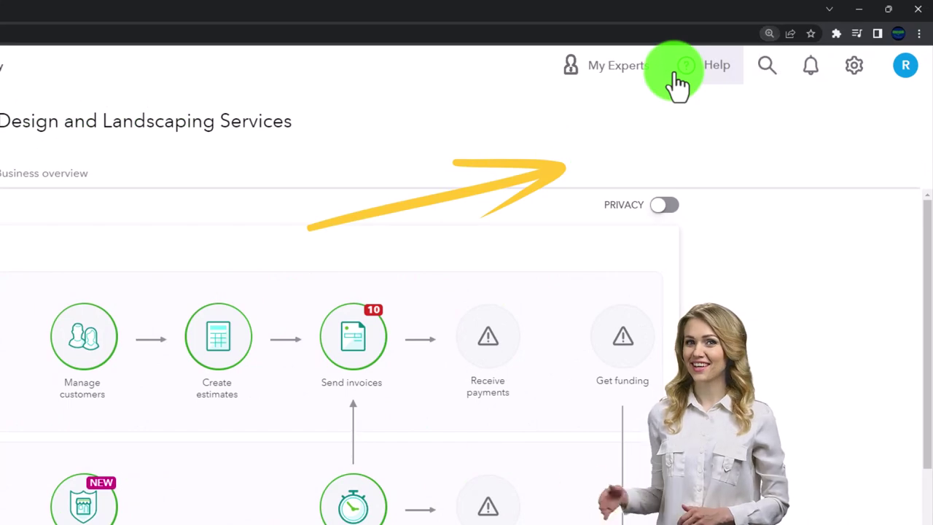
{"action": "left_click", "coordinate": [848, 80]}
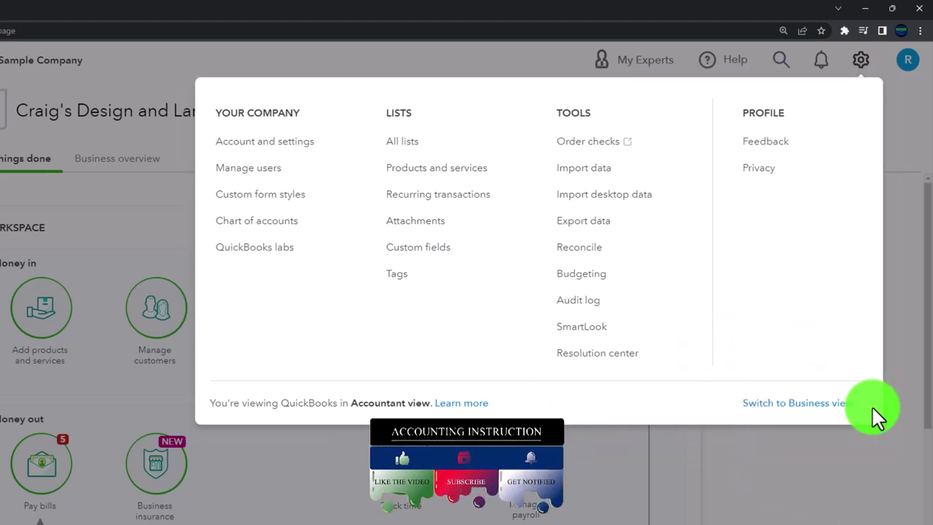
{"action": "left_click", "coordinate": [905, 490]}
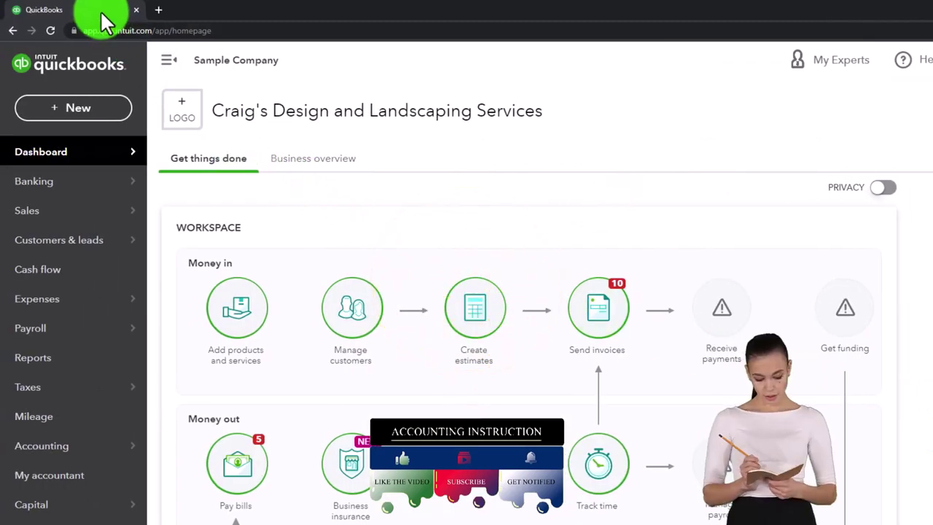
Duplicate the QuickBooks browser tab twice so the sample company is open in three tabs
{"action": "right_click", "coordinate": [101, 13]}
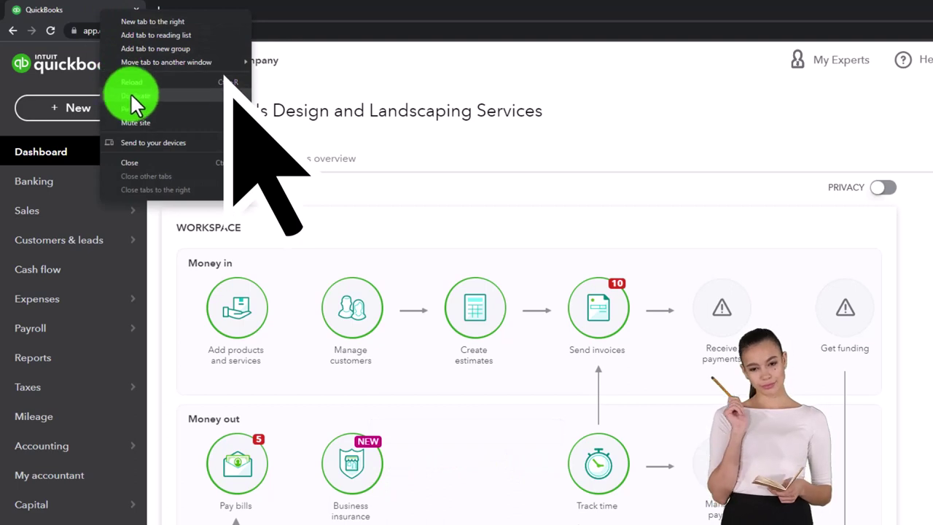
{"action": "left_click", "coordinate": [188, 96]}
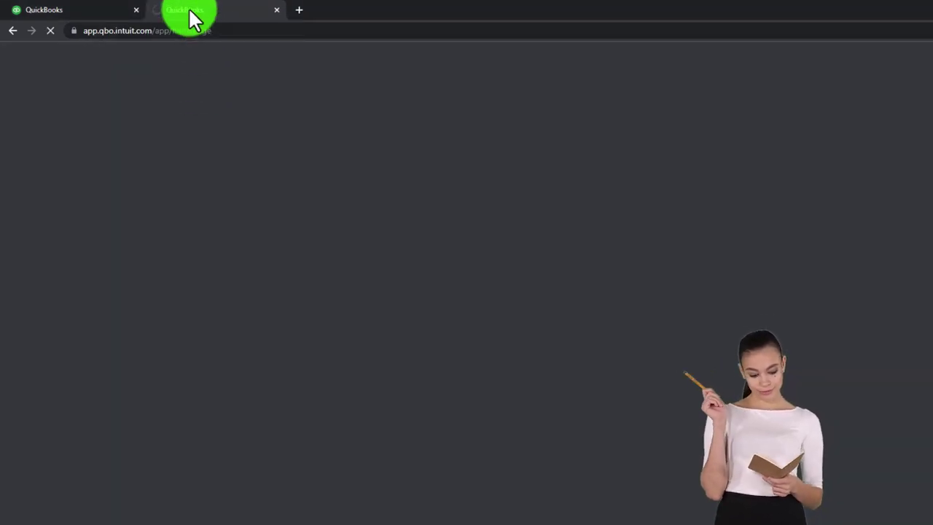
{"action": "right_click", "coordinate": [189, 13]}
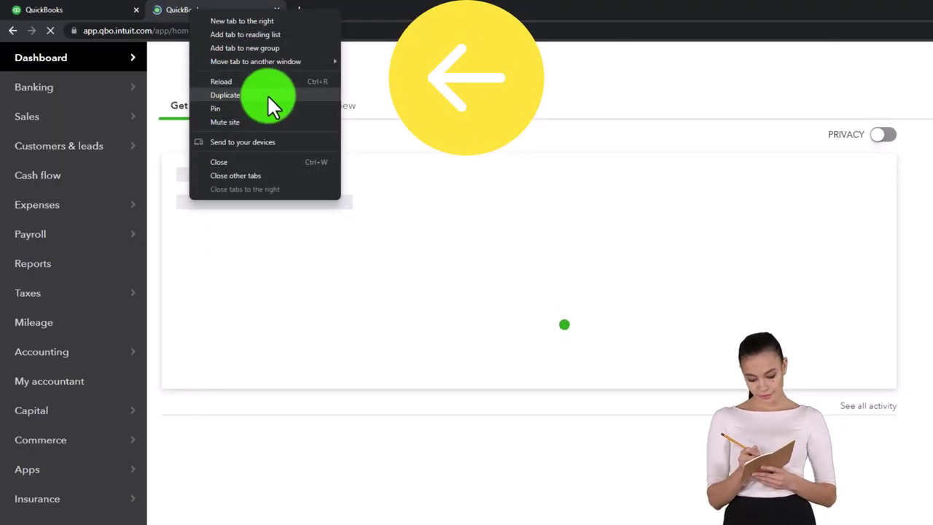
{"action": "left_click", "coordinate": [267, 95]}
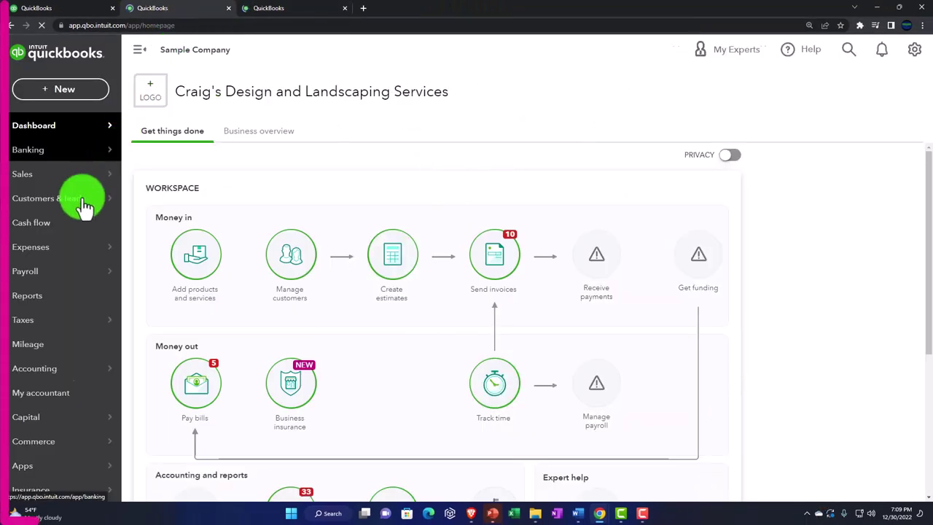
Open the favorite Balance Sheet report in the second browser tab and the Profit and Loss report in the third
{"action": "left_click", "coordinate": [47, 300]}
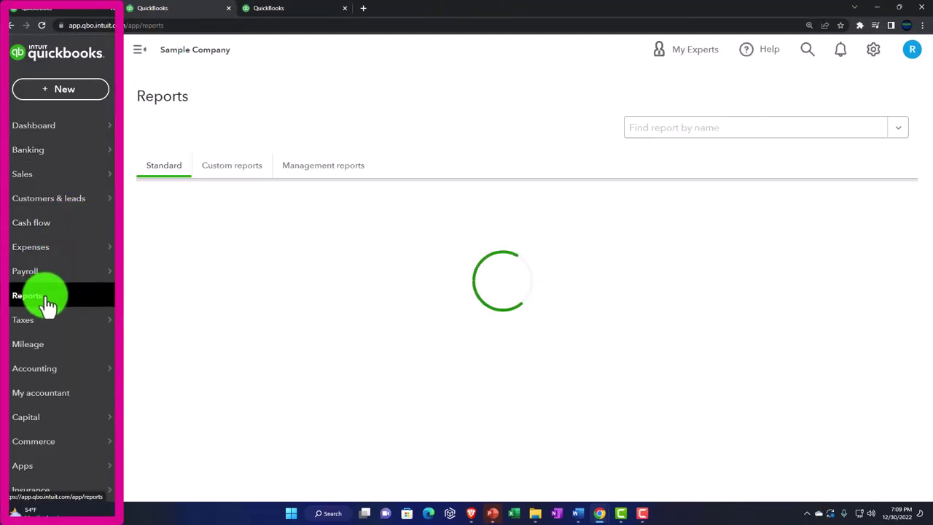
{"action": "left_click", "coordinate": [198, 280]}
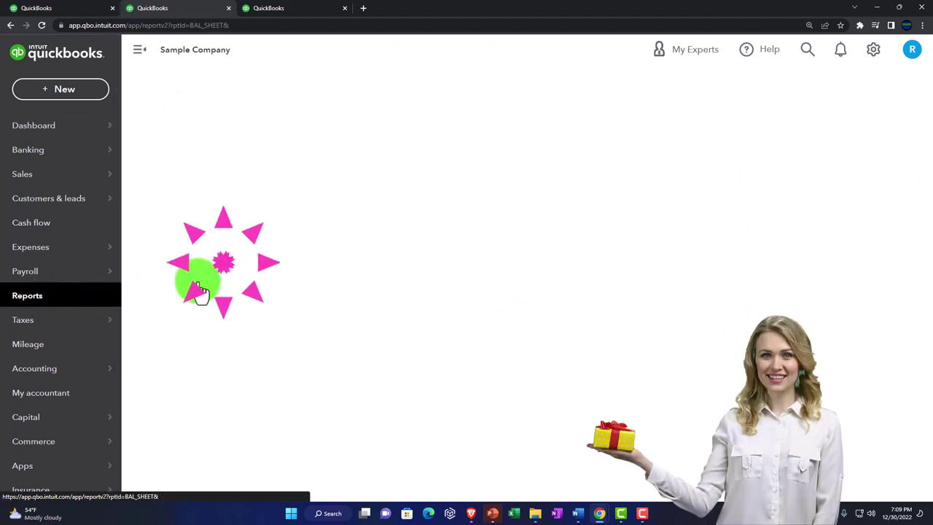
{"action": "left_click", "coordinate": [294, 15]}
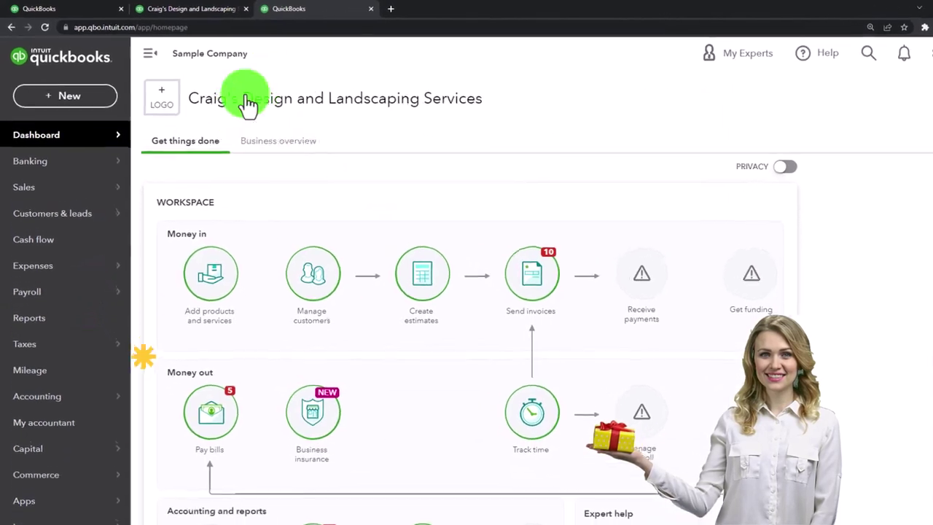
{"action": "left_click", "coordinate": [69, 297]}
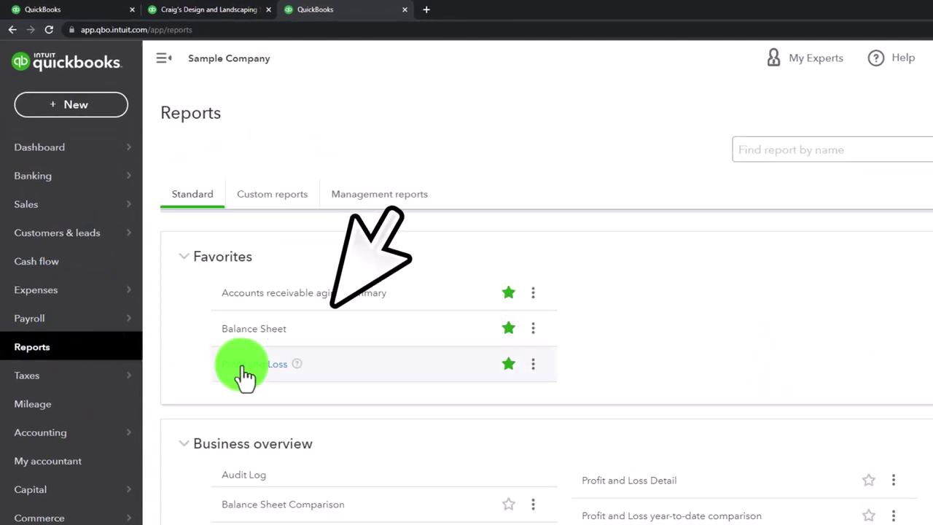
{"action": "left_click", "coordinate": [243, 368]}
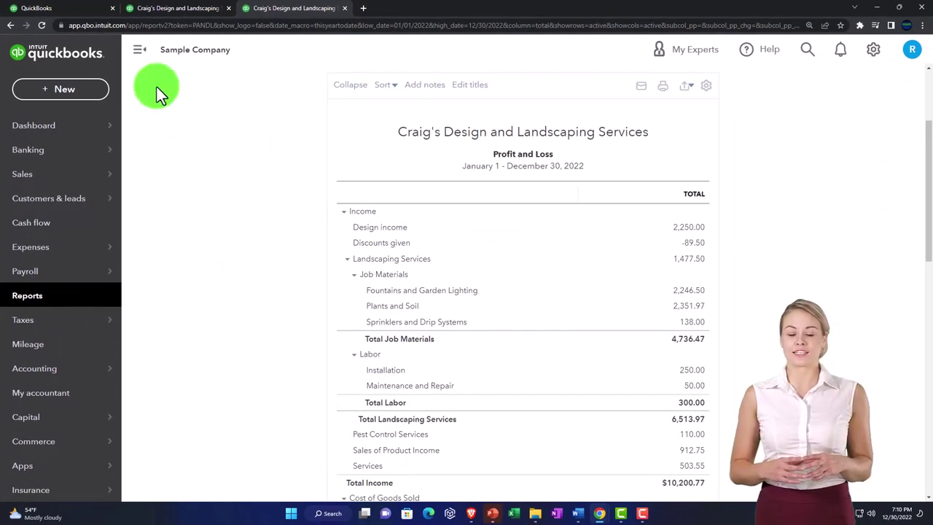
Collapse the side navigation and run the Profit and Loss report for 01/01/2022 to 12/31/2022
{"action": "left_click", "coordinate": [143, 58]}
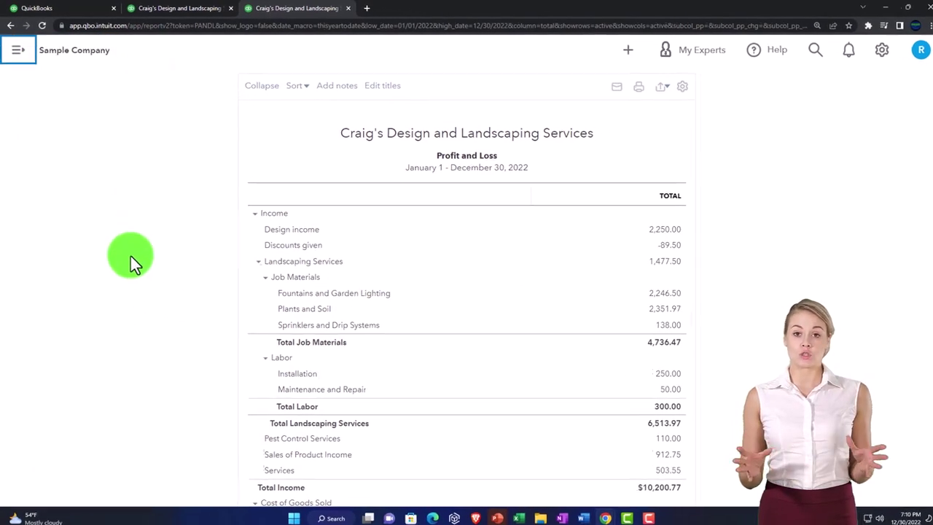
{"action": "scroll", "coordinate": [172, 337], "scroll_direction": "up", "scroll_amount": 3}
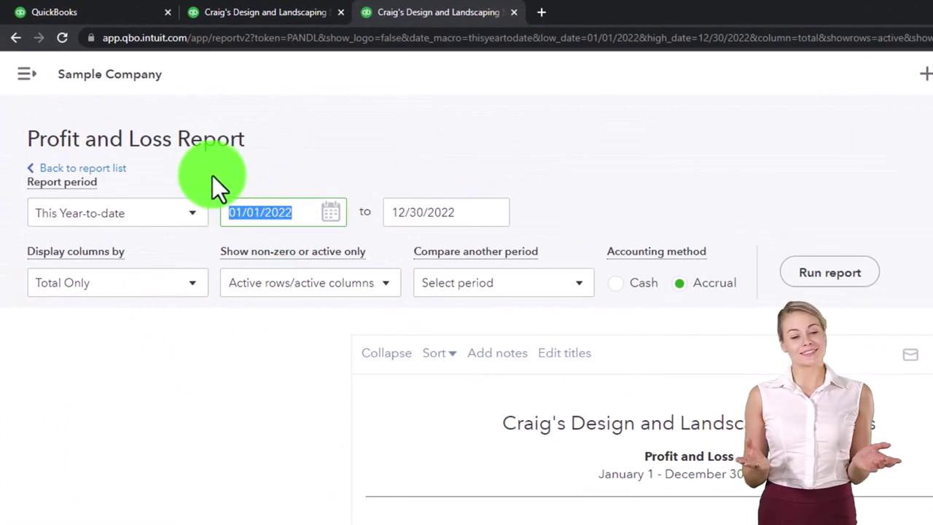
{"action": "type", "text": "01"}
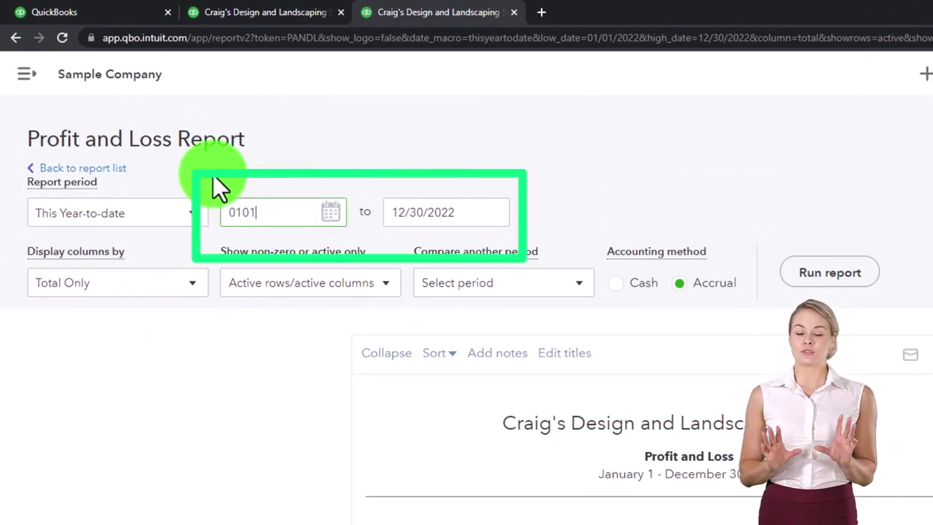
{"action": "type", "text": "/01/202"}
{"action": "key", "text": "Tab"}
{"action": "type", "text": "12/31/202"}
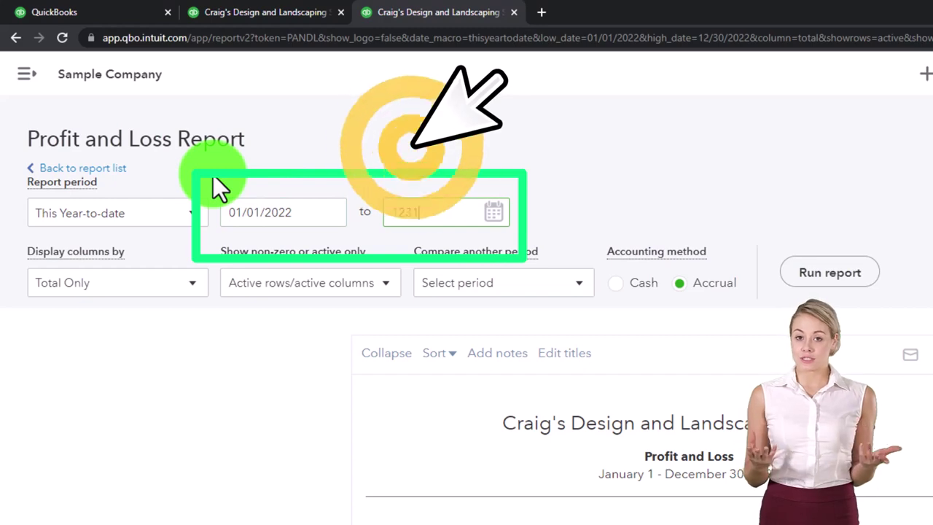
{"action": "key", "text": "Tab"}
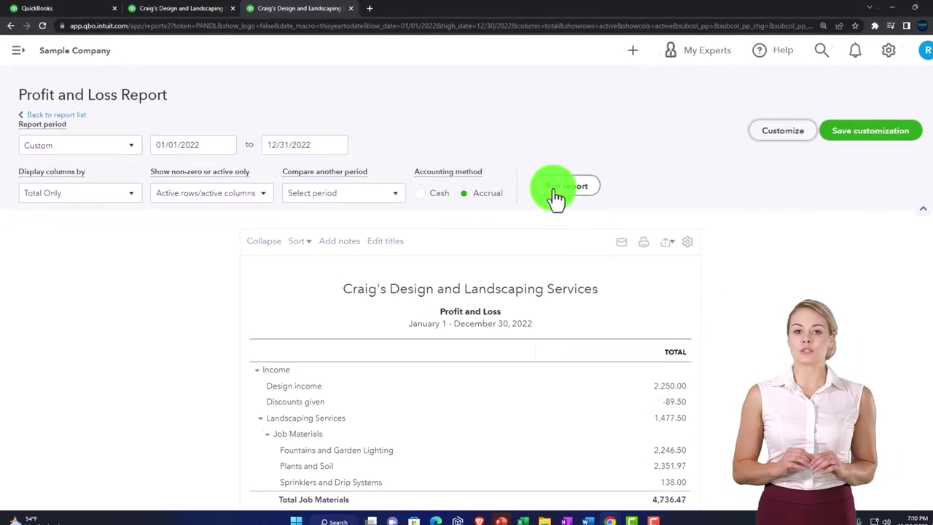
{"action": "left_click", "coordinate": [756, 249]}
{"action": "scroll", "coordinate": [518, 170], "scroll_direction": "down", "scroll_amount": 3}
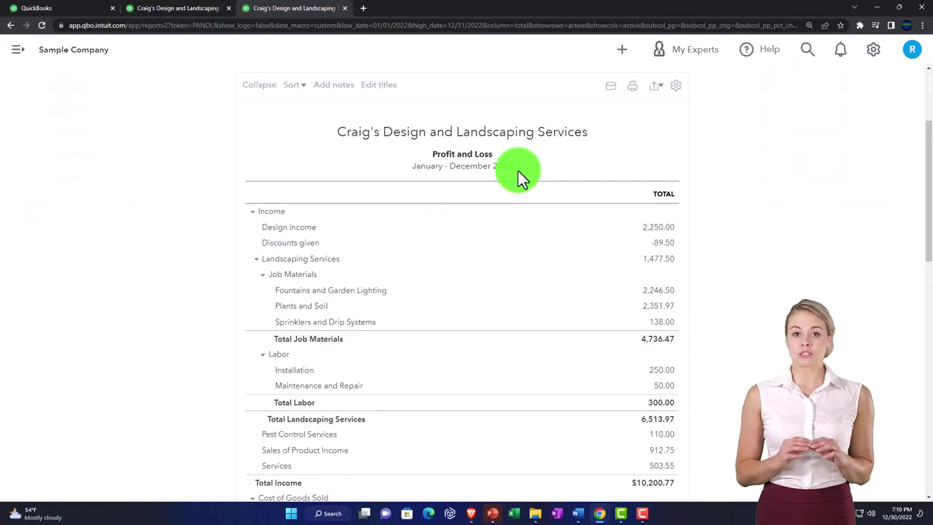
Collapse the side navigation in the Balance Sheet's tab and run that report for 01/01/2022 to 12/31/2022
{"action": "left_click", "coordinate": [187, 12]}
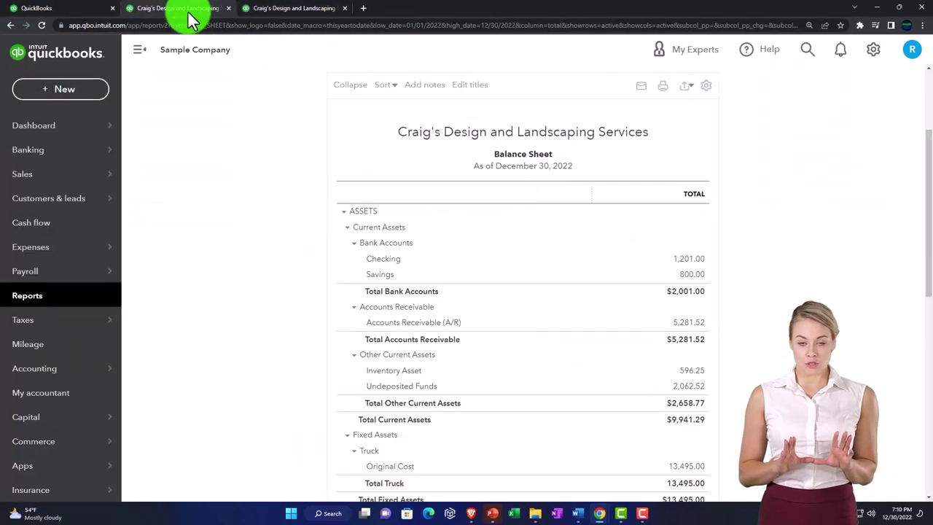
{"action": "left_click", "coordinate": [142, 56]}
{"action": "scroll", "coordinate": [168, 146], "scroll_direction": "up", "scroll_amount": 5}
{"action": "left_click", "coordinate": [155, 135]}
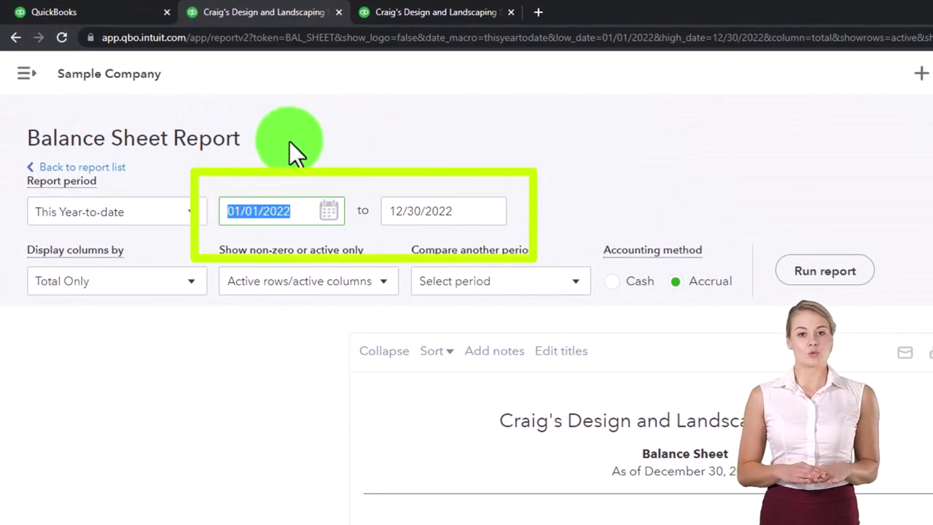
{"action": "type", "text": "01/01/20"}
{"action": "type", "text": "2"}
{"action": "key", "text": "Tab"}
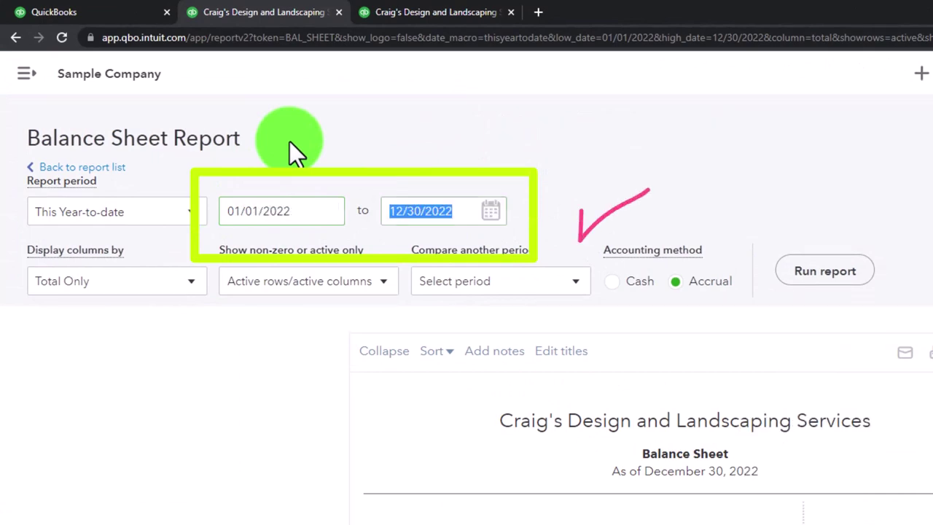
{"action": "type", "text": "12312022"}
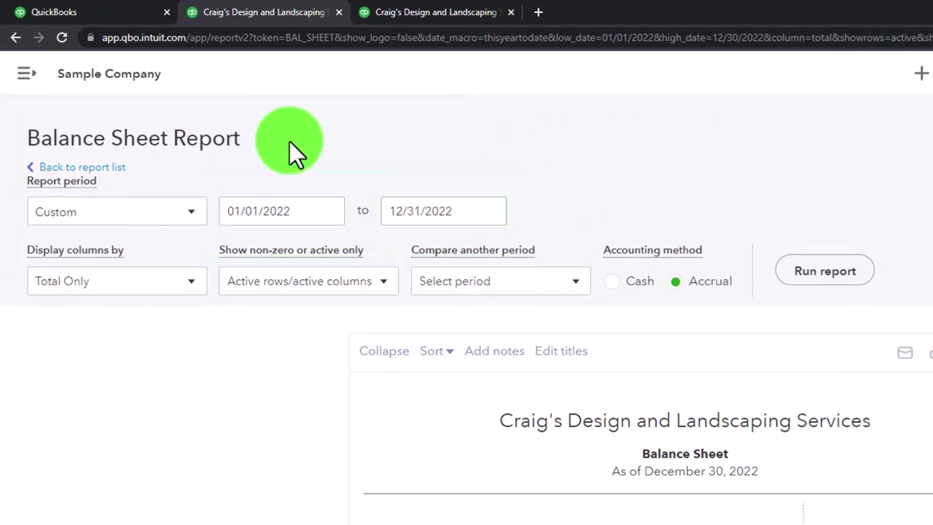
{"action": "left_click", "coordinate": [824, 271]}
{"action": "scroll", "coordinate": [546, 196], "scroll_direction": "down", "scroll_amount": 3}
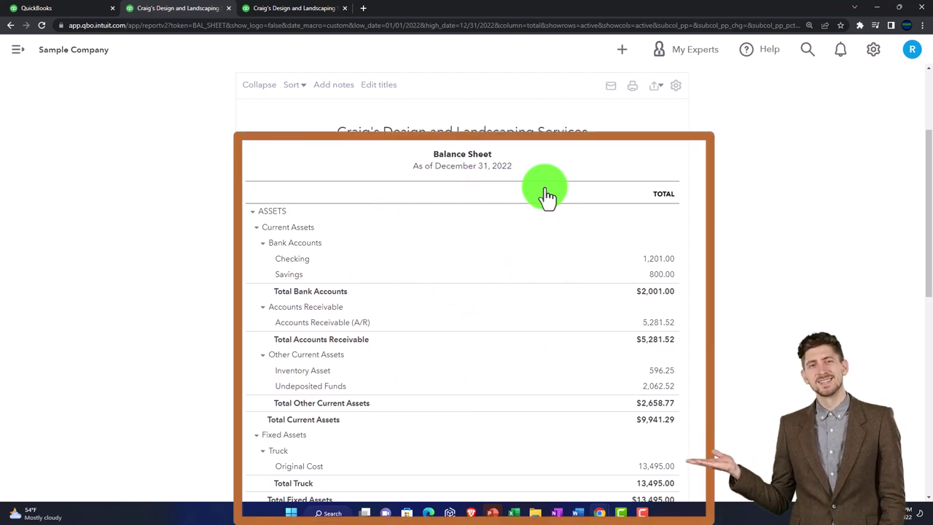
Enlarge the browser page zoom to 175% on the Balance Sheet and return to the QuickBooks homepage in the first tab
{"action": "key", "text": "ctrl+plus"}
{"action": "key", "text": "ctrl+plus"}
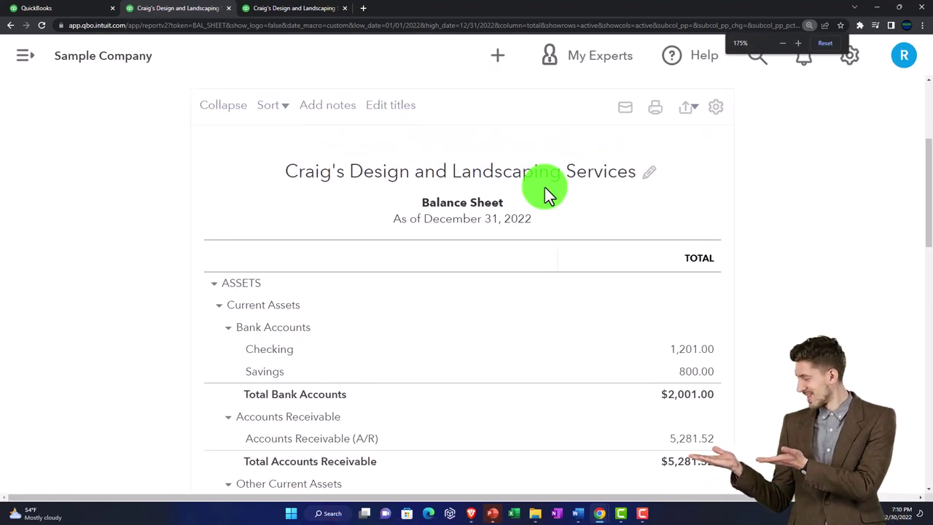
{"action": "key", "text": "ctrl+plus"}
{"action": "key", "text": "ctrl+minus"}
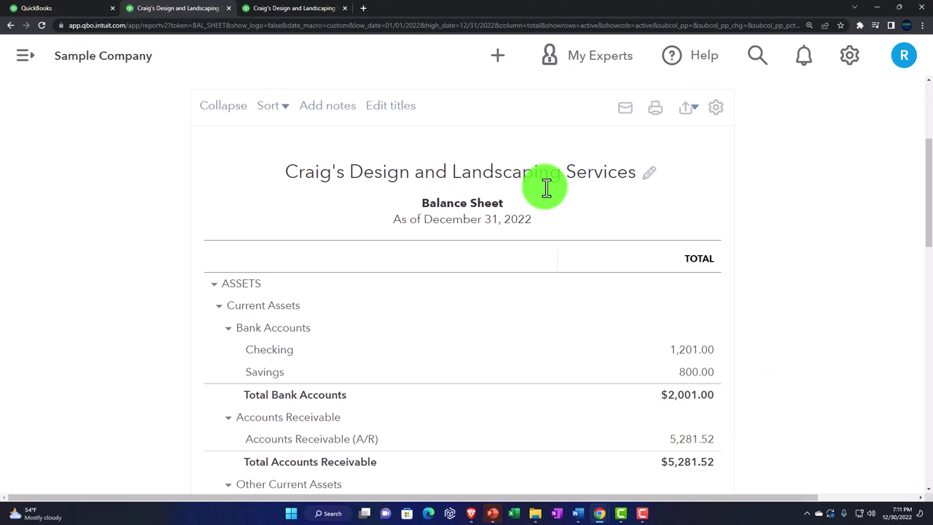
{"action": "scroll", "coordinate": [545, 188], "scroll_direction": "up", "scroll_amount": 3}
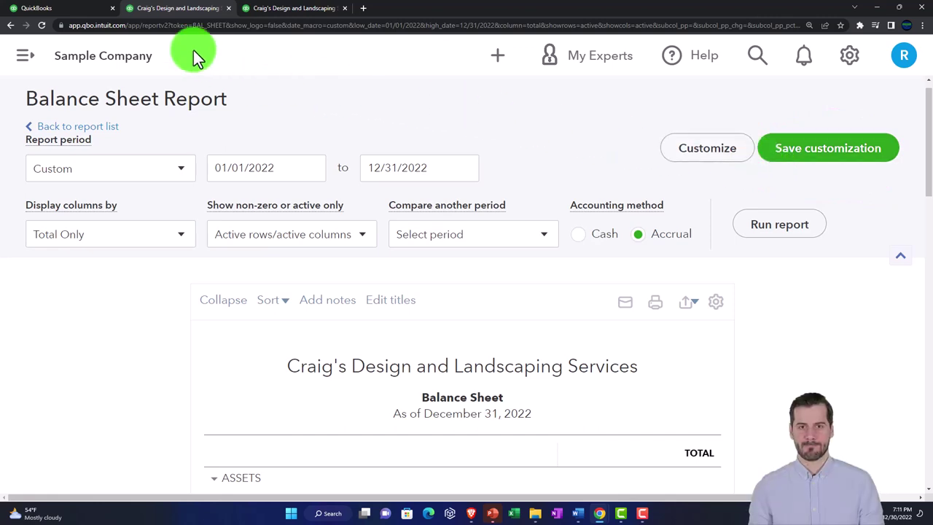
{"action": "left_click", "coordinate": [77, 11]}
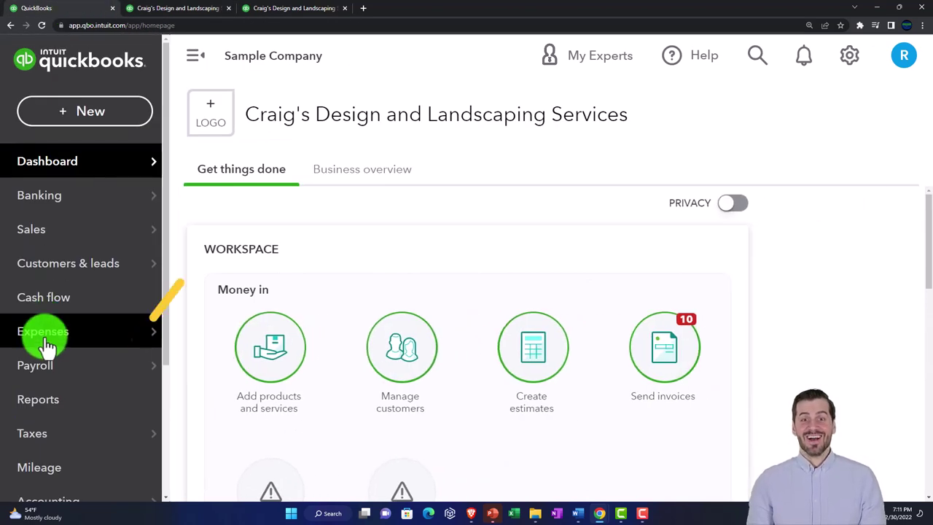
Look through the custom reports and management reports lists in the Reports area
{"action": "left_click", "coordinate": [54, 401]}
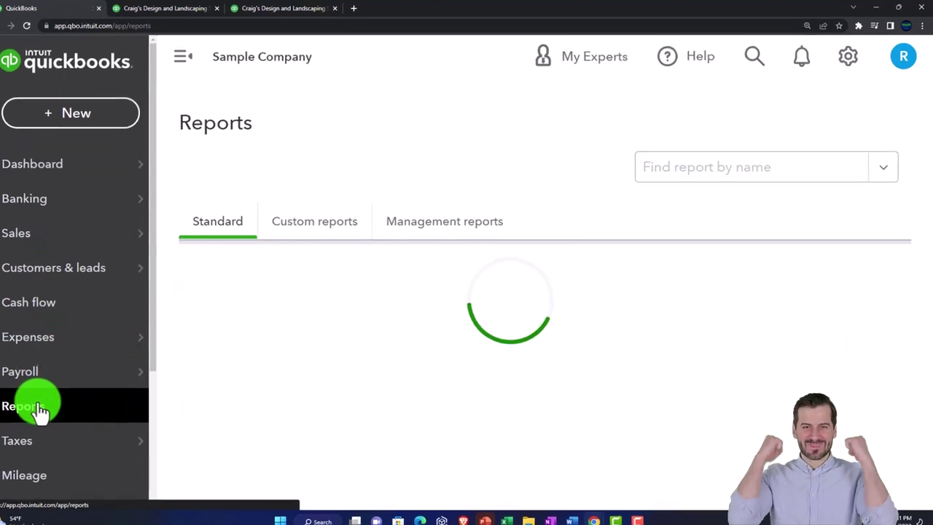
{"action": "left_click", "coordinate": [313, 229]}
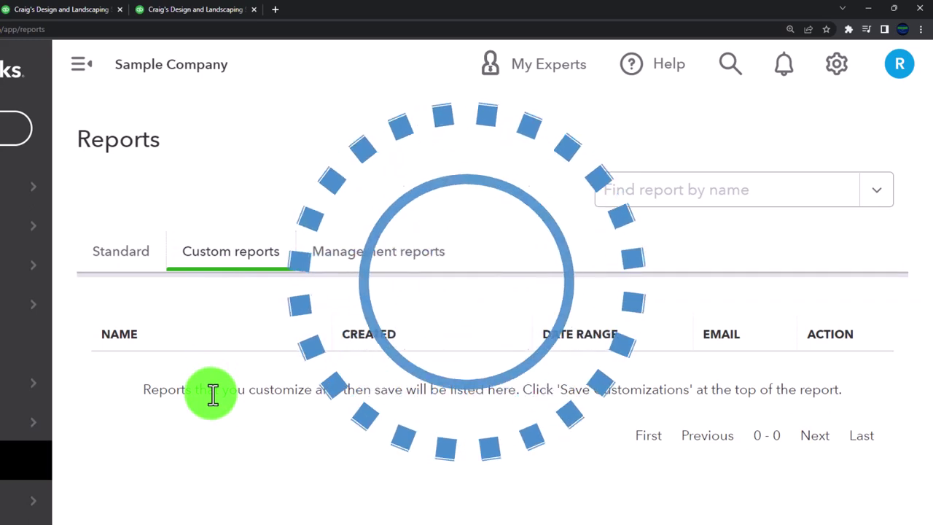
{"action": "left_click", "coordinate": [368, 259]}
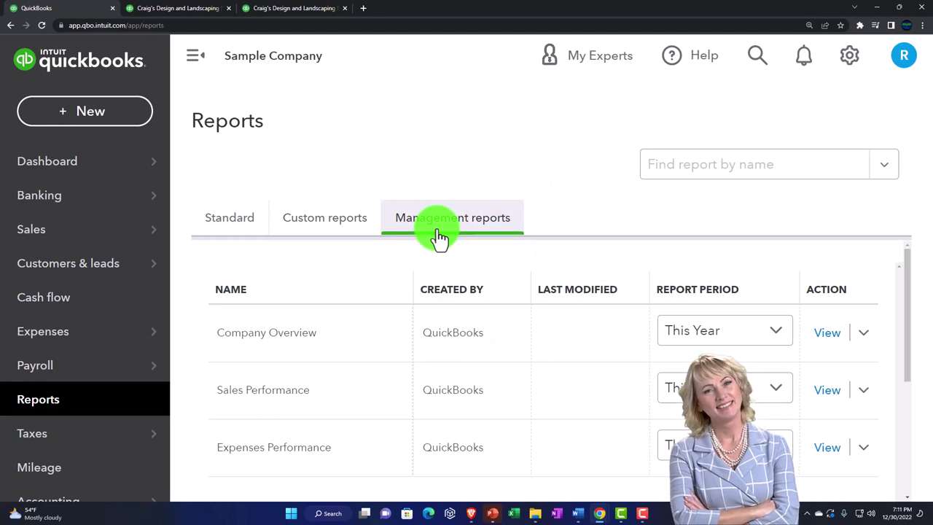
{"action": "left_click", "coordinate": [350, 237]}
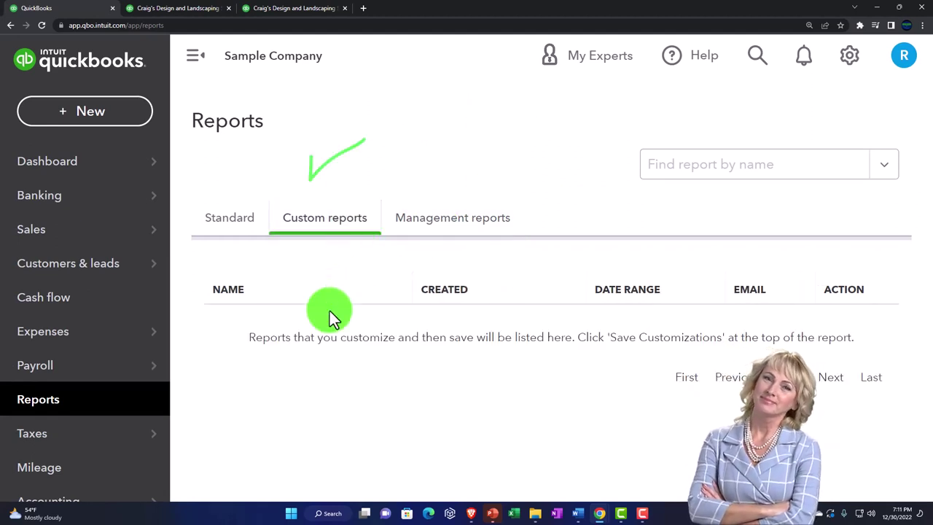
Check the export formats offered for the Balance Sheet report in the second browser tab
{"action": "left_click", "coordinate": [191, 14]}
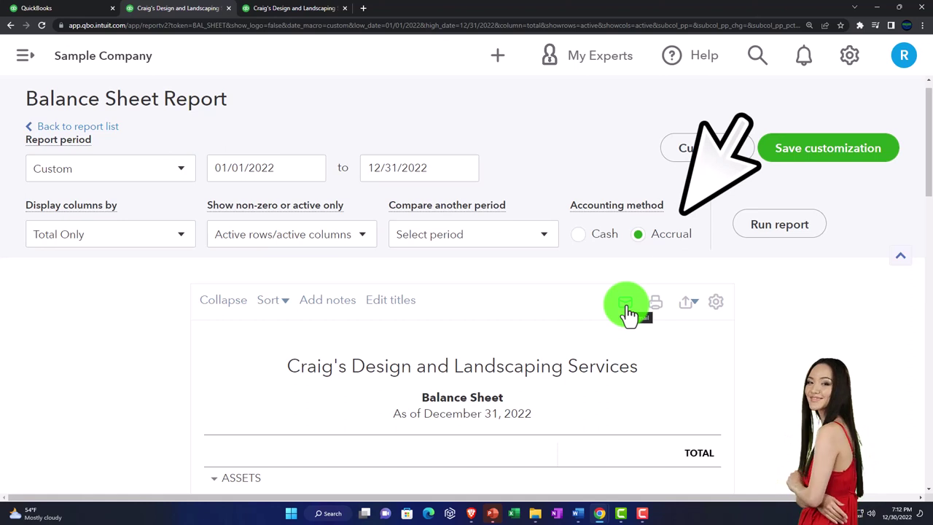
{"action": "left_click", "coordinate": [690, 304]}
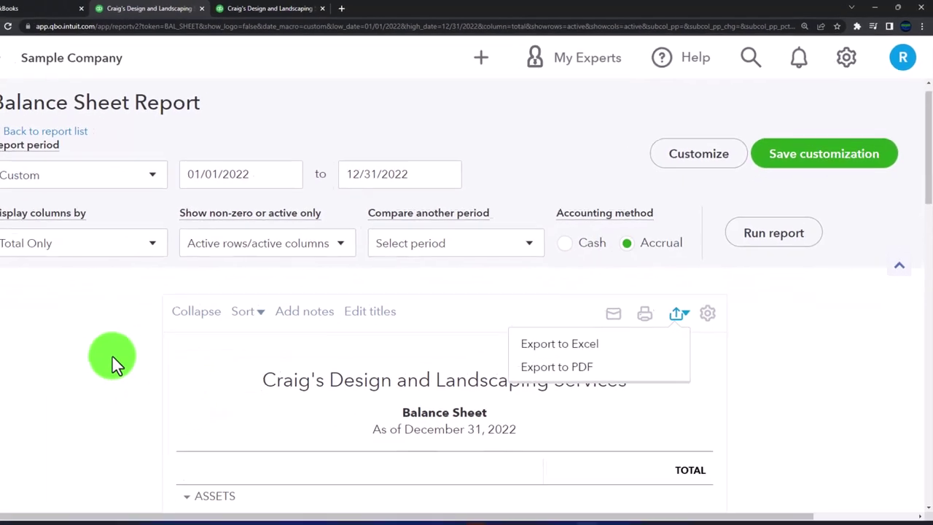
{"action": "left_click", "coordinate": [111, 354]}
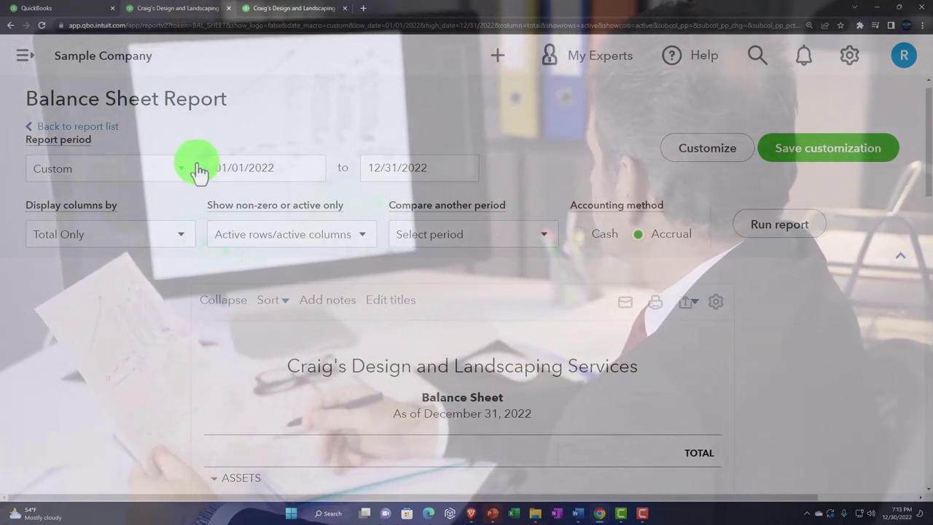
Duplicate the Balance Sheet's browser tab and open the standard Balance Sheet Summary report there with the side navigation collapsed
{"action": "right_click", "coordinate": [185, 9]}
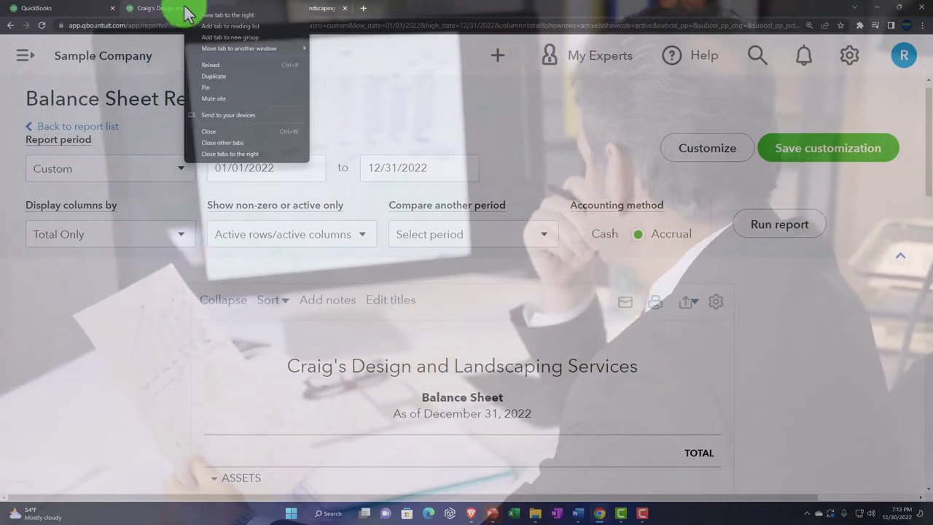
{"action": "left_click", "coordinate": [202, 75]}
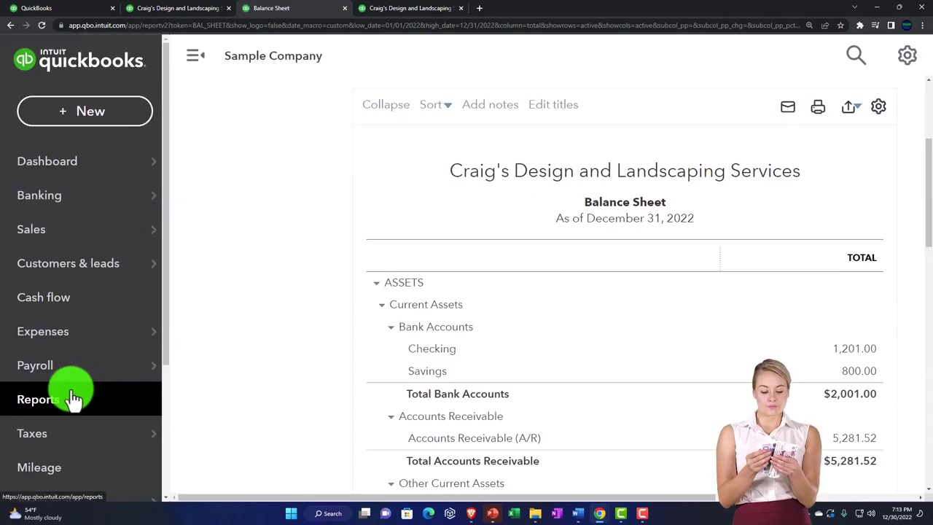
{"action": "left_click", "coordinate": [73, 397]}
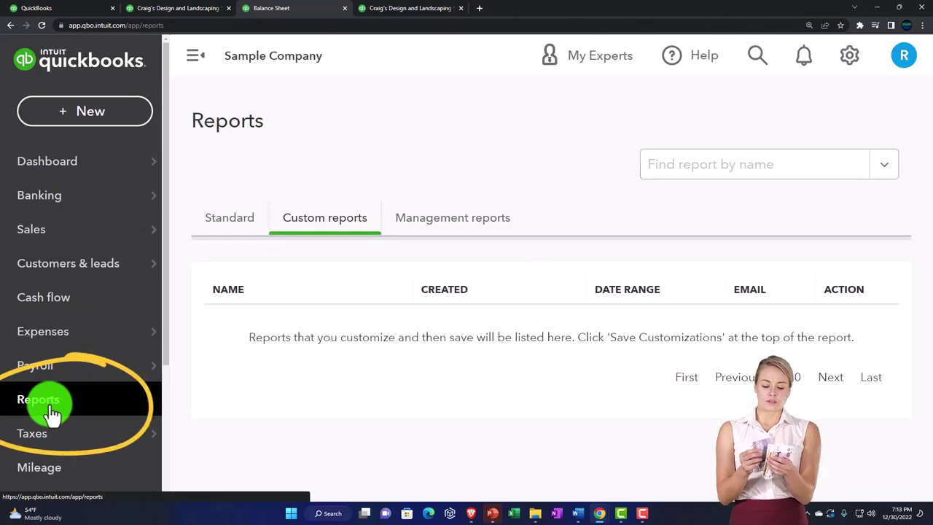
{"action": "left_click", "coordinate": [217, 230]}
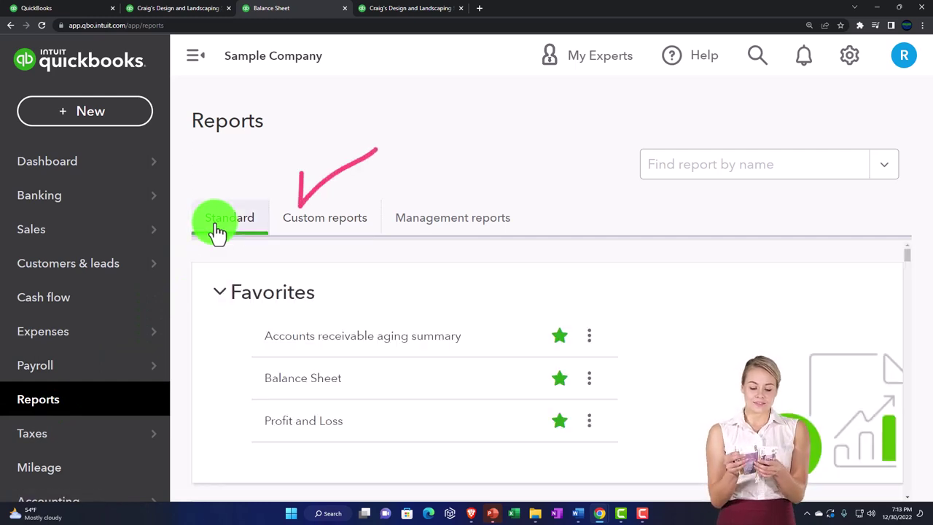
{"action": "left_click", "coordinate": [196, 59]}
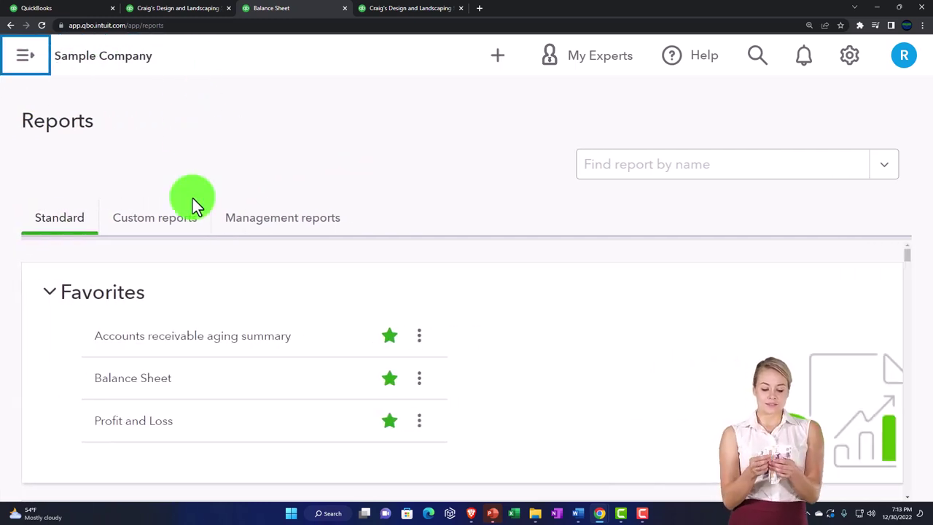
{"action": "scroll", "coordinate": [152, 353], "scroll_direction": "down", "scroll_amount": 4}
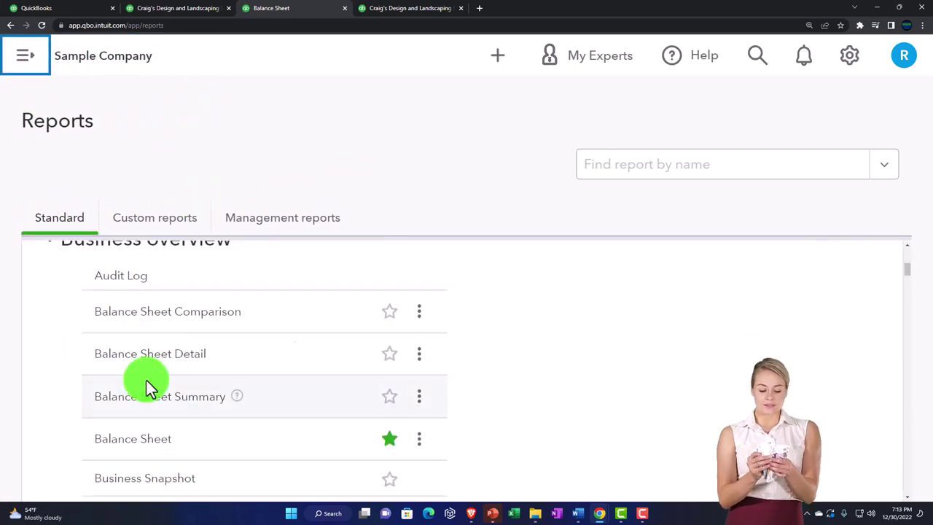
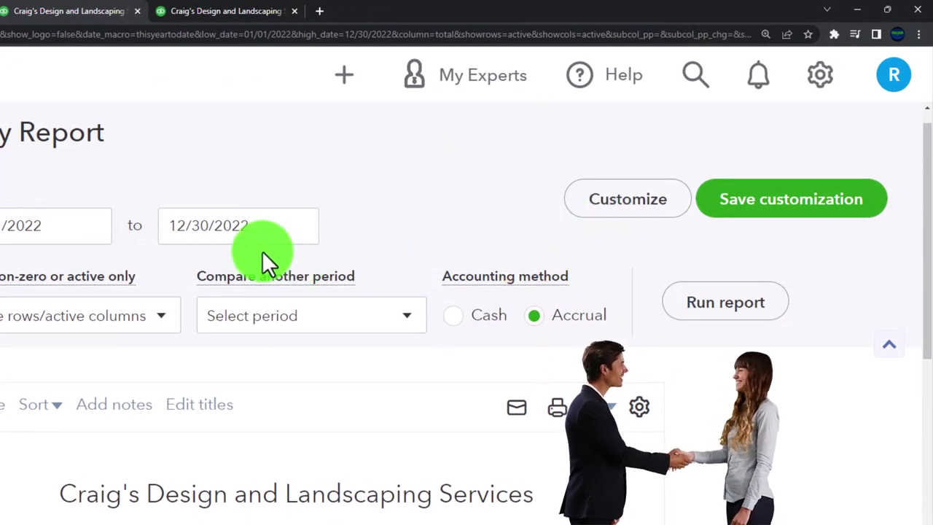
Set the Balance Sheet Summary's end date to 12/31/2022 and run the report
{"action": "type", "text": "12/31/202"}
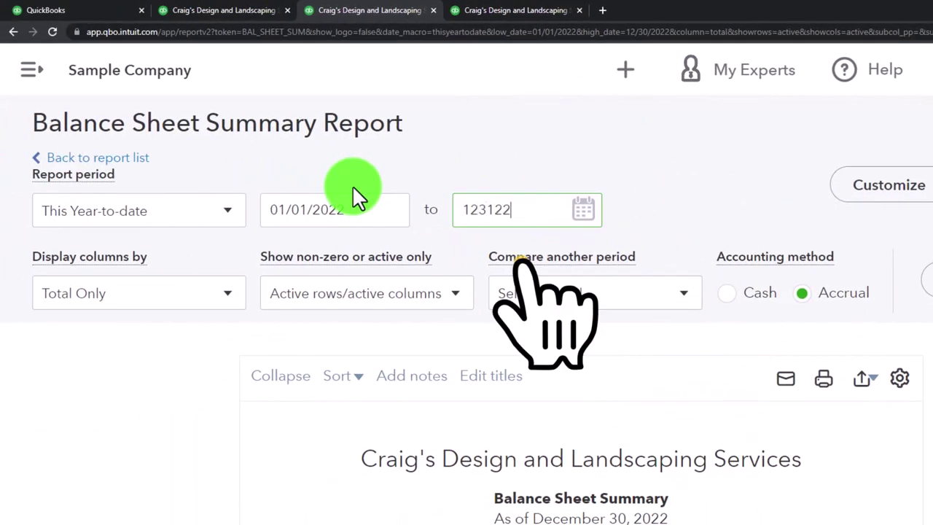
{"action": "key", "text": "Tab"}
{"action": "left_click", "coordinate": [770, 223]}
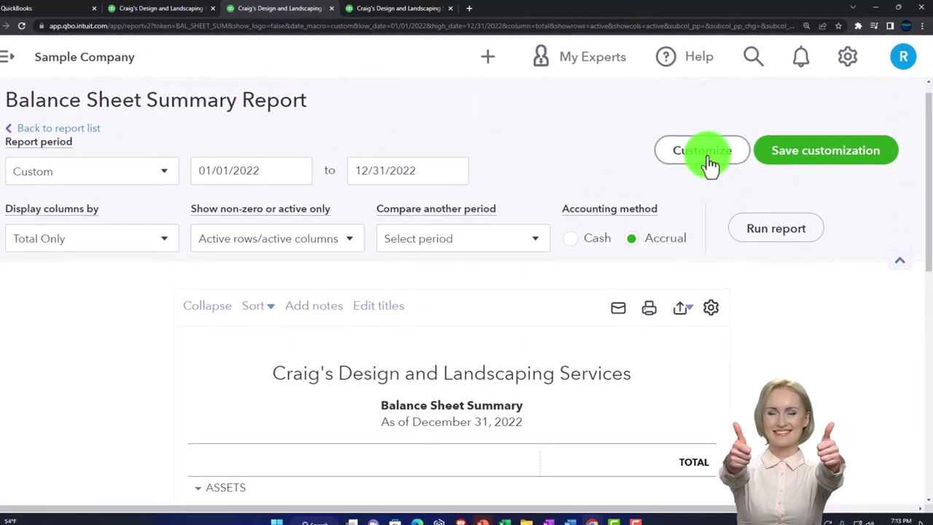
Customize the report's numbers to omit cents and show negative numbers as (100) in red
{"action": "left_click", "coordinate": [714, 157]}
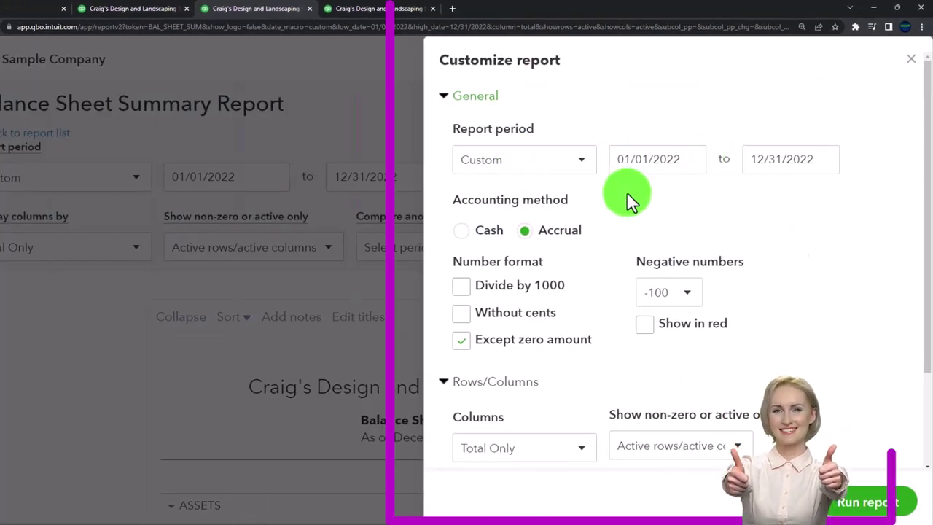
{"action": "left_click", "coordinate": [463, 314]}
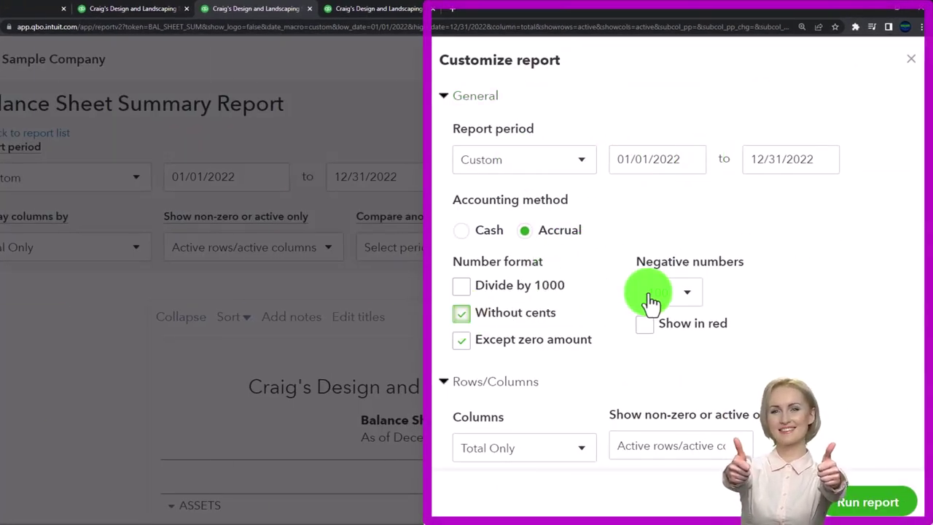
{"action": "left_click", "coordinate": [685, 297]}
{"action": "left_click", "coordinate": [667, 352]}
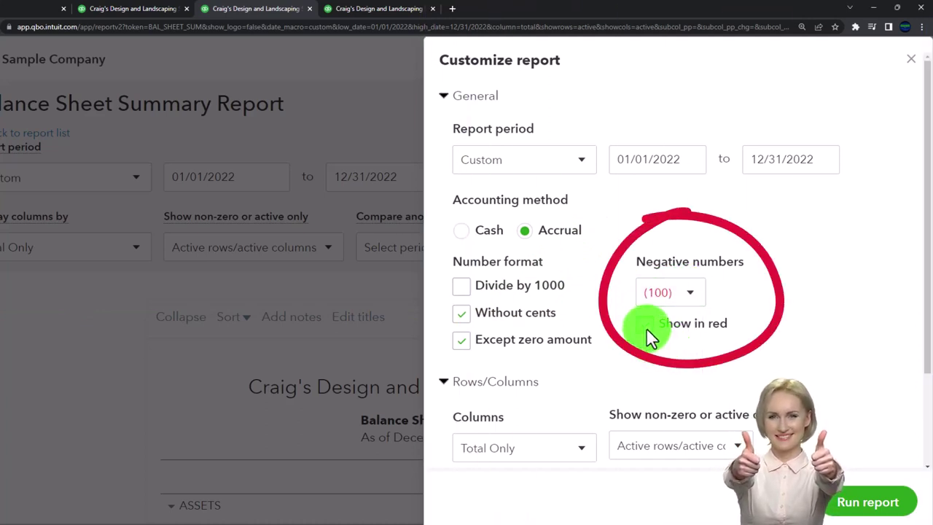
{"action": "left_click", "coordinate": [646, 328]}
Change the report title in the header settings to Summary Balance Sheet
{"action": "scroll", "coordinate": [646, 328], "scroll_direction": "down", "scroll_amount": 3}
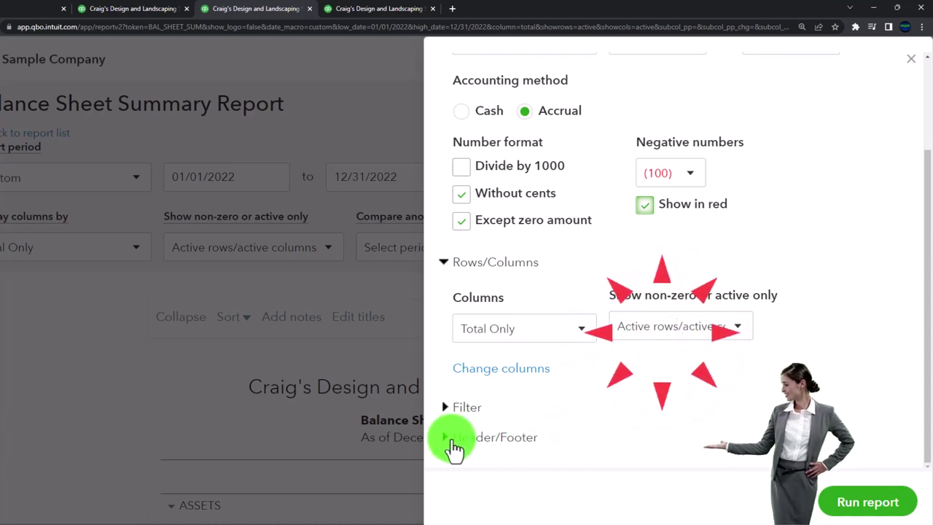
{"action": "left_click", "coordinate": [477, 437]}
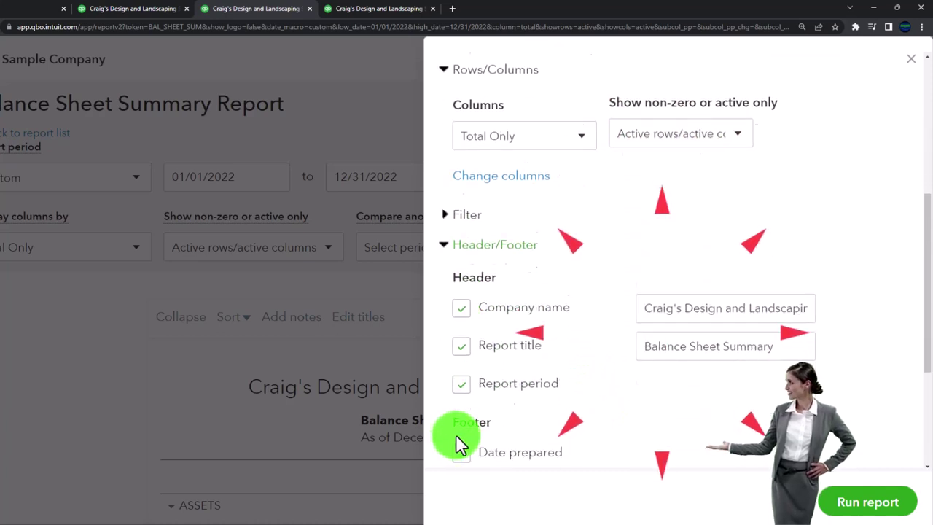
{"action": "triple_click", "coordinate": [647, 332]}
{"action": "left_click", "coordinate": [646, 332]}
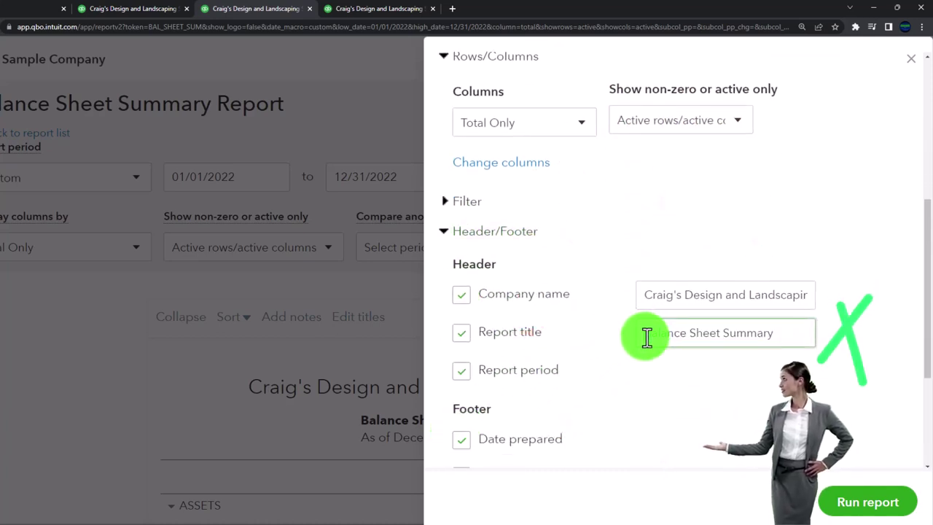
{"action": "type", "text": "Summary"}
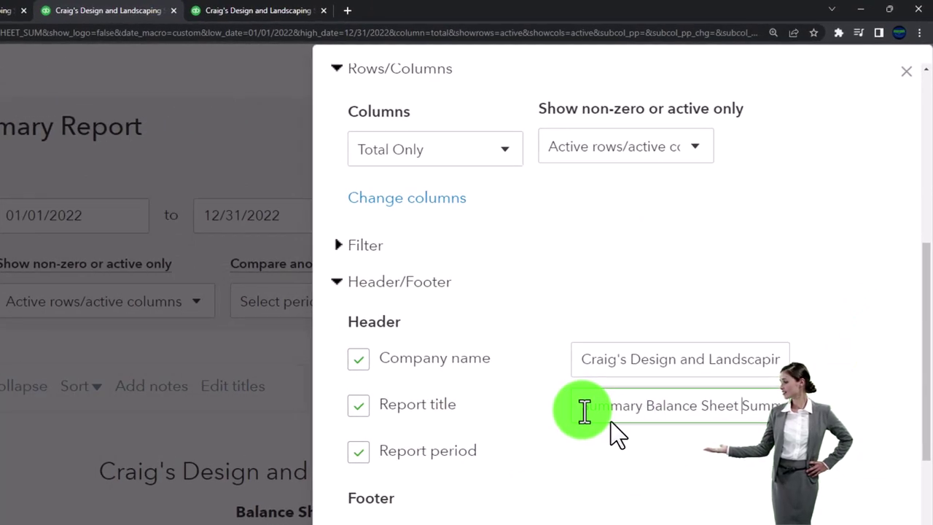
{"action": "key", "text": "BackSpace"}
{"action": "key", "text": "BackSpace"}
{"action": "key", "text": "BackSpace"}
{"action": "key", "text": "BackSpace"}
{"action": "key", "text": "BackSpace"}
{"action": "key", "text": "BackSpace"}
{"action": "key", "text": "BackSpace"}
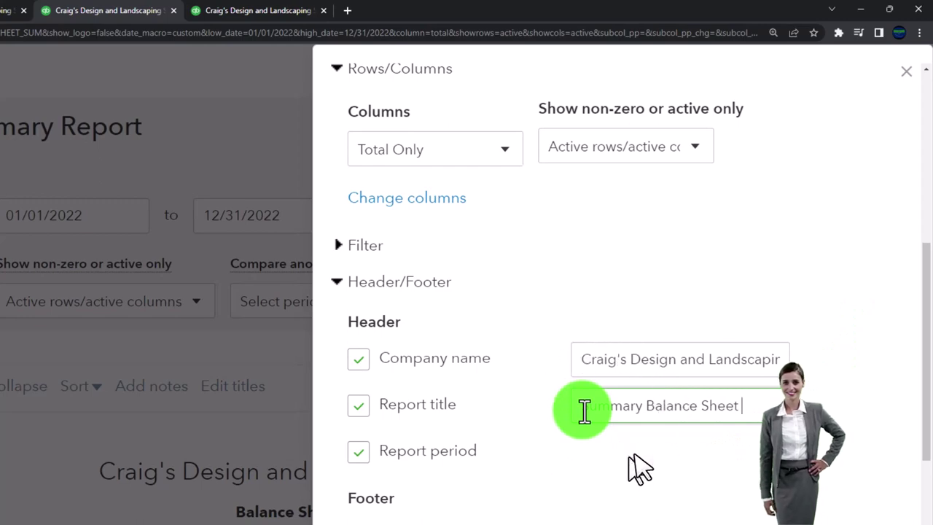
Remove the date prepared, time prepared and report basis from the footer and run the customized report
{"action": "scroll", "coordinate": [611, 422], "scroll_direction": "down", "scroll_amount": 2}
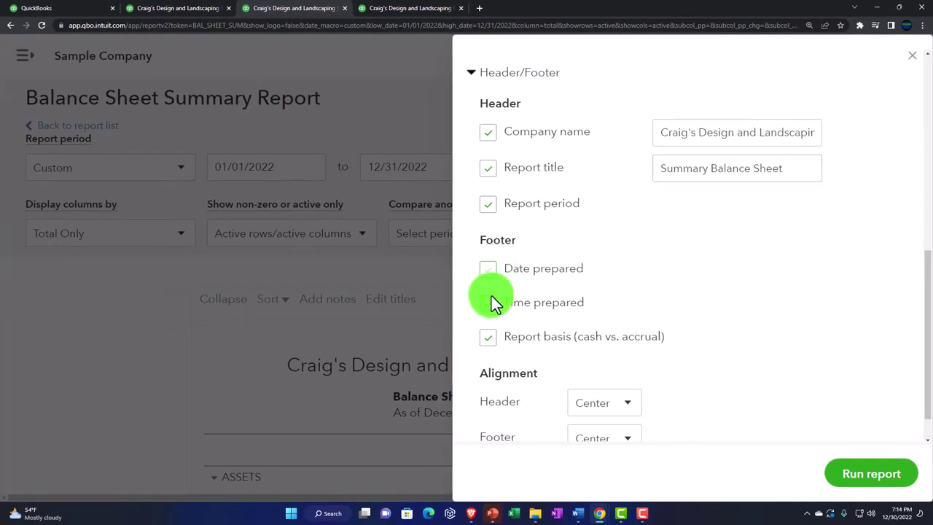
{"action": "left_click", "coordinate": [488, 301]}
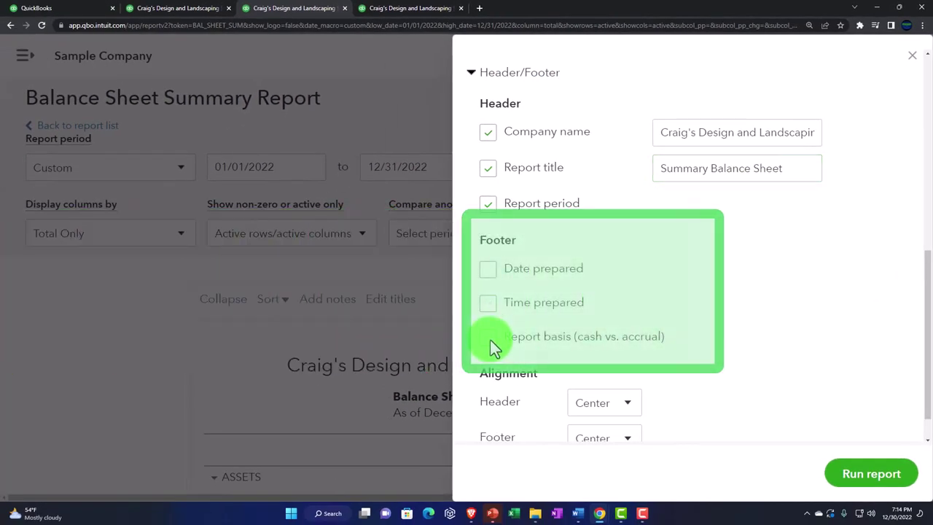
{"action": "scroll", "coordinate": [492, 347], "scroll_direction": "down", "scroll_amount": 1}
{"action": "left_click", "coordinate": [871, 474]}
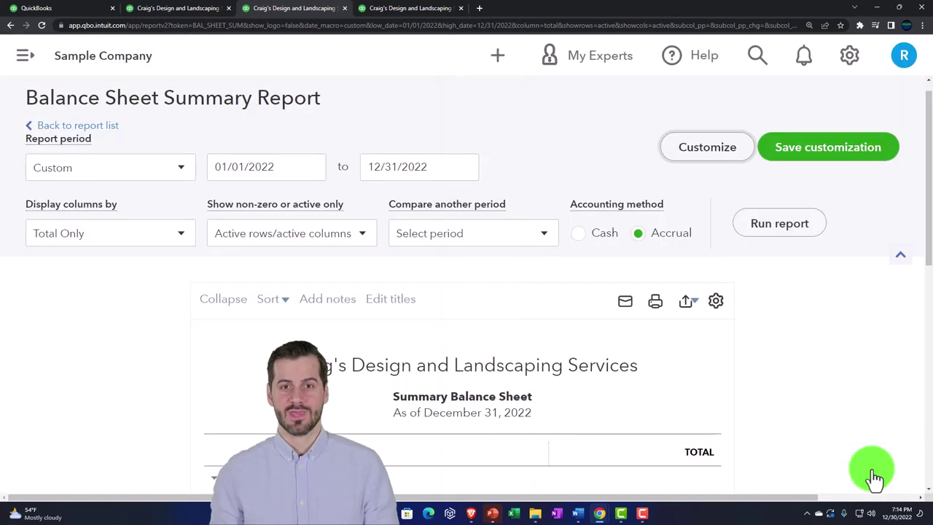
Start saving the customization as Summary Balance Sheet and add a new report group named Month End Reports
{"action": "scroll", "coordinate": [835, 381], "scroll_direction": "down", "scroll_amount": 3}
{"action": "scroll", "coordinate": [834, 378], "scroll_direction": "up", "scroll_amount": 4}
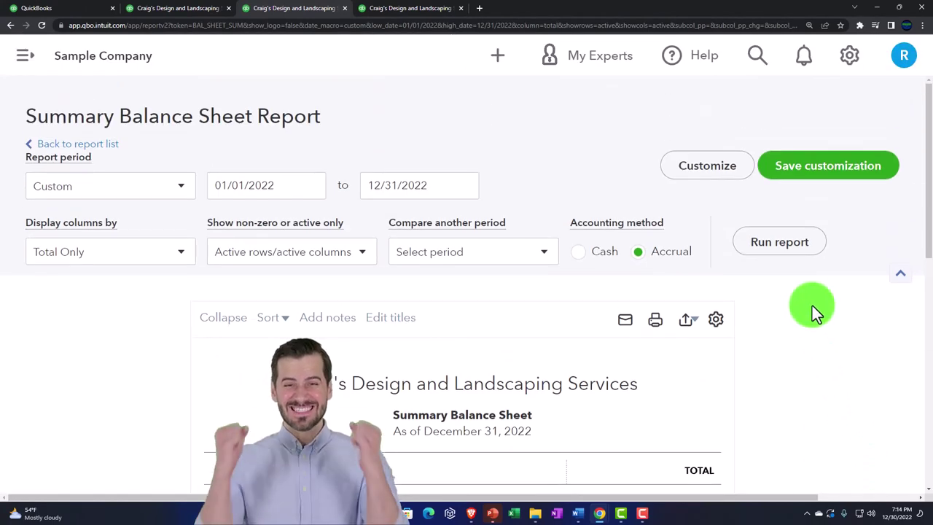
{"action": "left_click", "coordinate": [810, 184]}
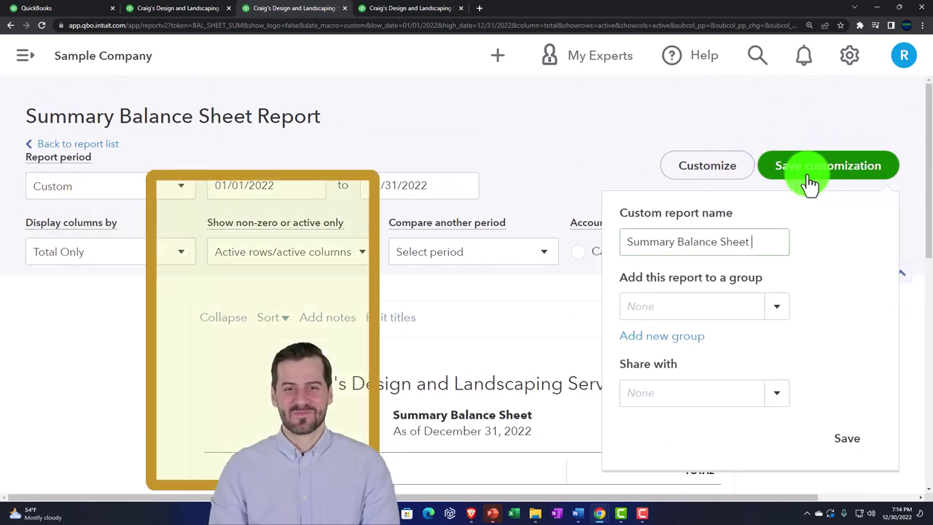
{"action": "left_click", "coordinate": [702, 348]}
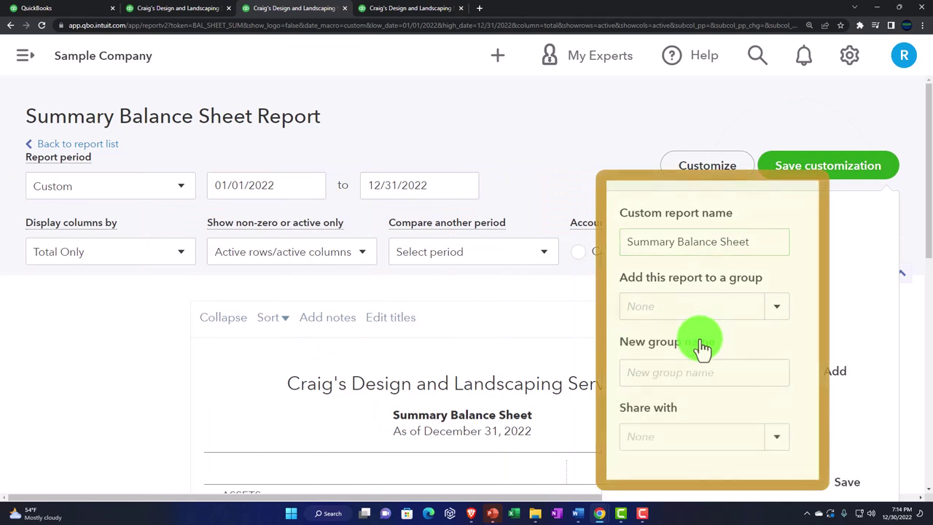
{"action": "left_click", "coordinate": [659, 377]}
{"action": "type", "text": "Month end "}
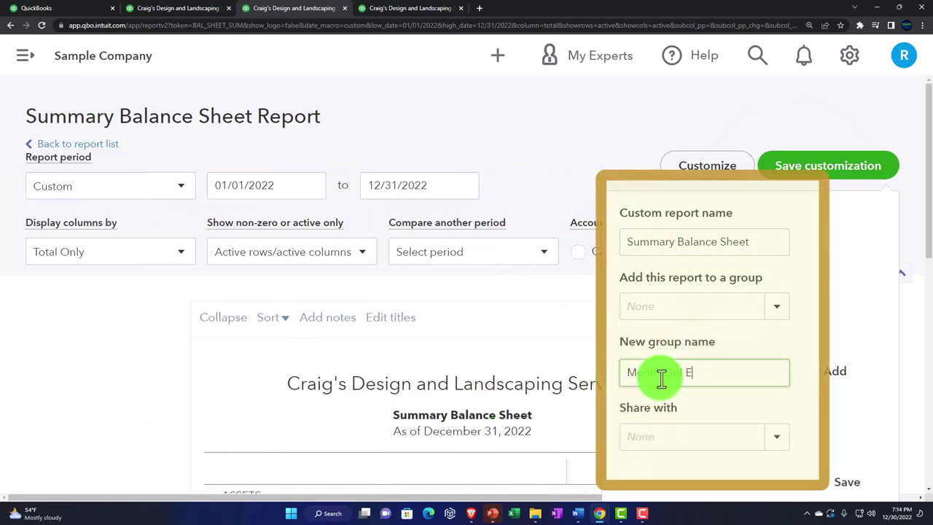
{"action": "type", "text": "Rept"}
{"action": "key", "text": "BackSpace"}
{"action": "type", "text": "orts"}
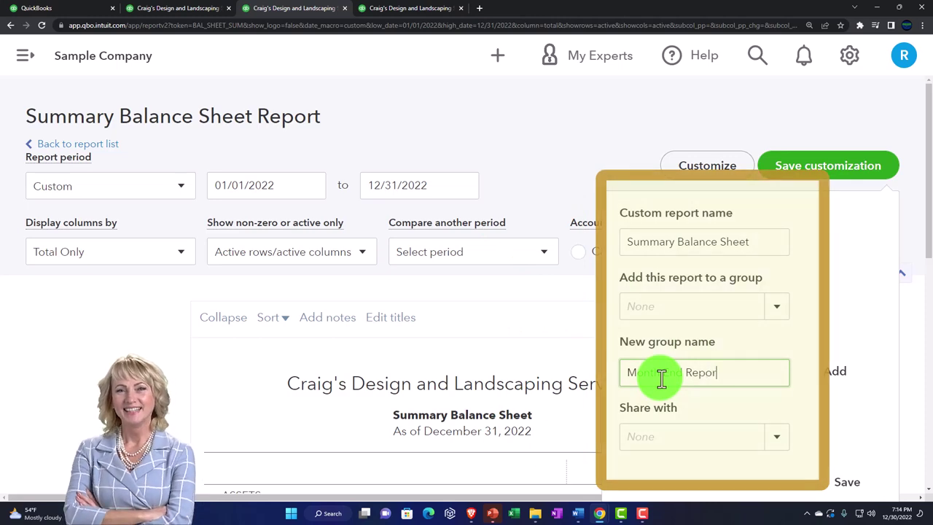
{"action": "left_click", "coordinate": [834, 373]}
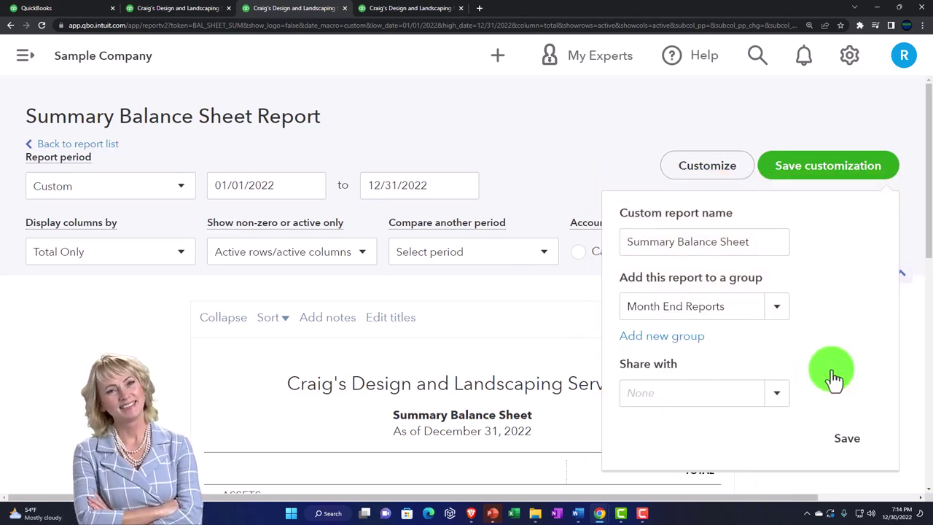
Assign the custom report to the Month End Reports group and save it
{"action": "left_click", "coordinate": [776, 306]}
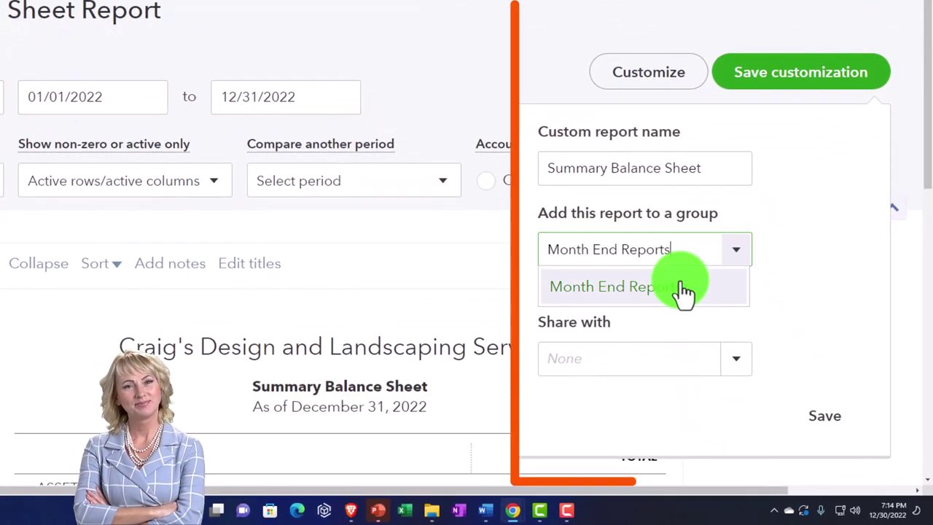
{"action": "left_click", "coordinate": [686, 288]}
{"action": "left_click", "coordinate": [838, 424]}
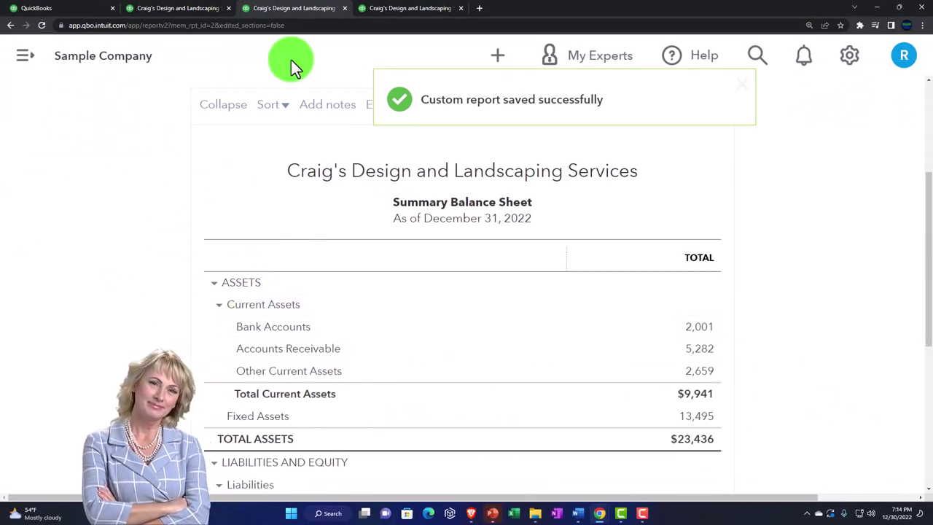
Close the saved Summary Balance Sheet report and refresh the reports page to view the list of custom reports
{"action": "left_click", "coordinate": [343, 8]}
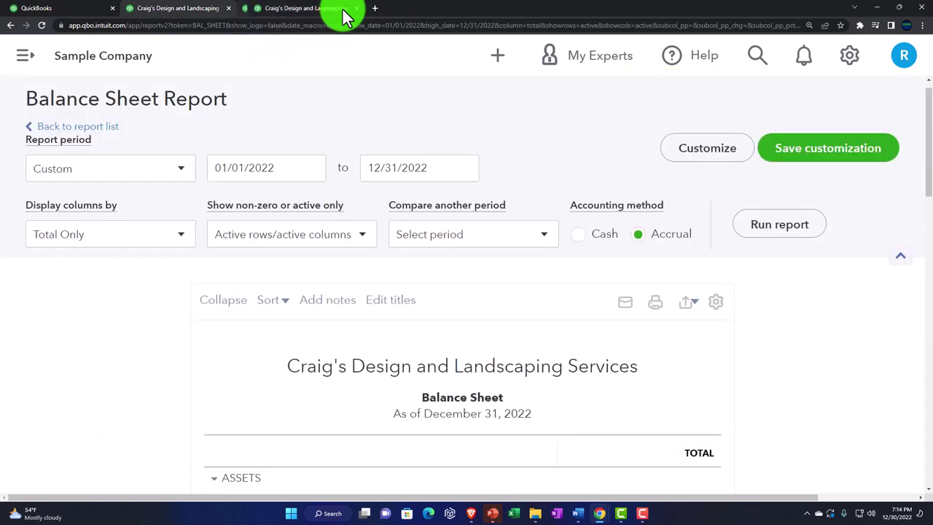
{"action": "left_click", "coordinate": [80, 13]}
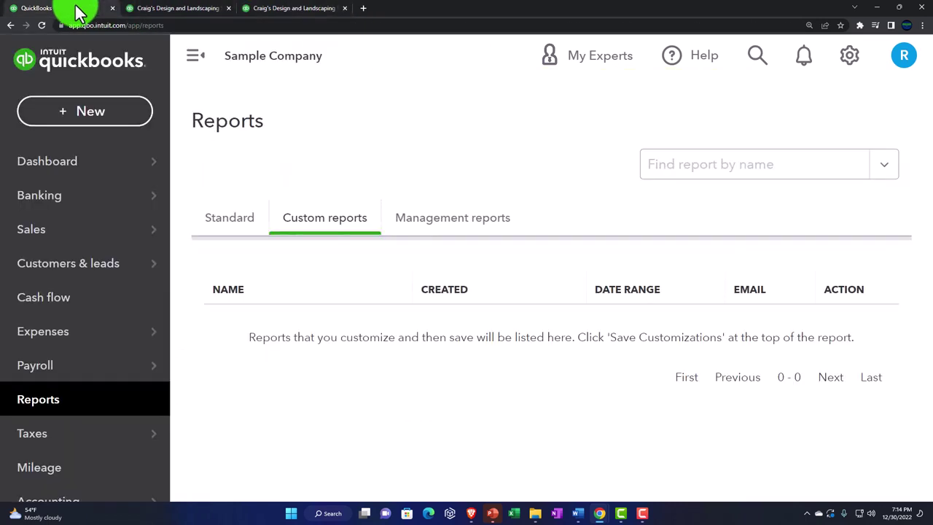
{"action": "left_click", "coordinate": [44, 24]}
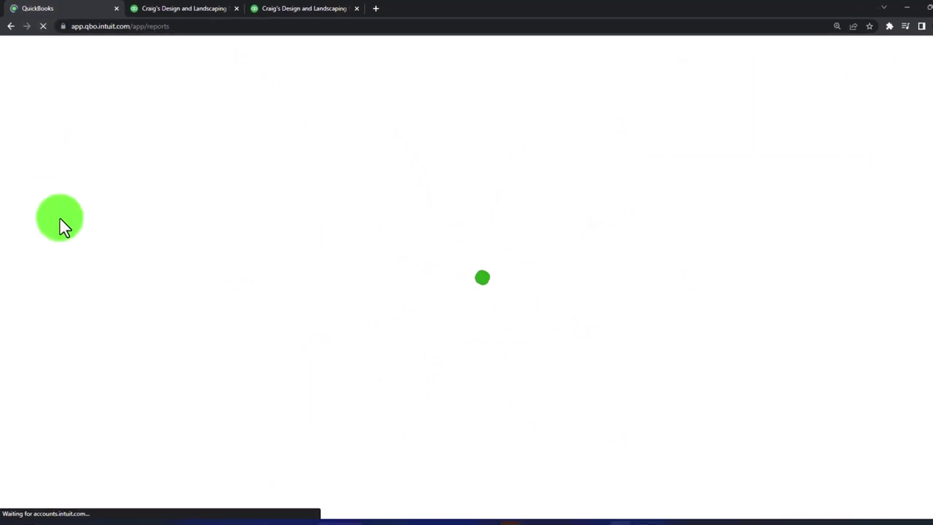
{"action": "left_click", "coordinate": [56, 417]}
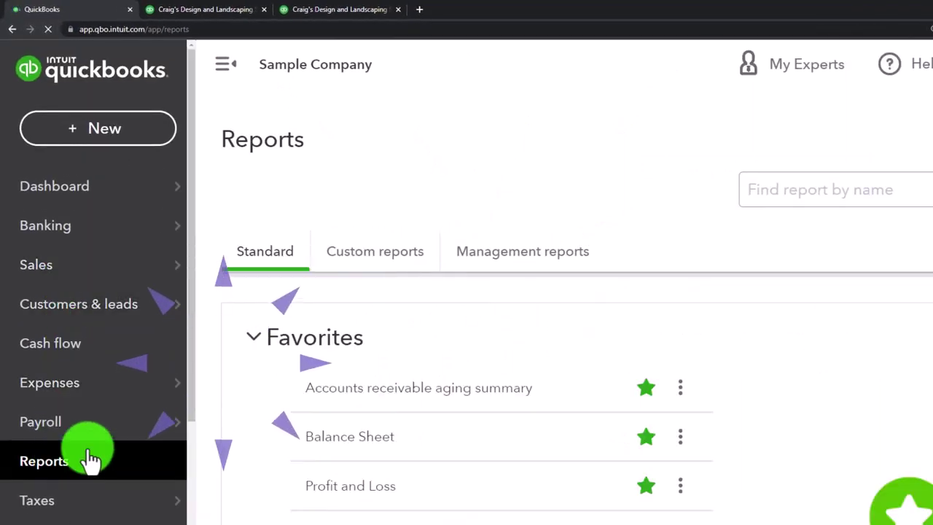
{"action": "left_click", "coordinate": [374, 254]}
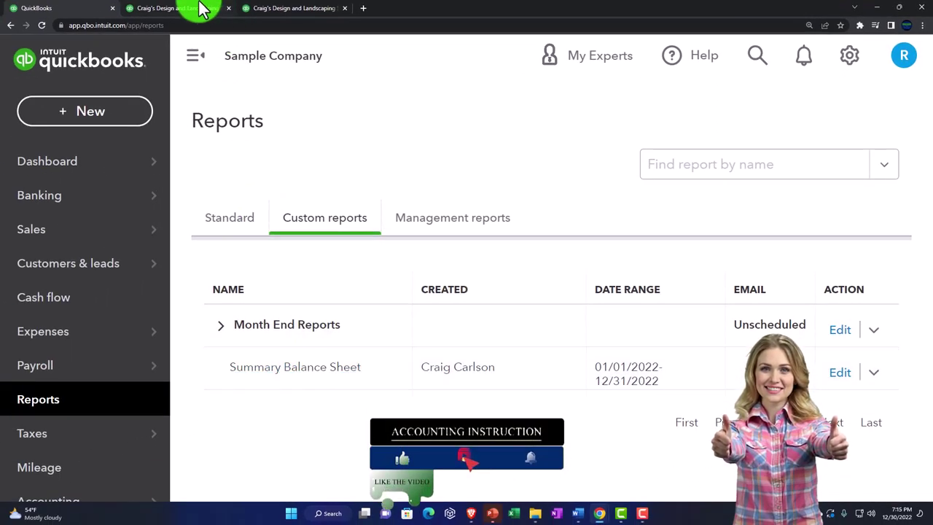
{"action": "left_click", "coordinate": [202, 9]}
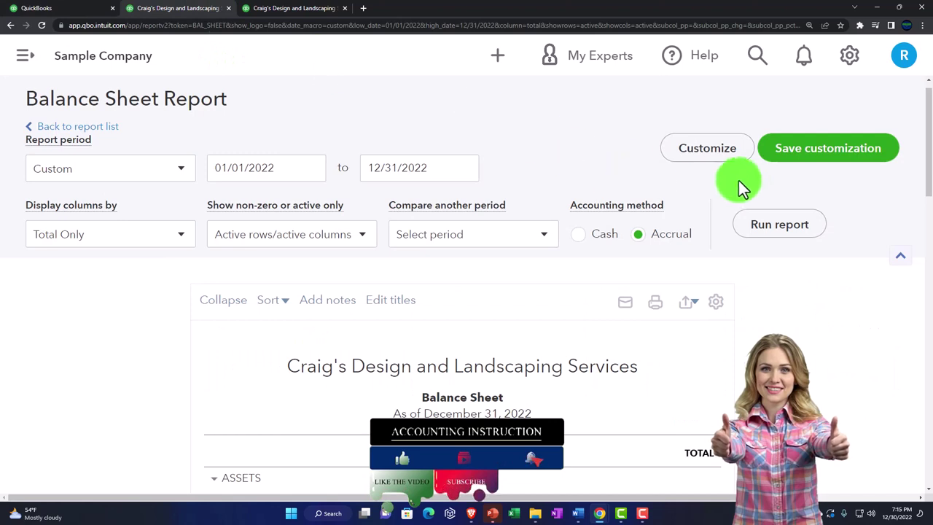
{"action": "left_click", "coordinate": [786, 166]}
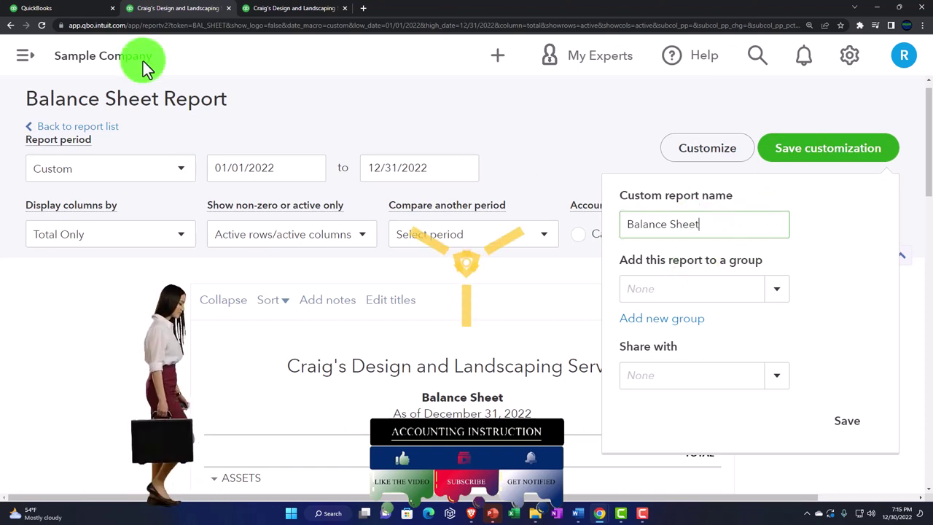
{"action": "left_click", "coordinate": [29, 8]}
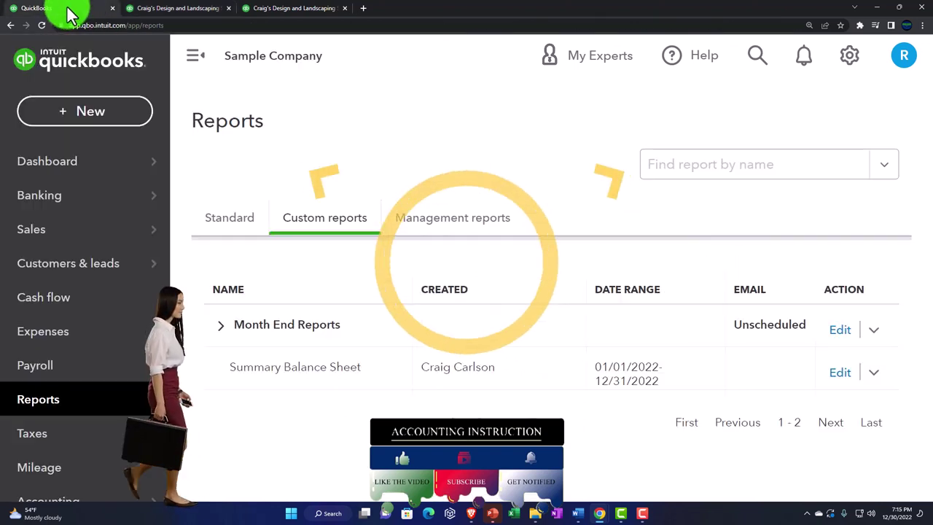
Rename the saved Summary Balance Sheet custom report as 1 Summary Balance Sheet, save it and close the edit form
{"action": "left_click", "coordinate": [842, 372]}
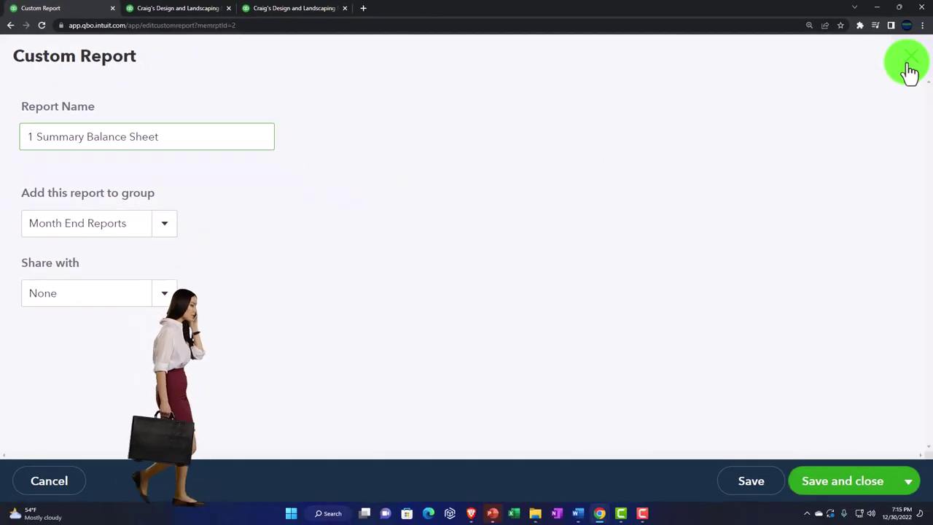
{"action": "left_click", "coordinate": [742, 492]}
{"action": "left_click", "coordinate": [459, 342]}
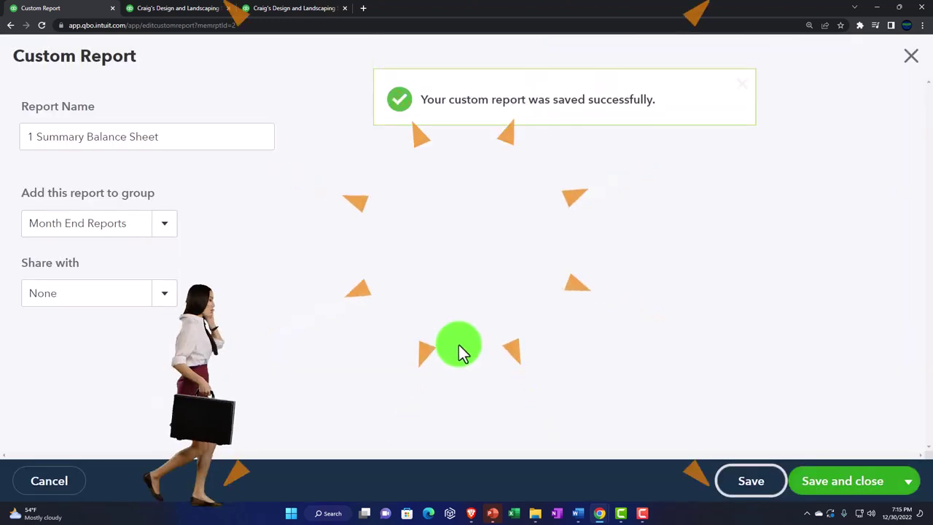
{"action": "left_click", "coordinate": [911, 66]}
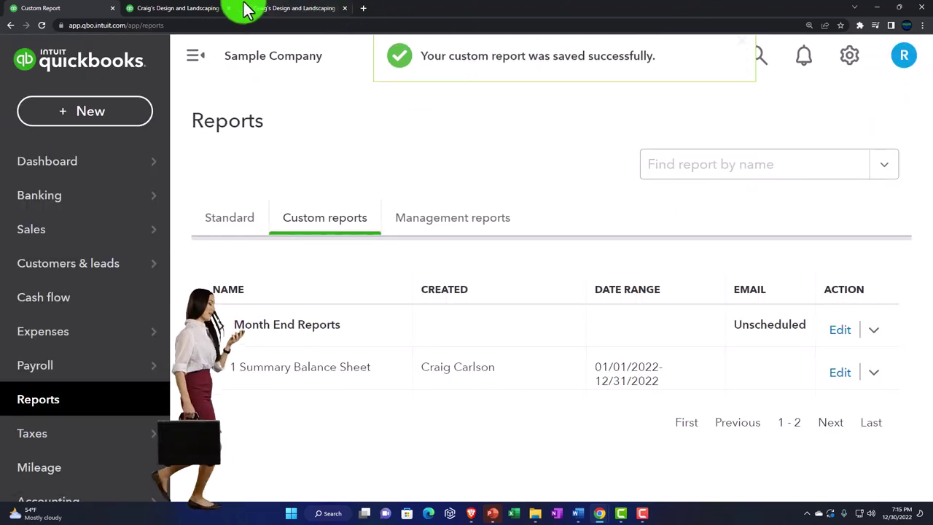
Set the open Balance Sheet report to display columns by Quarters and rerun it
{"action": "left_click", "coordinate": [175, 10]}
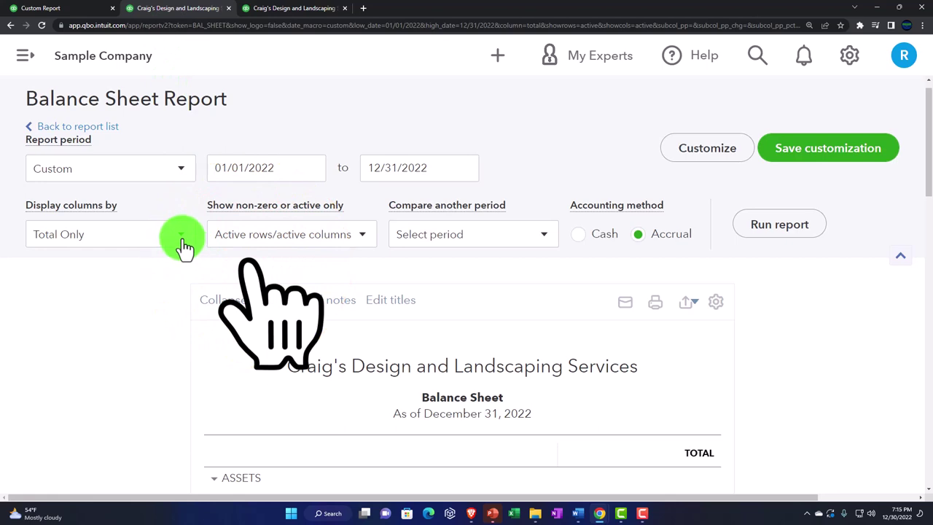
{"action": "left_click", "coordinate": [183, 246]}
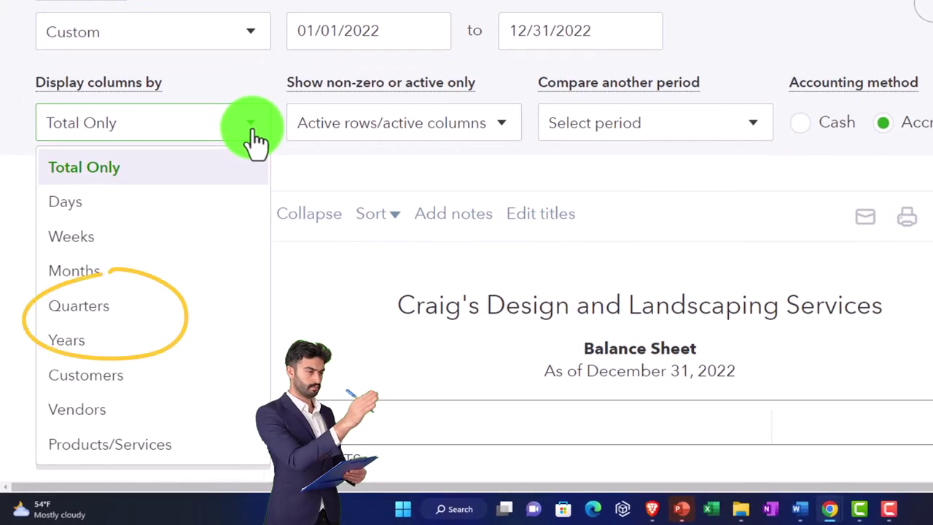
{"action": "left_click", "coordinate": [156, 307]}
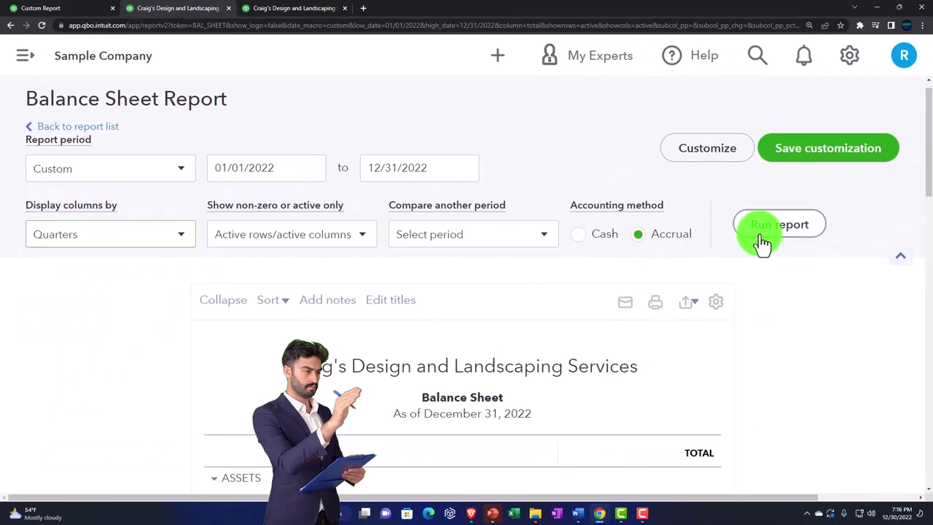
{"action": "left_click", "coordinate": [762, 245]}
{"action": "scroll", "coordinate": [762, 244], "scroll_direction": "down", "scroll_amount": 3}
{"action": "scroll", "coordinate": [760, 234], "scroll_direction": "up", "scroll_amount": 3}
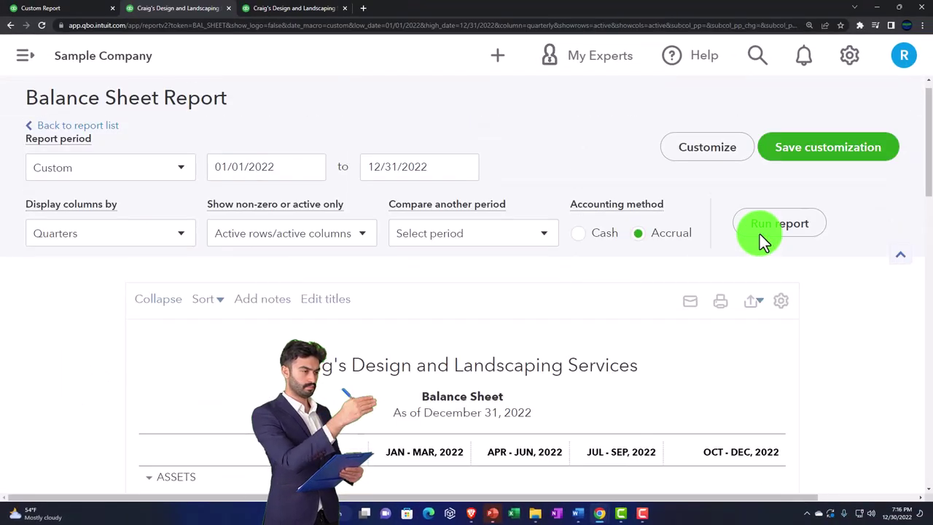
Format the report's numbers without cents and show negative numbers as (100) in red
{"action": "left_click", "coordinate": [704, 149]}
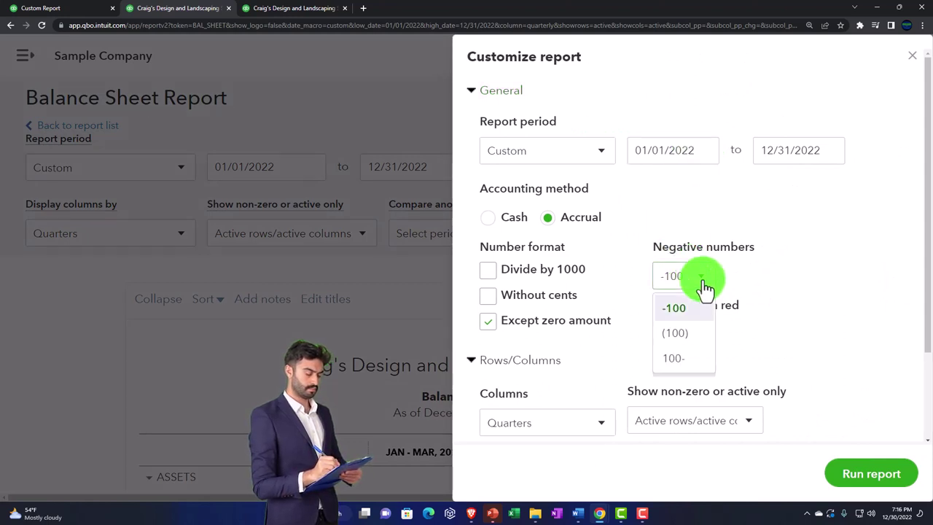
{"action": "left_click", "coordinate": [690, 332]}
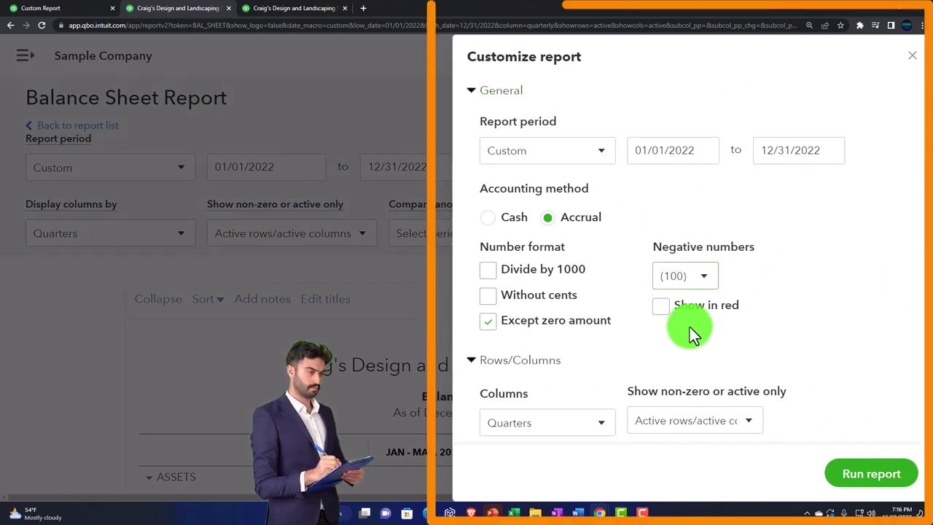
{"action": "left_click", "coordinate": [488, 296]}
{"action": "scroll", "coordinate": [541, 302], "scroll_direction": "down", "scroll_amount": 2}
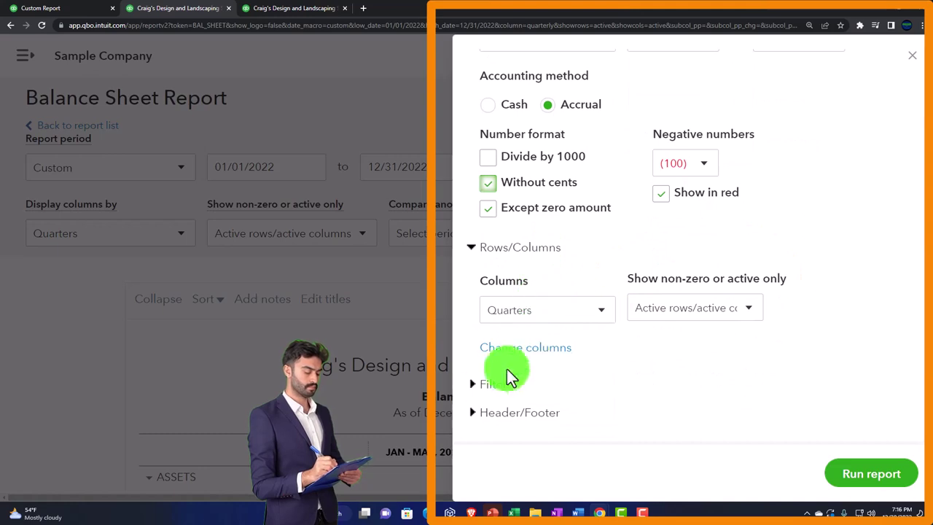
Change the report title to Balance Sheet By Quarter, remove date prepared, time prepared and report basis from the footer, and run the report
{"action": "left_click", "coordinate": [472, 413]}
{"action": "scroll", "coordinate": [499, 389], "scroll_direction": "down", "scroll_amount": 2}
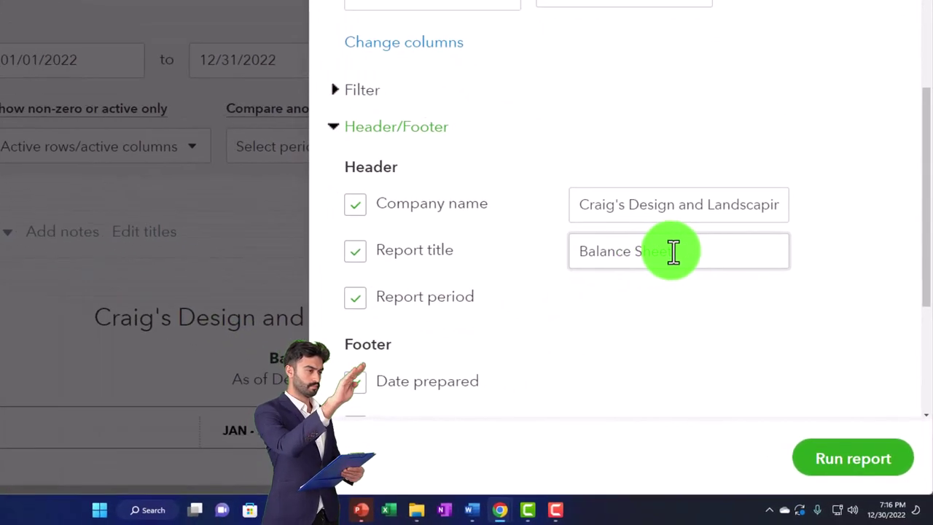
{"action": "triple_click", "coordinate": [688, 251]}
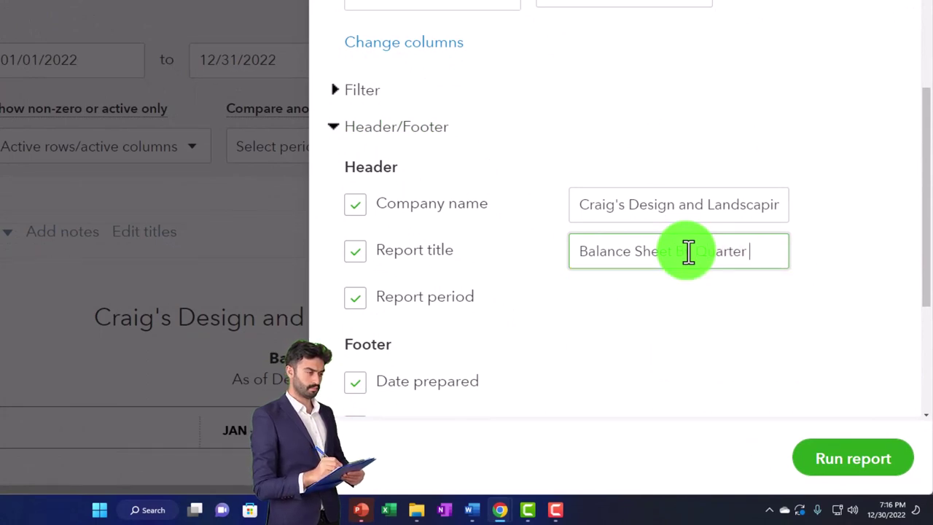
{"action": "scroll", "coordinate": [655, 306], "scroll_direction": "down", "scroll_amount": 2}
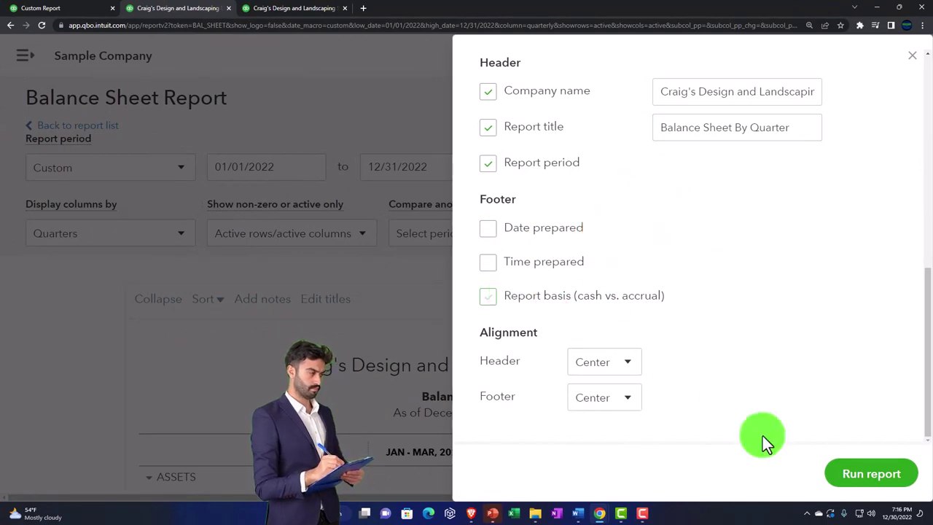
{"action": "left_click", "coordinate": [879, 474]}
{"action": "scroll", "coordinate": [880, 475], "scroll_direction": "down", "scroll_amount": 2}
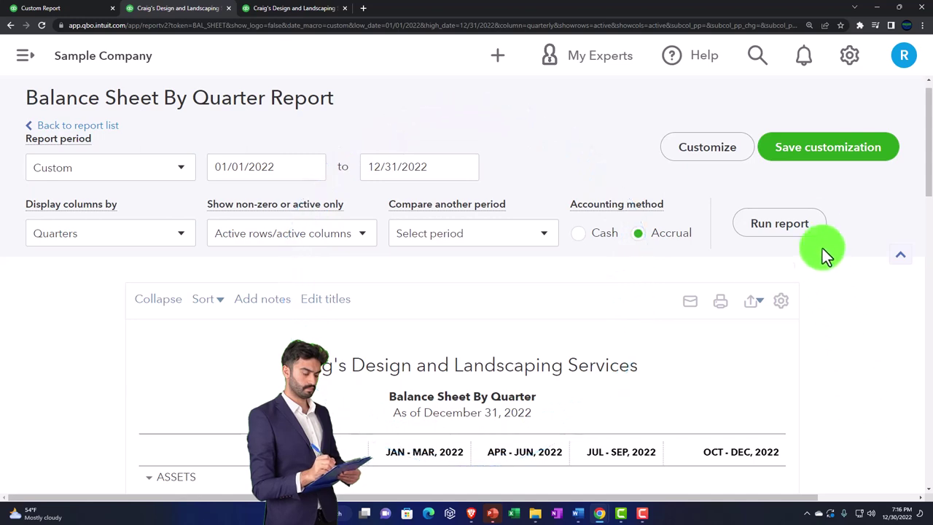
Save the quarterly report to the Month End Reports group with its custom report name prefixed by the number 2
{"action": "left_click", "coordinate": [801, 154]}
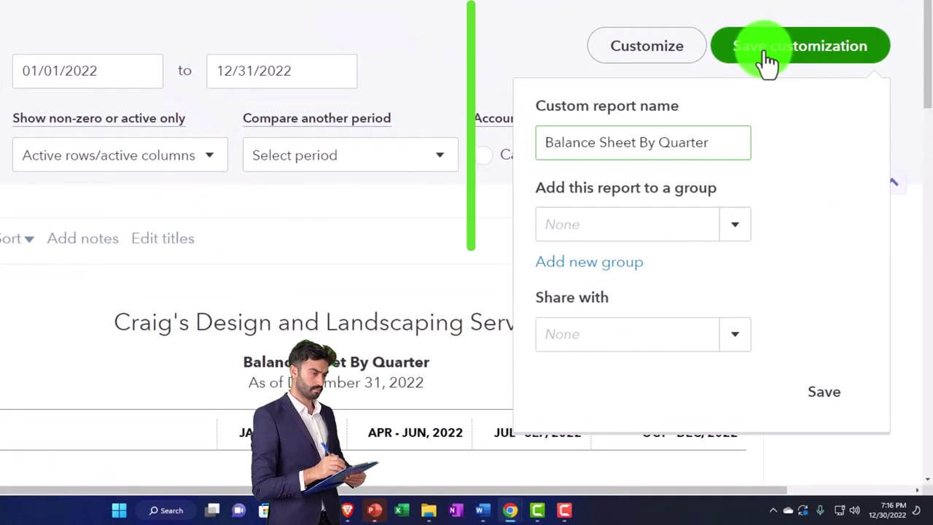
{"action": "left_click", "coordinate": [743, 224]}
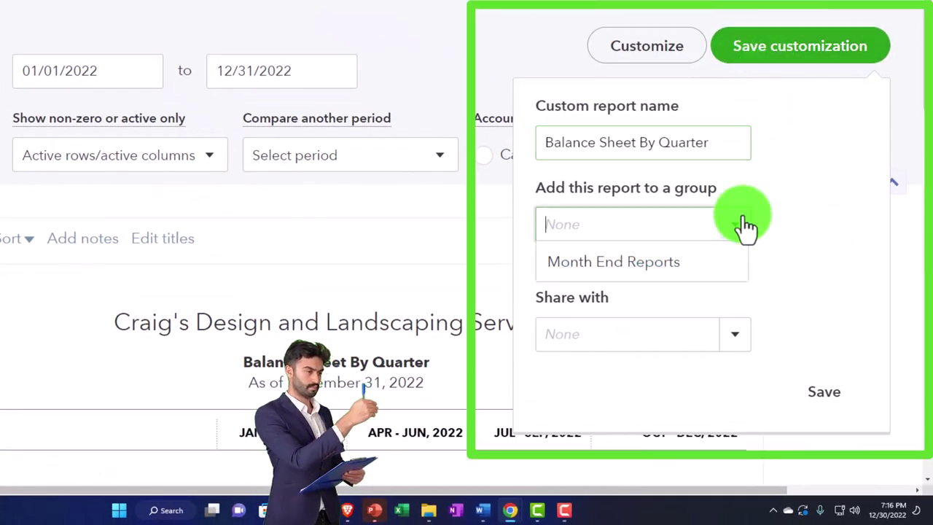
{"action": "left_click", "coordinate": [646, 263]}
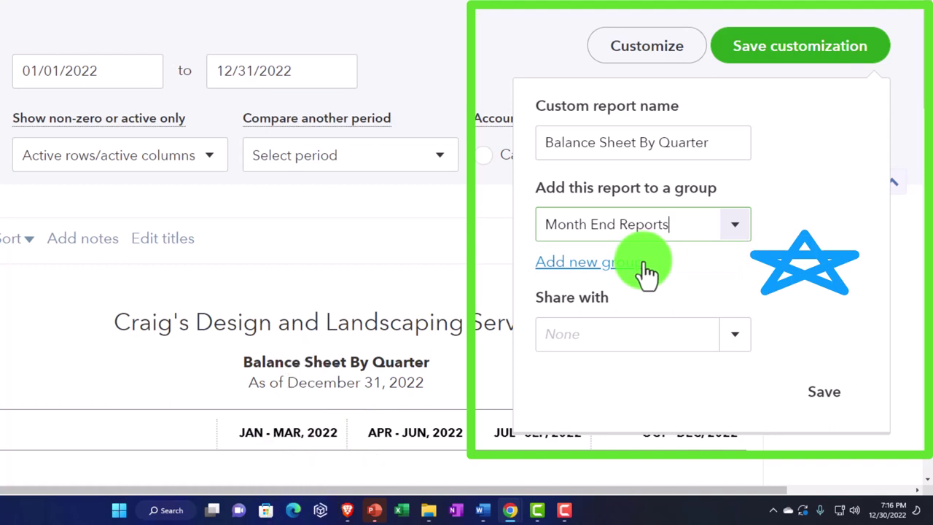
{"action": "triple_click", "coordinate": [550, 143]}
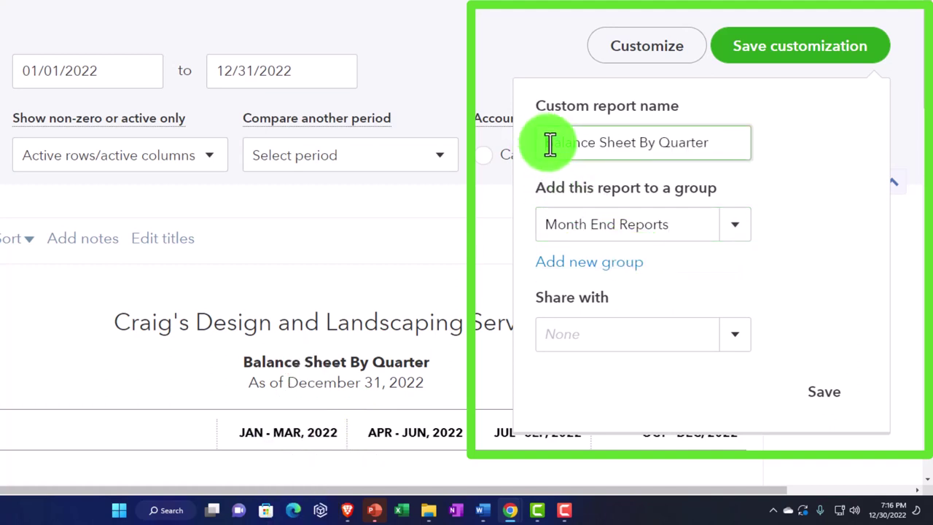
{"action": "left_click", "coordinate": [550, 144]}
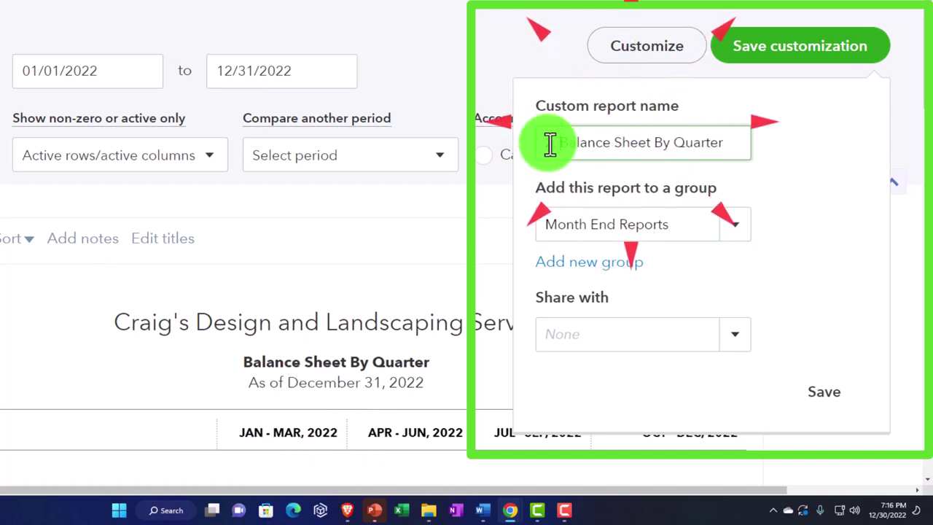
{"action": "type", "text": "2."}
{"action": "left_click", "coordinate": [825, 395]}
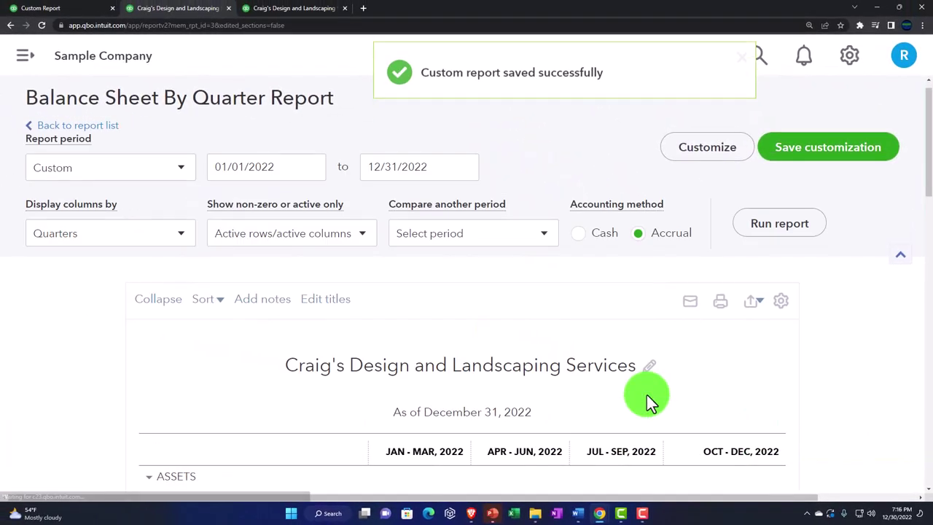
{"action": "scroll", "coordinate": [648, 405], "scroll_direction": "down", "scroll_amount": 3}
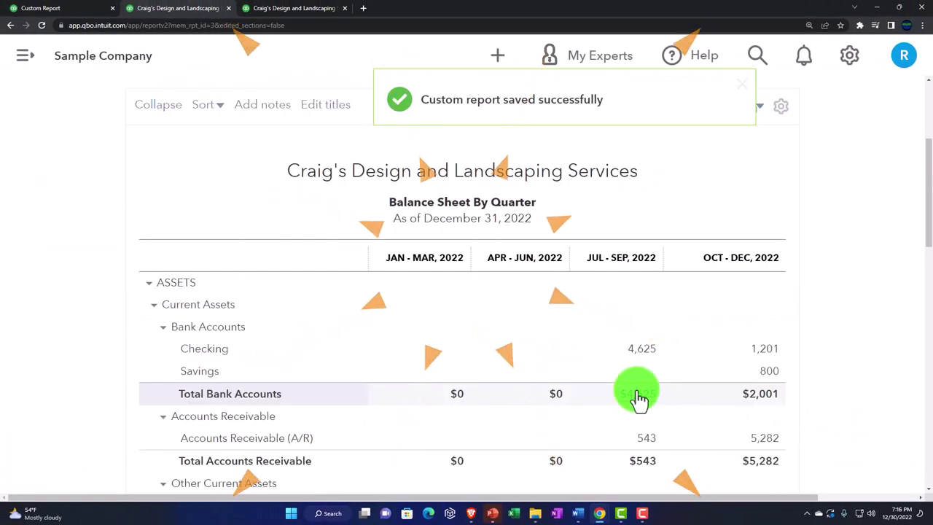
{"action": "scroll", "coordinate": [637, 397], "scroll_direction": "up", "scroll_amount": 5}
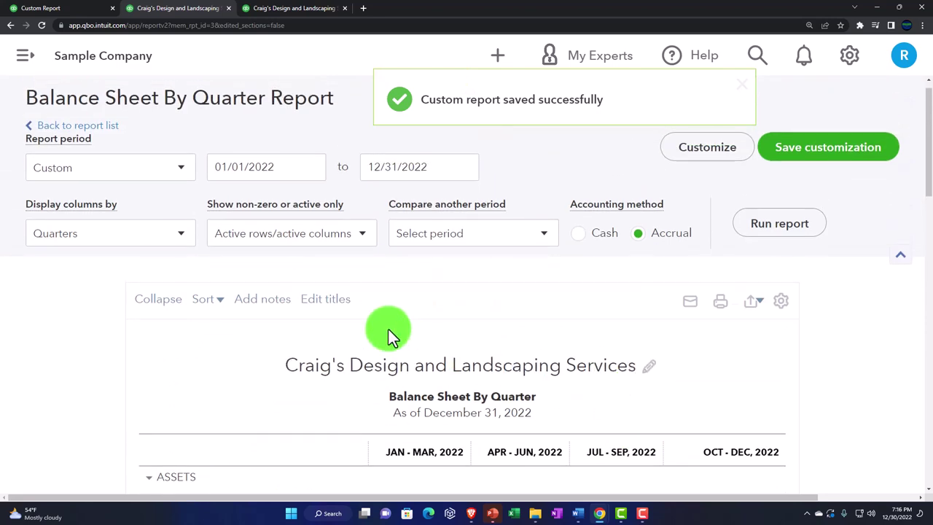
Set the report columns to Total Only and the report period's start date to 12/01/2022
{"action": "left_click", "coordinate": [178, 238]}
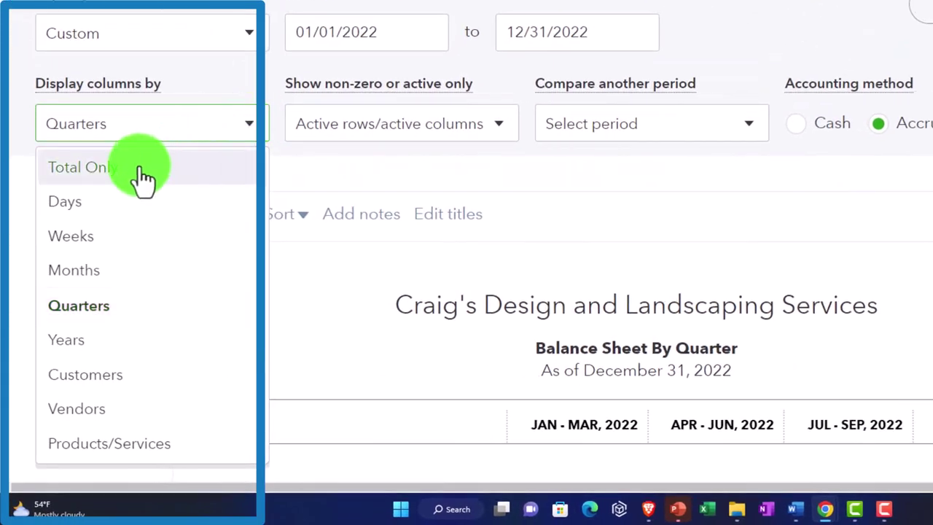
{"action": "left_click", "coordinate": [133, 187]}
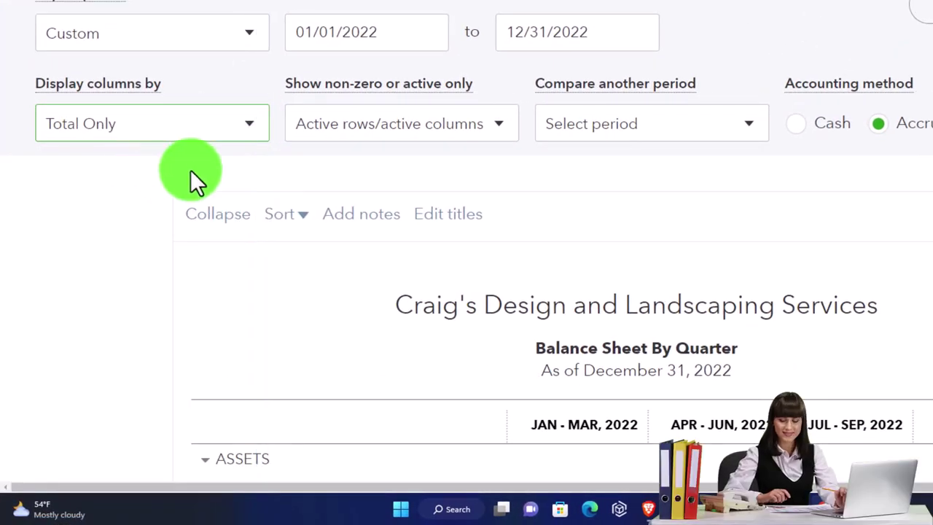
{"action": "left_click_drag", "start_coordinate": [387, 33], "coordinate": [306, 29]}
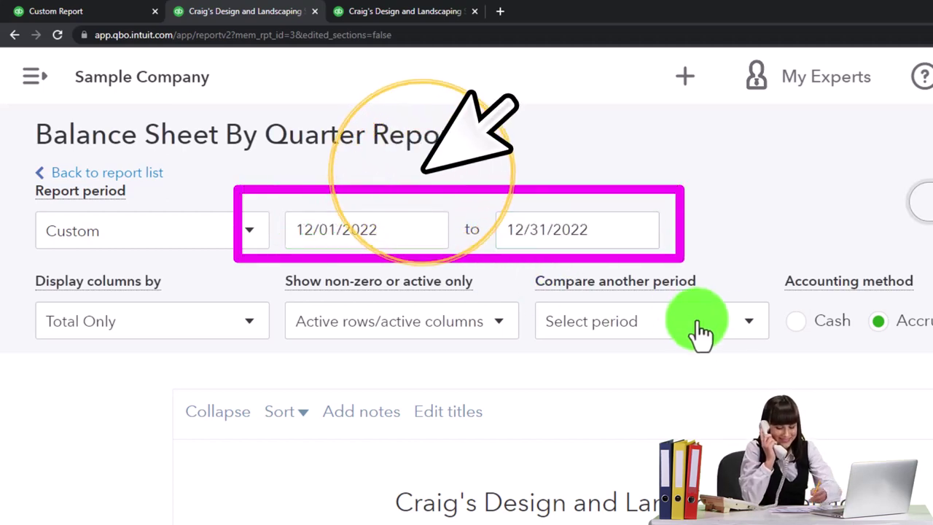
Compare the report with the previous period, including $ change and % change, and run the report
{"action": "left_click", "coordinate": [744, 333]}
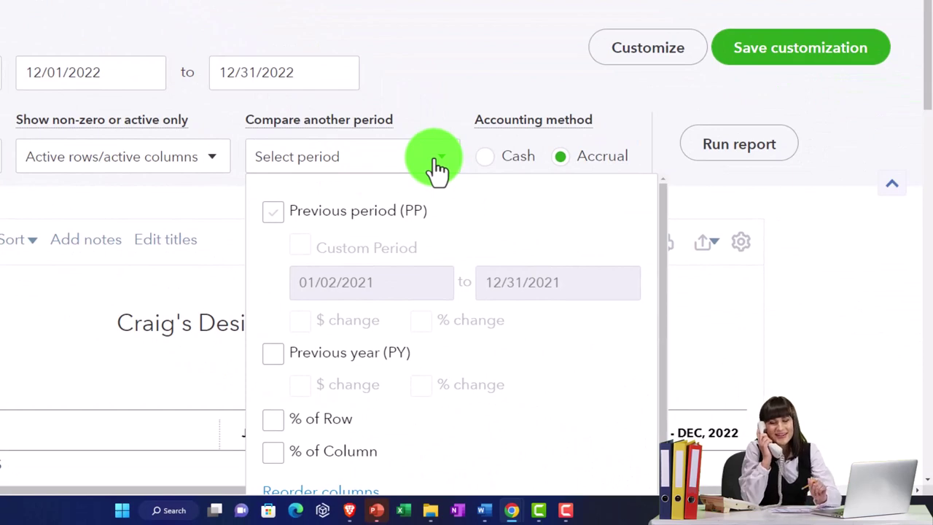
{"action": "left_click", "coordinate": [275, 210]}
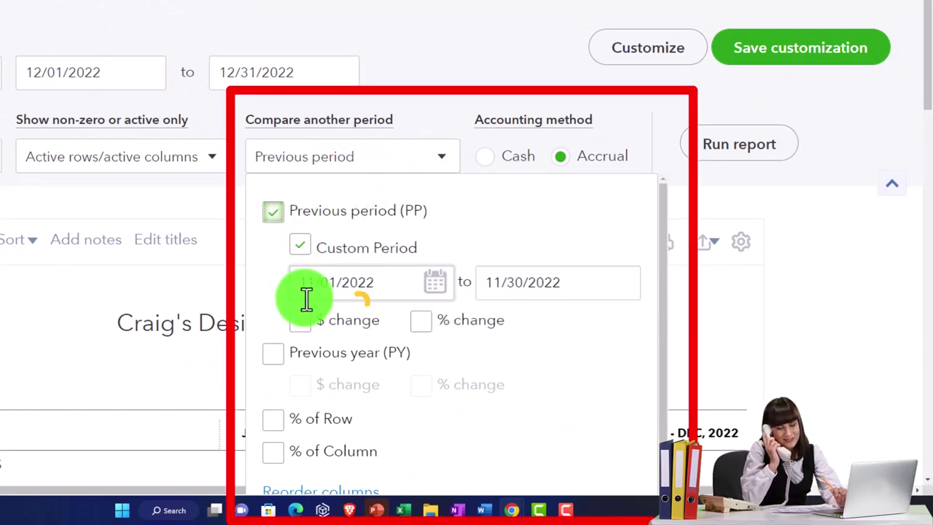
{"action": "left_click", "coordinate": [301, 321]}
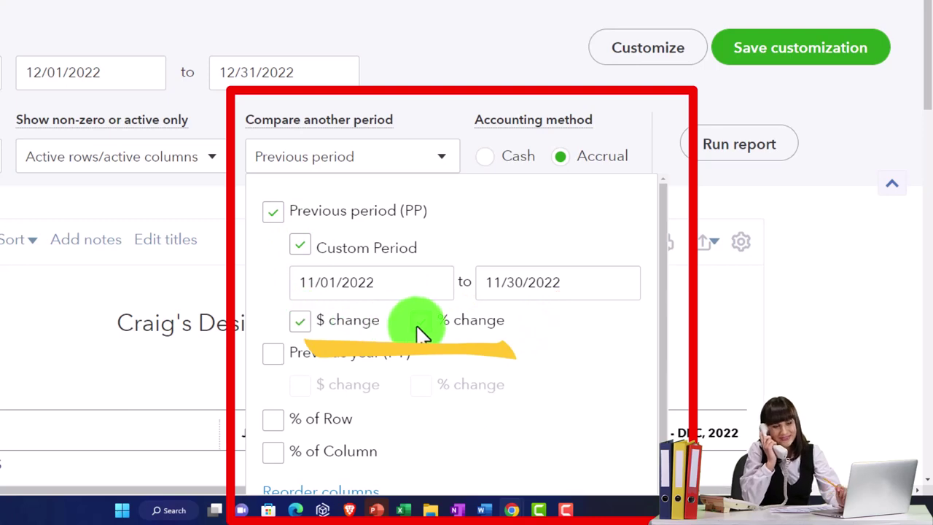
{"action": "left_click", "coordinate": [420, 324]}
{"action": "scroll", "coordinate": [416, 332], "scroll_direction": "down", "scroll_amount": 1}
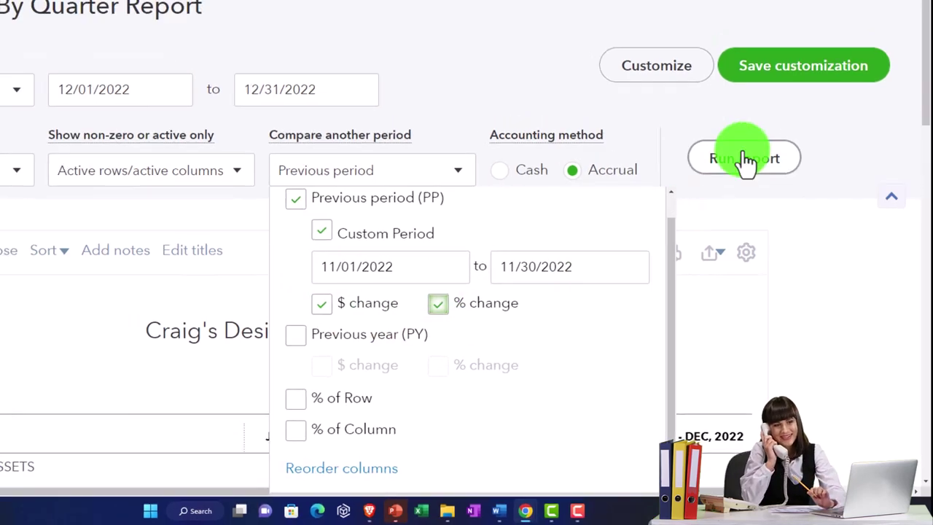
{"action": "left_click", "coordinate": [740, 166]}
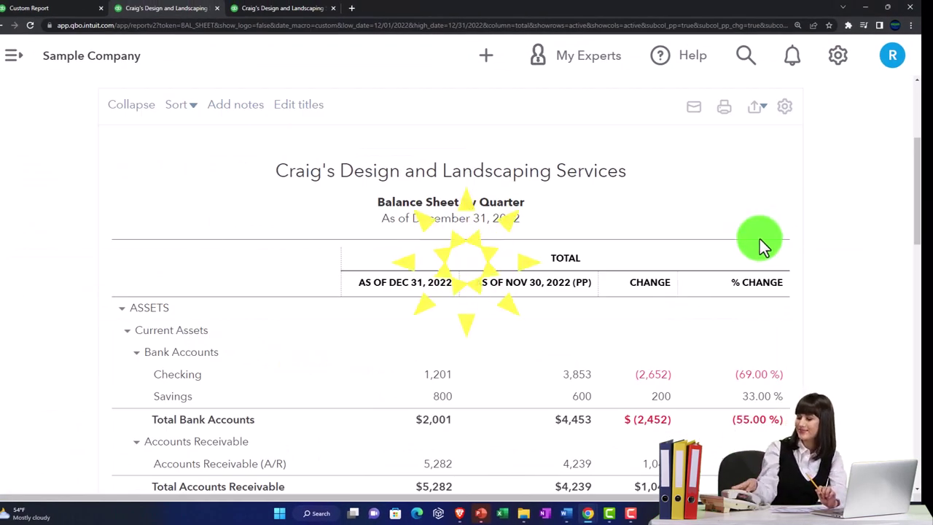
Change the report title in the header to Comparative Balance Sheet Month by Month
{"action": "scroll", "coordinate": [712, 394], "scroll_direction": "down", "scroll_amount": 2}
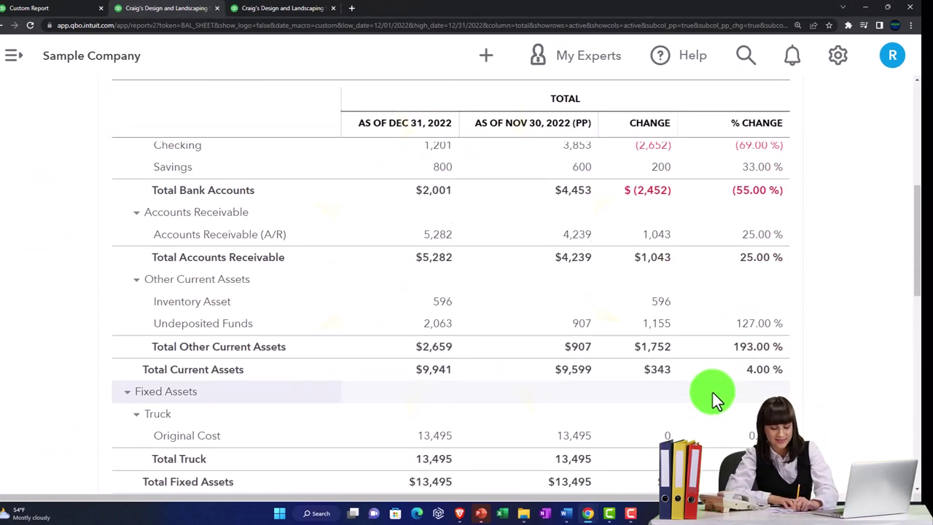
{"action": "scroll", "coordinate": [712, 394], "scroll_direction": "down", "scroll_amount": 4}
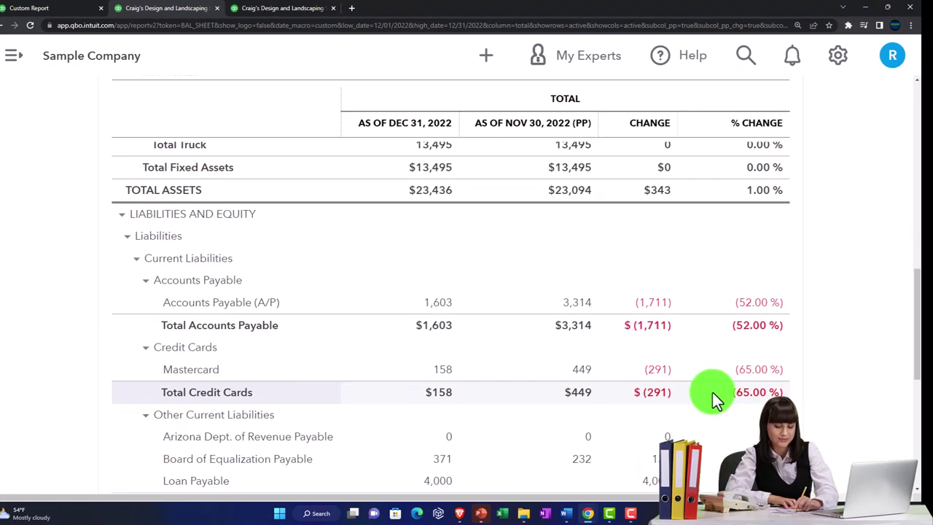
{"action": "scroll", "coordinate": [712, 392], "scroll_direction": "up", "scroll_amount": 10}
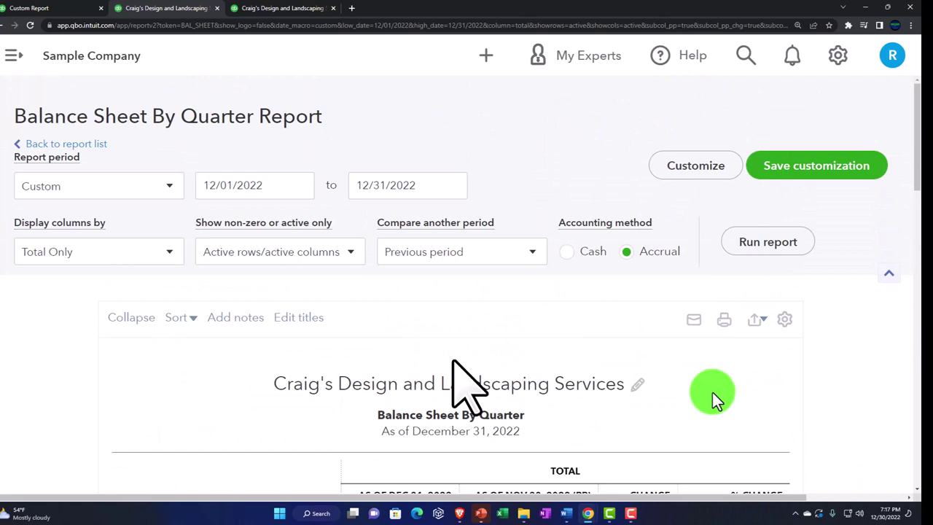
{"action": "left_click", "coordinate": [452, 384]}
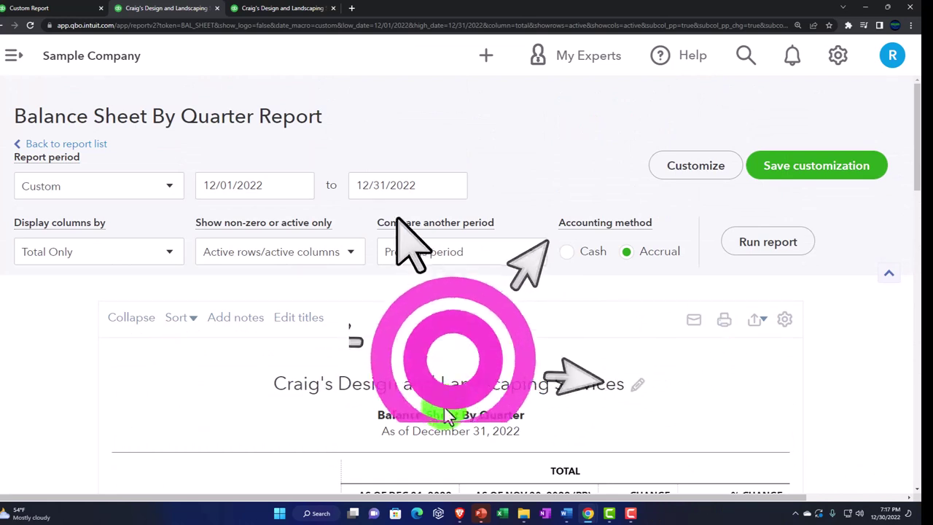
{"action": "left_click", "coordinate": [493, 417]}
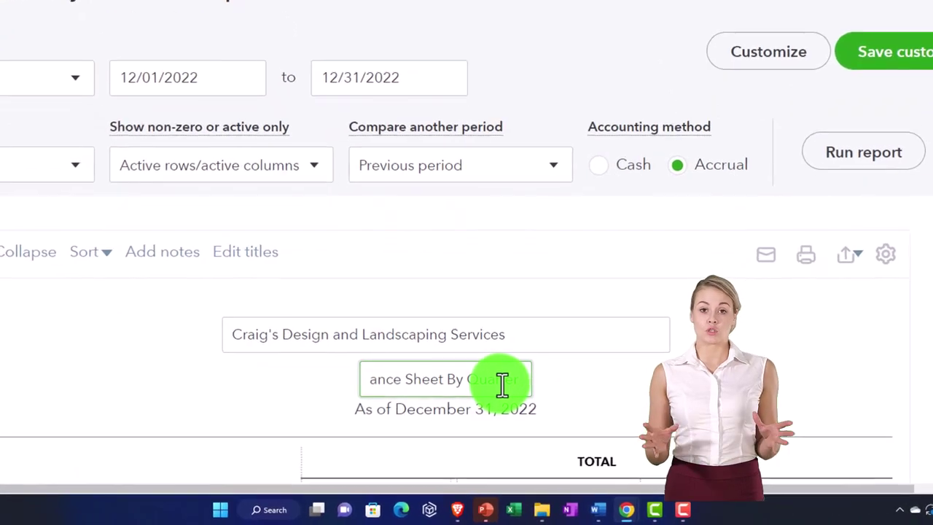
{"action": "key", "text": "Left"}
{"action": "key", "text": "Left"}
{"action": "key", "text": "Left"}
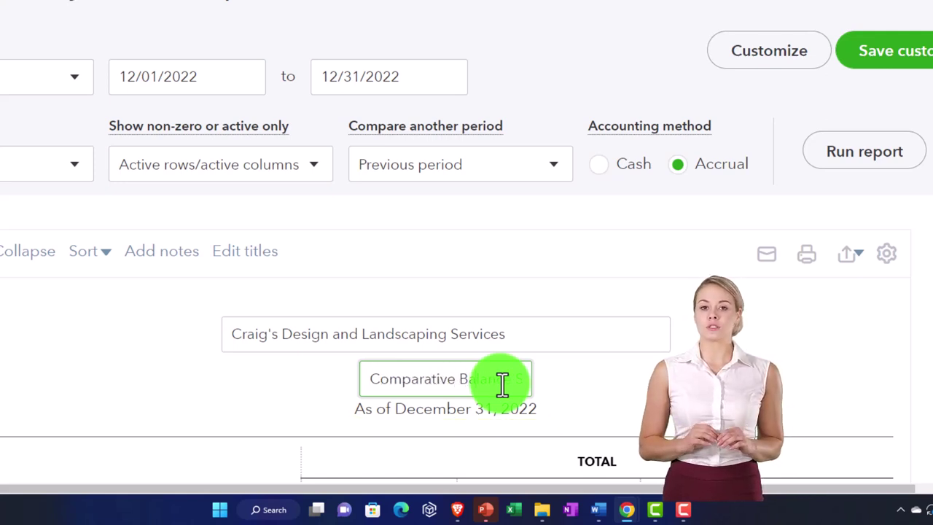
{"action": "type", "text": "for"}
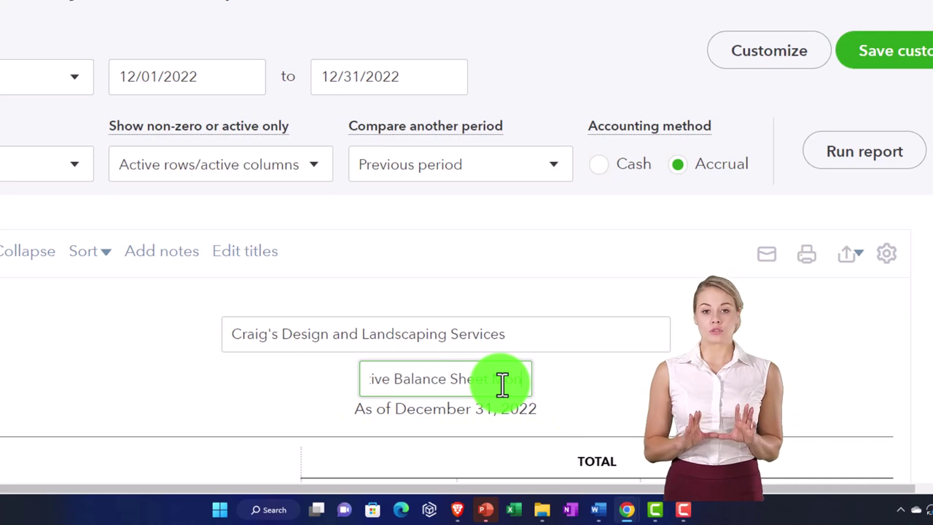
{"action": "type", "text": "h by Month"}
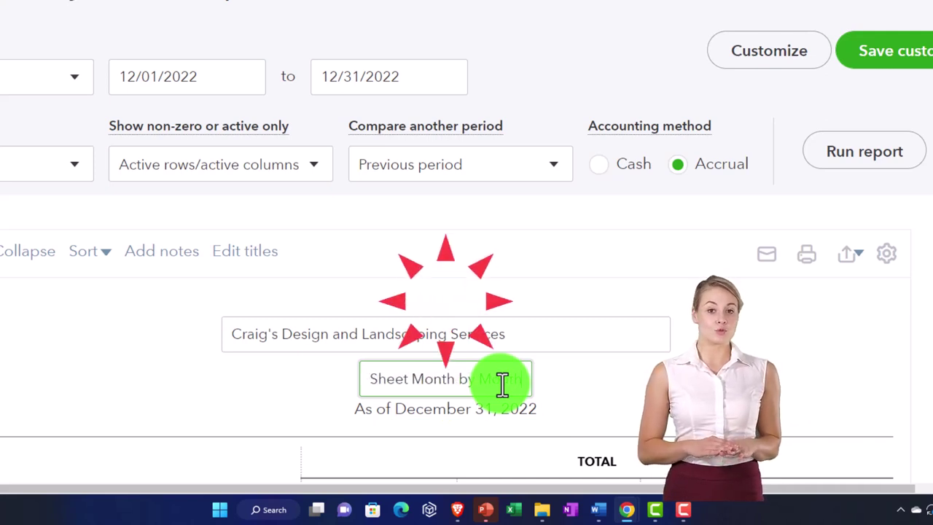
Replace Month by Month in the report title with Current & Prior Month and run the report
{"action": "key", "text": "BackSpace"}
{"action": "key", "text": "BackSpace"}
{"action": "key", "text": "BackSpace"}
{"action": "key", "text": "BackSpace"}
{"action": "key", "text": "BackSpace"}
{"action": "key", "text": "BackSpace"}
{"action": "key", "text": "BackSpace"}
{"action": "key", "text": "BackSpace"}
{"action": "key", "text": "BackSpace"}
{"action": "key", "text": "BackSpace"}
{"action": "key", "text": "BackSpace"}
{"action": "key", "text": "BackSpace"}
{"action": "key", "text": "BackSpace"}
{"action": "key", "text": "BackSpace"}
{"action": "type", "text": "Current & Prior"}
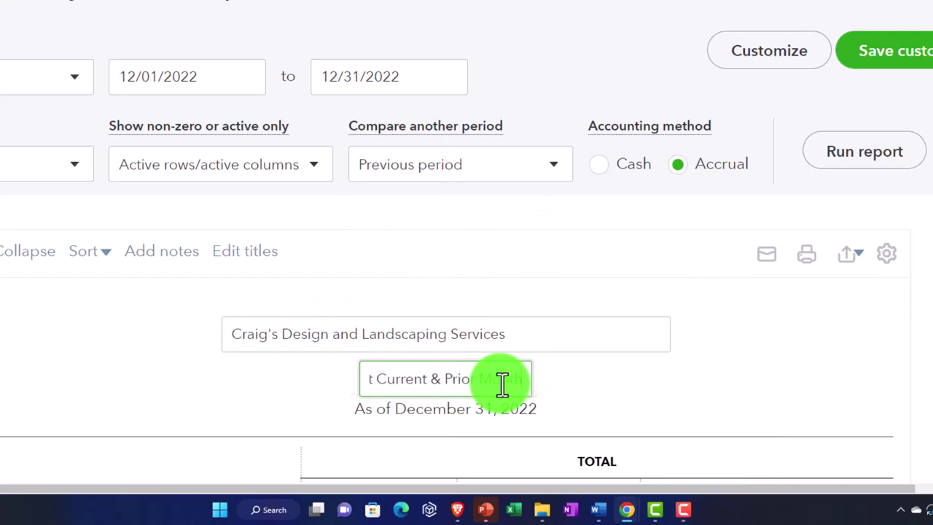
{"action": "left_click", "coordinate": [743, 383]}
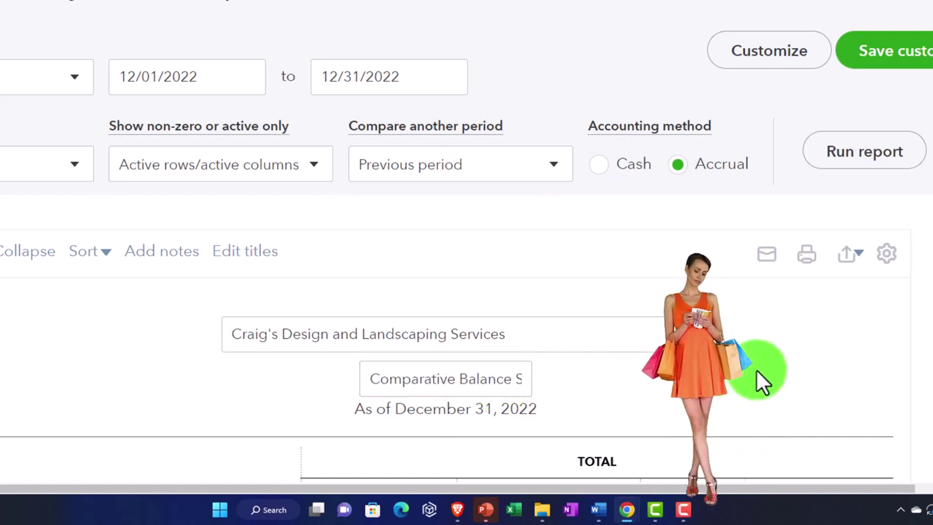
{"action": "left_click", "coordinate": [847, 166]}
{"action": "scroll", "coordinate": [765, 251], "scroll_direction": "down", "scroll_amount": 3}
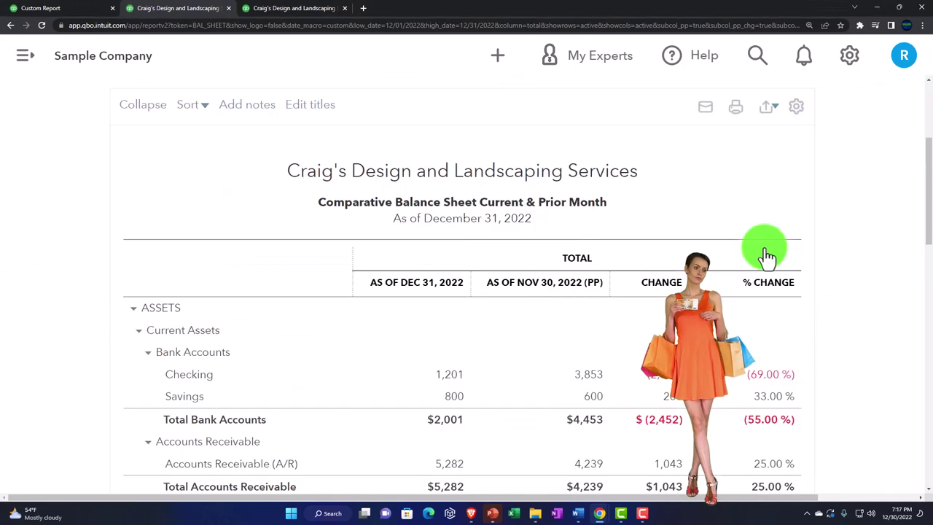
{"action": "scroll", "coordinate": [764, 248], "scroll_direction": "up", "scroll_amount": 3}
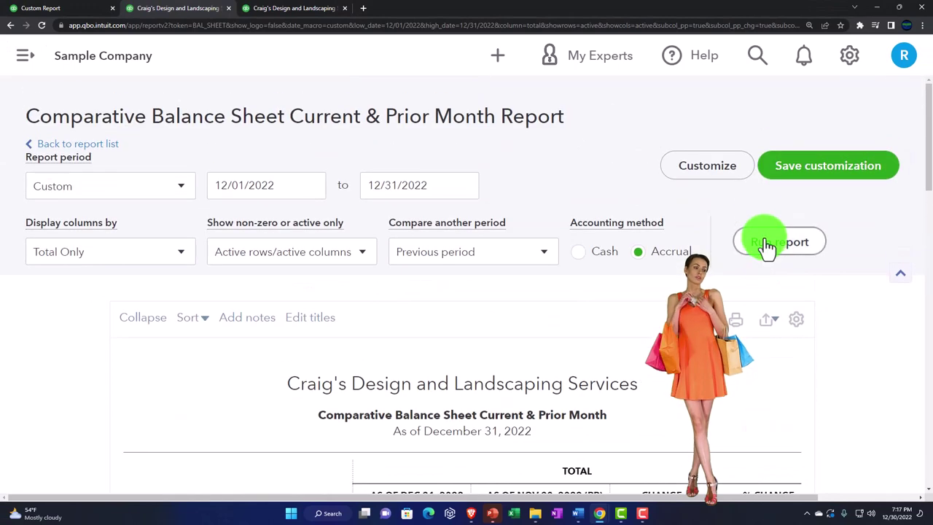
Copy the full title text Comparative Balance Sheet Current & Prior Month from the report header
{"action": "left_click", "coordinate": [774, 182]}
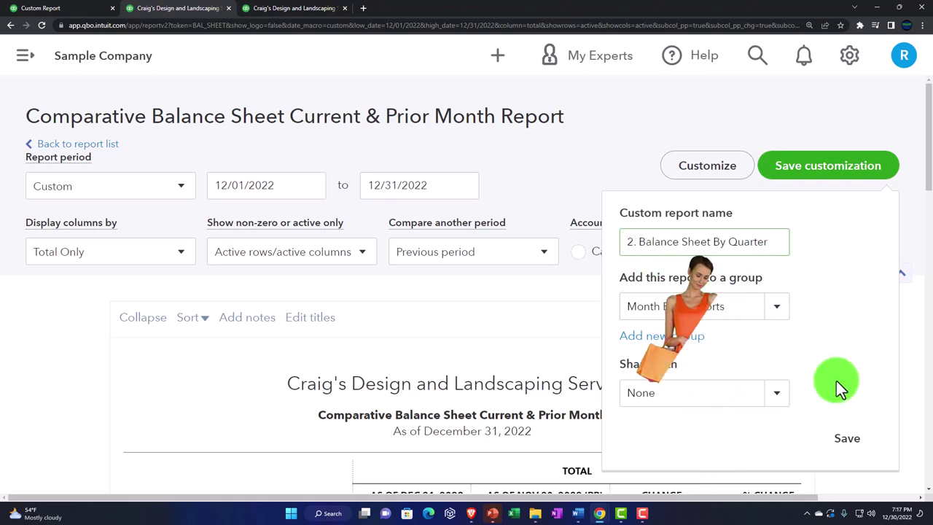
{"action": "left_click", "coordinate": [462, 365]}
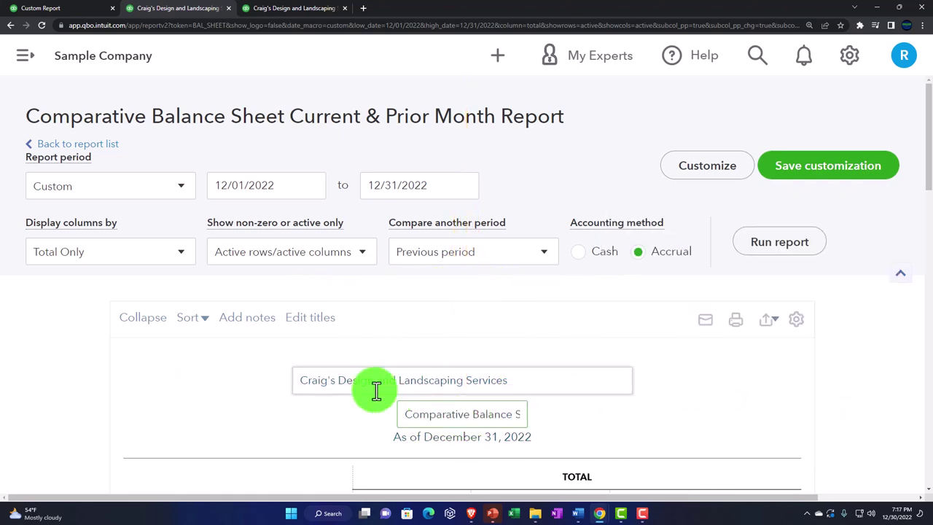
{"action": "left_click_drag", "start_coordinate": [407, 415], "coordinate": [567, 421]}
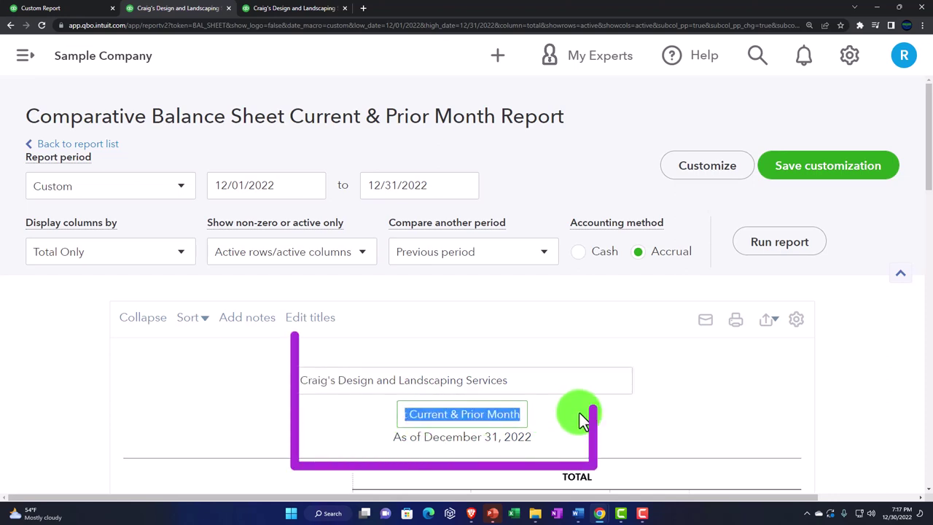
{"action": "left_click", "coordinate": [889, 327]}
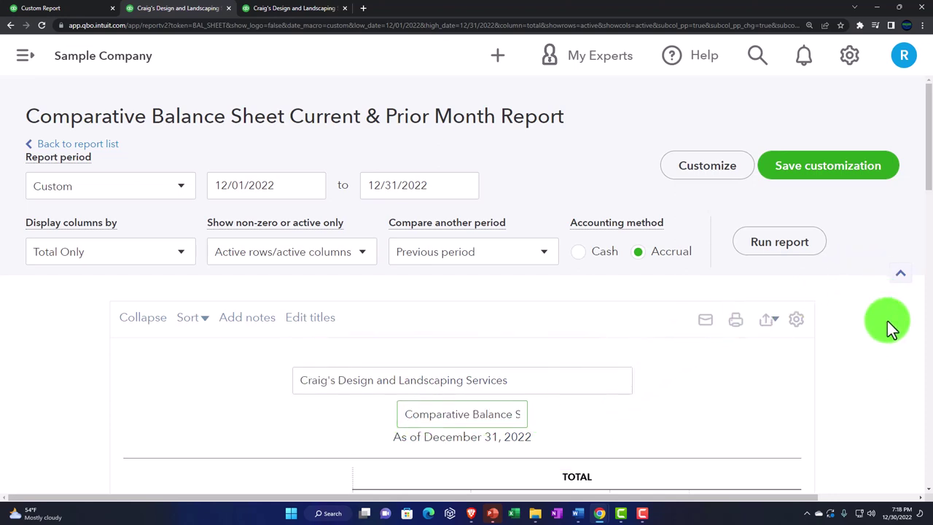
Save the customization to the Month End Reports group under the name 3. Comparative Balance Sheet Current & Prior Month
{"action": "left_click", "coordinate": [812, 154]}
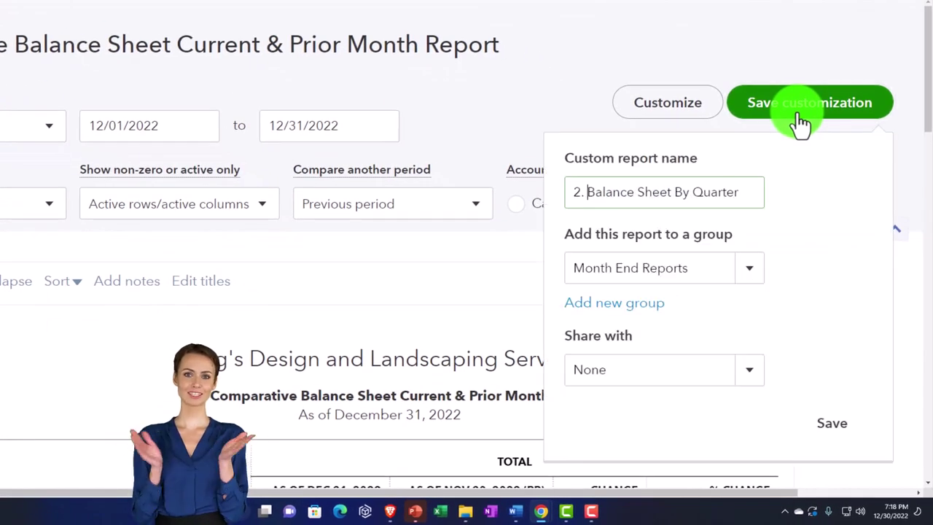
{"action": "left_click_drag", "start_coordinate": [570, 194], "coordinate": [813, 198]}
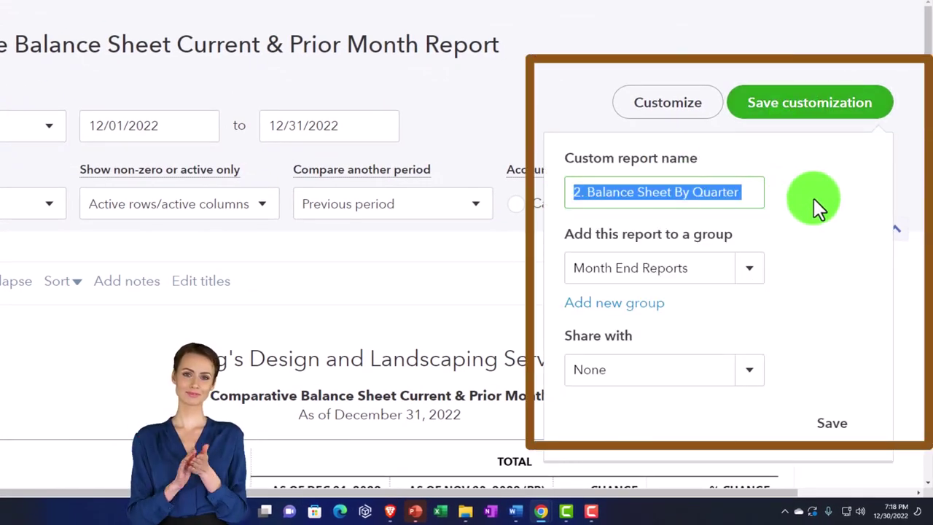
{"action": "type", "text": "3."}
{"action": "key", "text": "ctrl+v"}
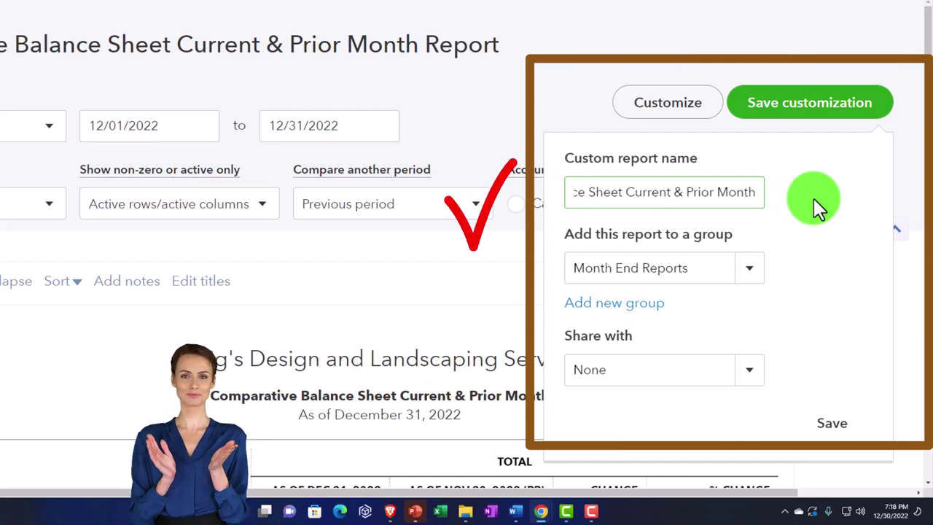
{"action": "left_click", "coordinate": [835, 426]}
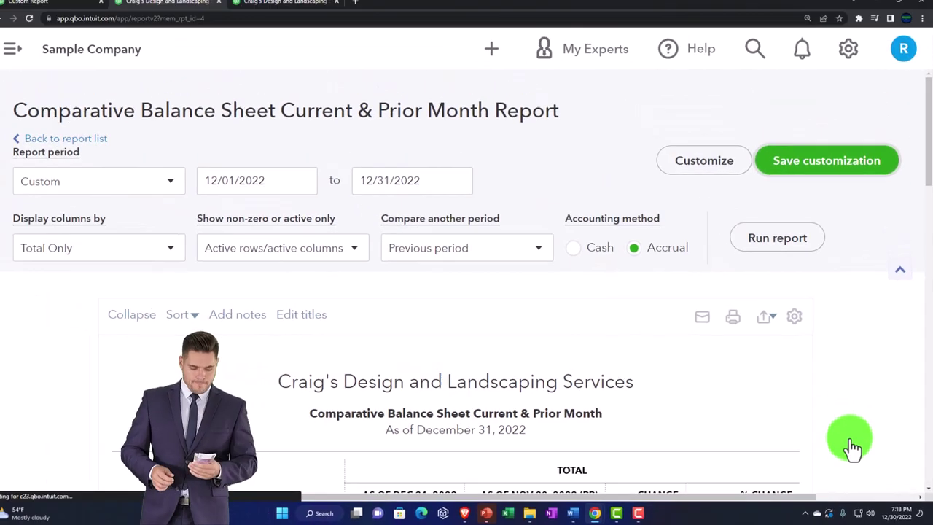
Review the reports saved in the Month End Reports group of the custom reports list
{"action": "left_click", "coordinate": [52, 8]}
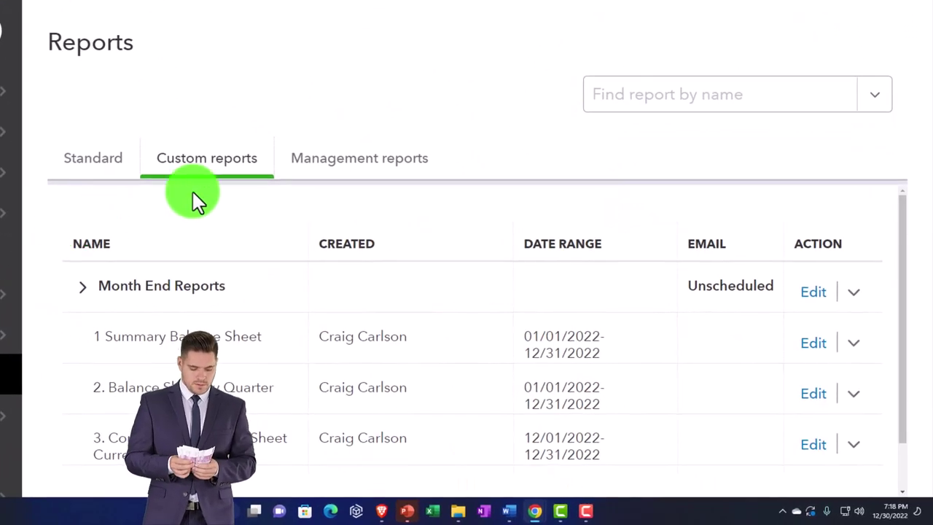
{"action": "scroll", "coordinate": [211, 350], "scroll_direction": "down", "scroll_amount": 1}
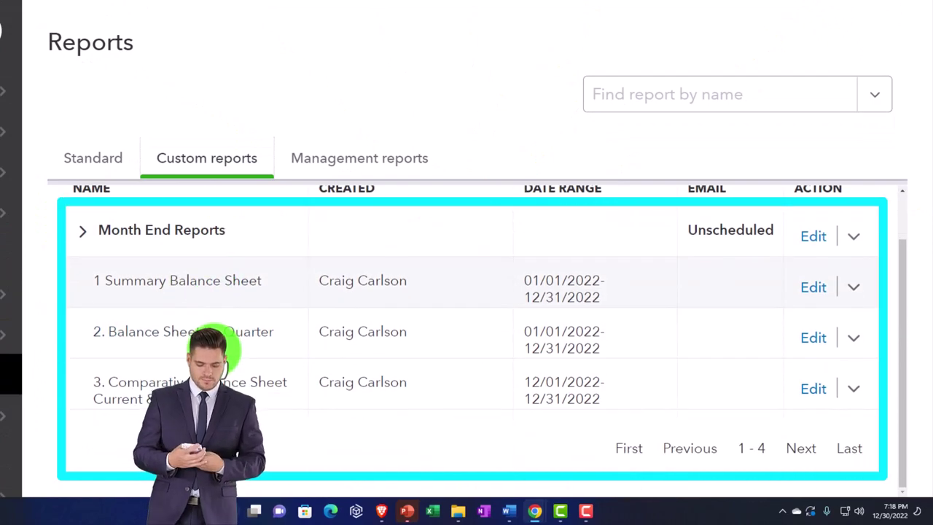
{"action": "scroll", "coordinate": [216, 354], "scroll_direction": "up", "scroll_amount": 1}
{"action": "left_click", "coordinate": [318, 10]}
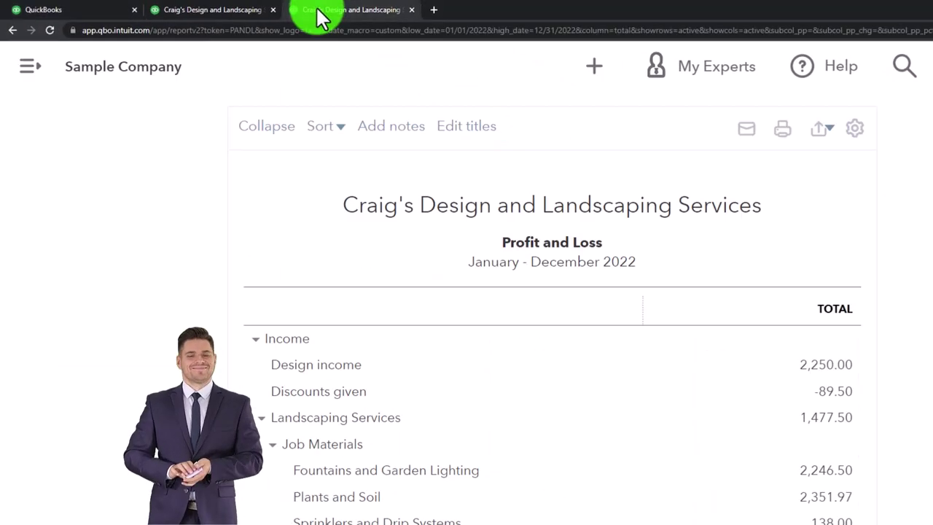
{"action": "scroll", "coordinate": [386, 248], "scroll_direction": "up", "scroll_amount": 1}
{"action": "scroll", "coordinate": [388, 263], "scroll_direction": "up", "scroll_amount": 3}
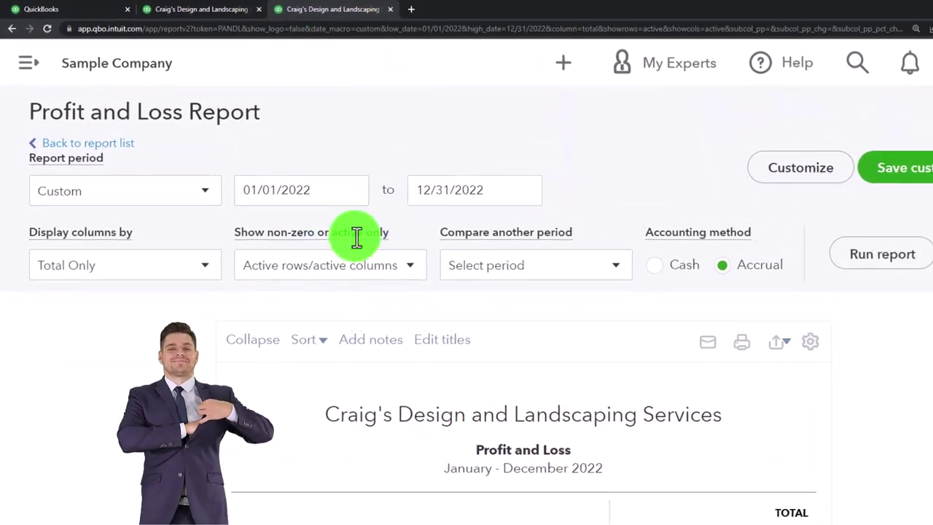
{"action": "left_click", "coordinate": [292, 171]}
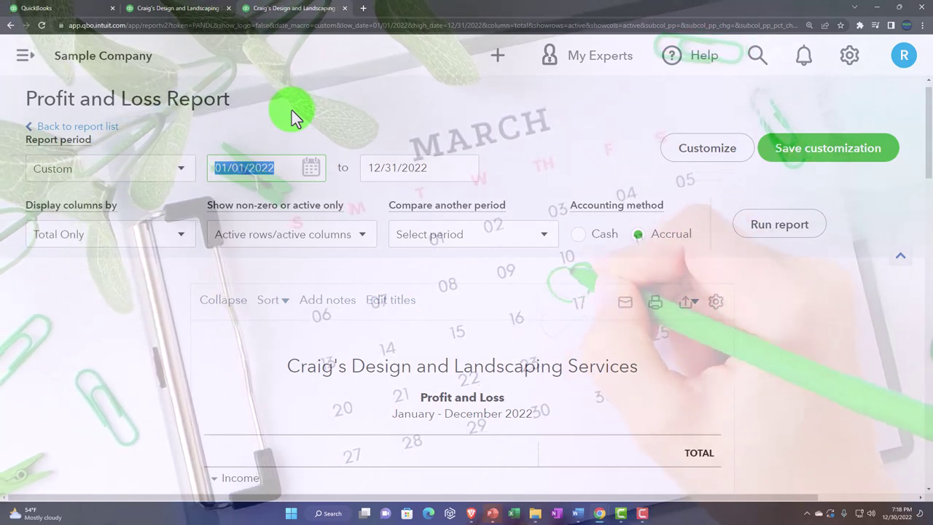
{"action": "scroll", "coordinate": [393, 242], "scroll_direction": "down", "scroll_amount": 2}
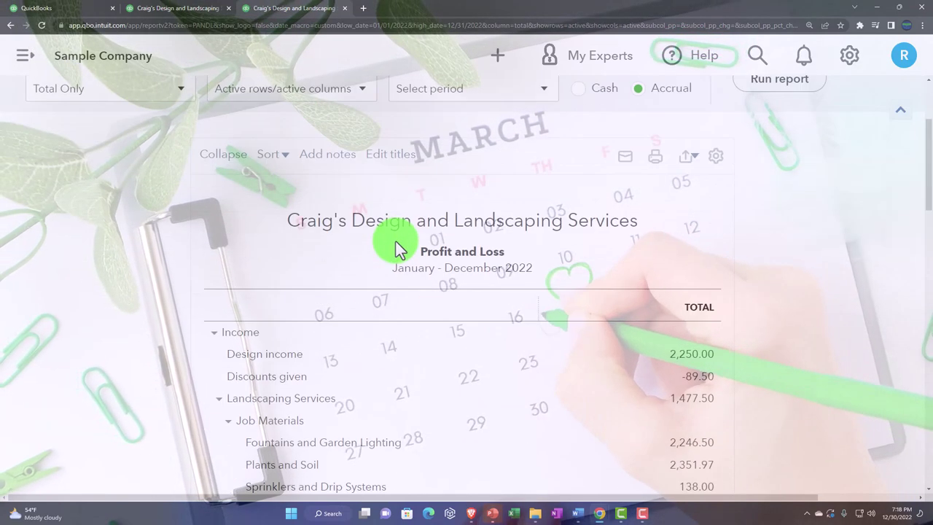
{"action": "scroll", "coordinate": [395, 244], "scroll_direction": "up", "scroll_amount": 3}
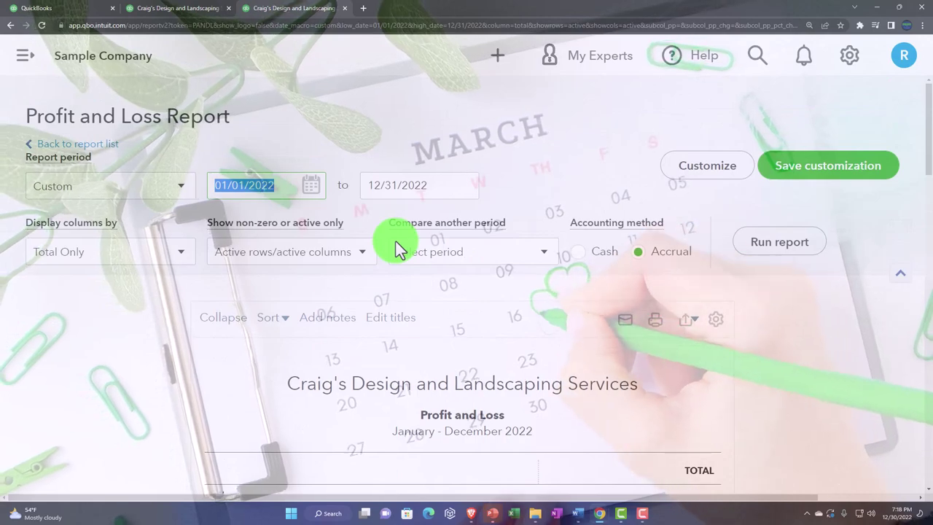
Set the comparative balance sheet's report period to 01/01/2022 through 12/31/2022 and run the report
{"action": "left_click", "coordinate": [187, 10]}
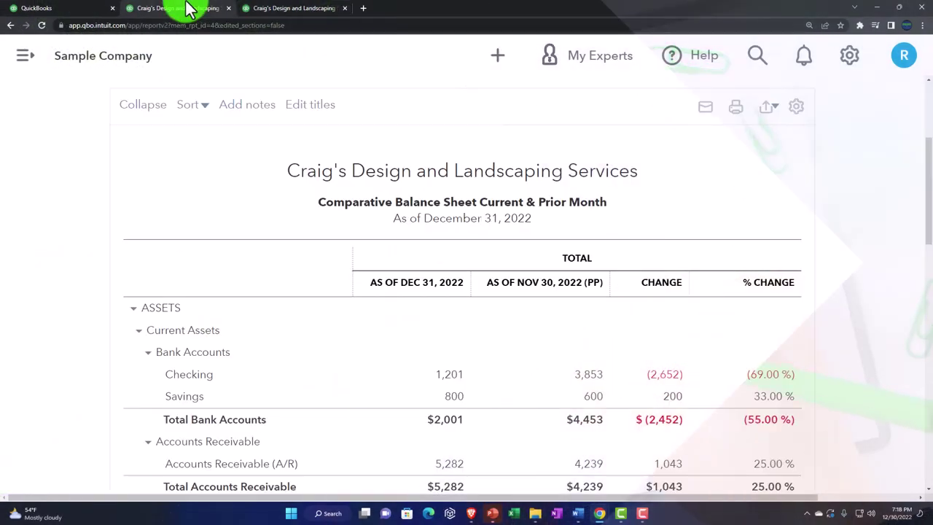
{"action": "scroll", "coordinate": [246, 256], "scroll_direction": "up", "scroll_amount": 5}
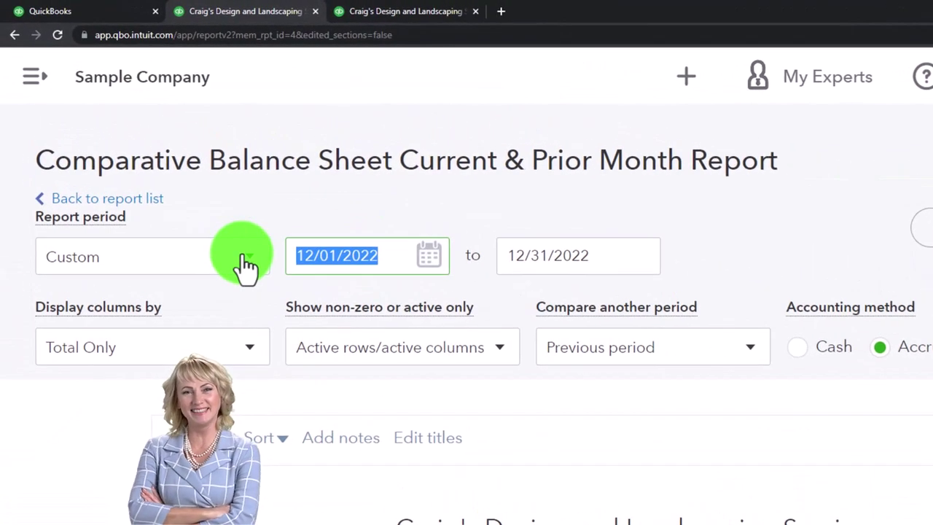
{"action": "key", "text": "Tab"}
{"action": "type", "text": "1231"}
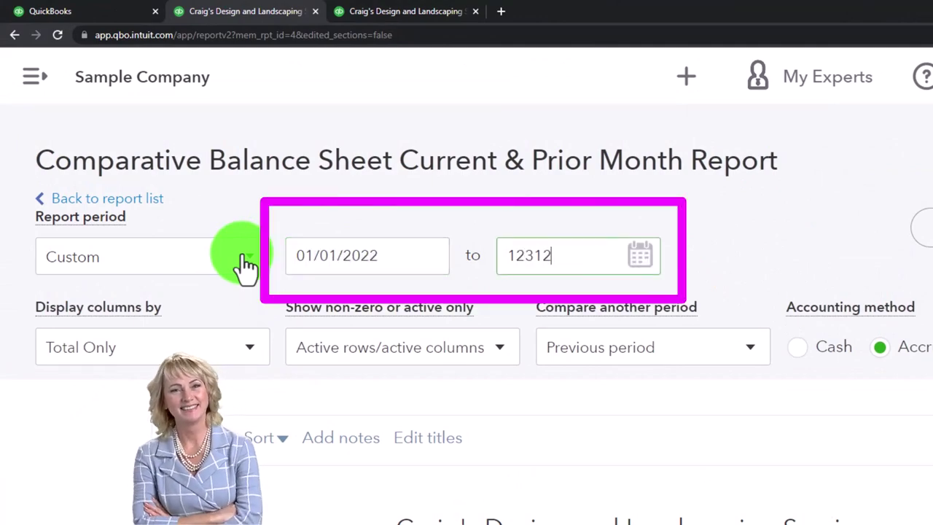
{"action": "left_click", "coordinate": [921, 228]}
{"action": "scroll", "coordinate": [756, 393], "scroll_direction": "down", "scroll_amount": 5}
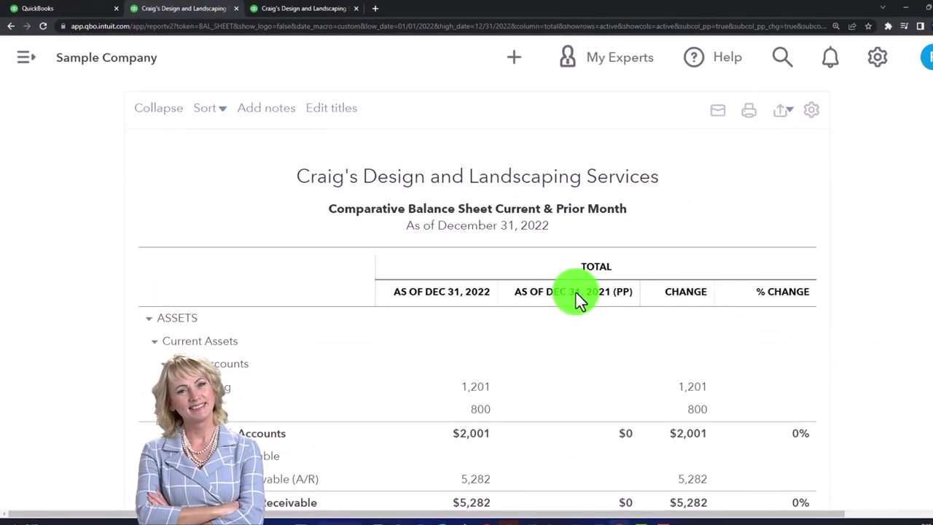
Replace Month by Year in the report title so it reads Comparative Balance Sheet Current & Prior Year
{"action": "scroll", "coordinate": [558, 287], "scroll_direction": "up", "scroll_amount": 3}
{"action": "scroll", "coordinate": [556, 301], "scroll_direction": "down", "scroll_amount": 2}
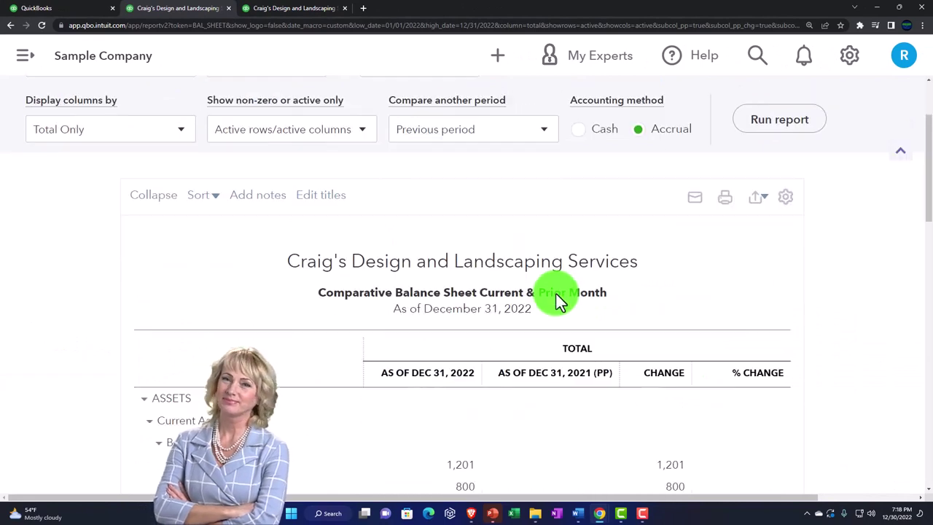
{"action": "scroll", "coordinate": [510, 394], "scroll_direction": "down", "scroll_amount": 2}
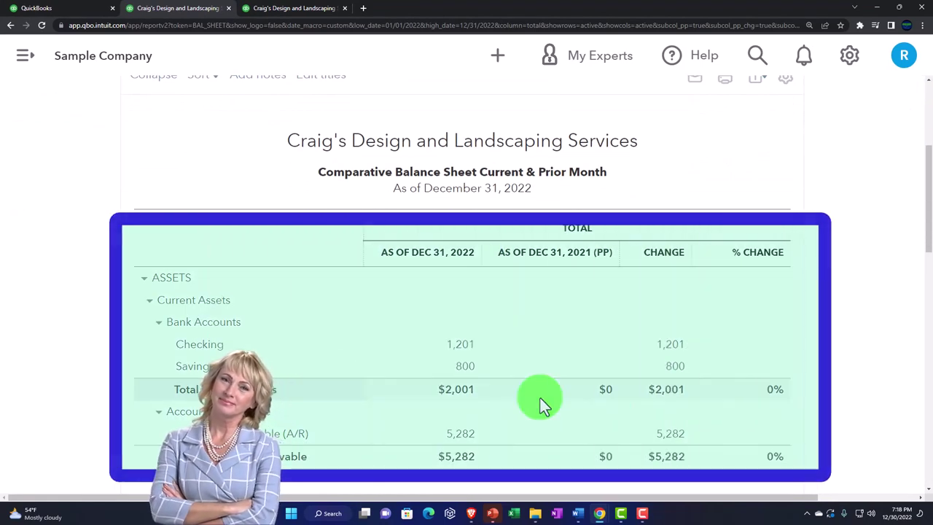
{"action": "scroll", "coordinate": [540, 397], "scroll_direction": "up", "scroll_amount": 3}
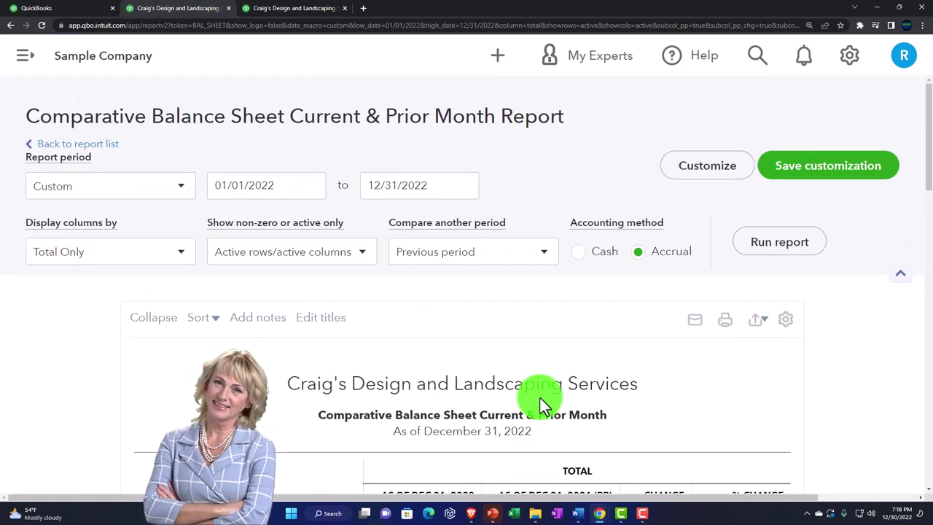
{"action": "left_click", "coordinate": [506, 414]}
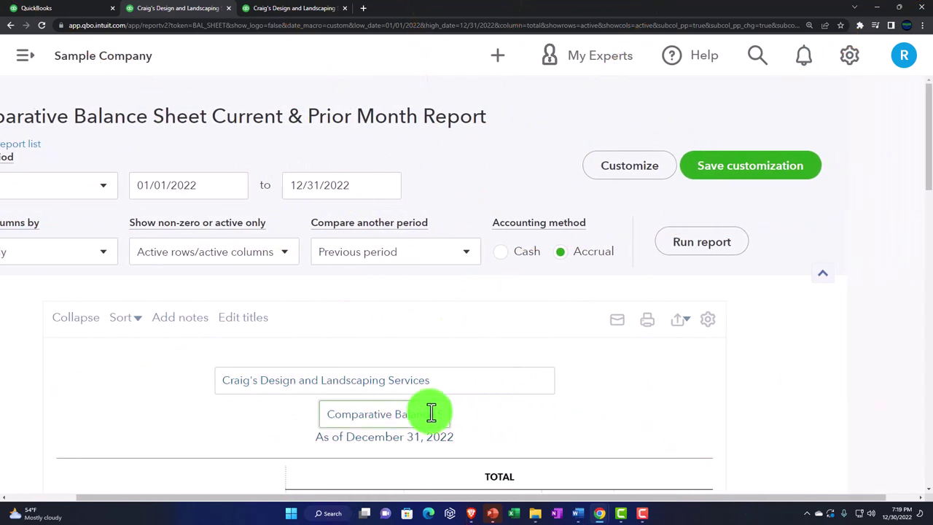
{"action": "key", "text": "Right"}
{"action": "key", "text": "Right"}
{"action": "key", "text": "Right"}
{"action": "key", "text": "Right"}
{"action": "key", "text": "Right"}
{"action": "key", "text": "Right"}
{"action": "key", "text": "Right"}
{"action": "key", "text": "Right"}
{"action": "key", "text": "Right"}
{"action": "key", "text": "Right"}
{"action": "key", "text": "Right"}
{"action": "key", "text": "Right"}
{"action": "key", "text": "Right"}
{"action": "key", "text": "Right"}
{"action": "key", "text": "Right"}
{"action": "key", "text": "Right"}
{"action": "key", "text": "Right"}
{"action": "key", "text": "Right"}
{"action": "key", "text": "Right"}
{"action": "key", "text": "Right"}
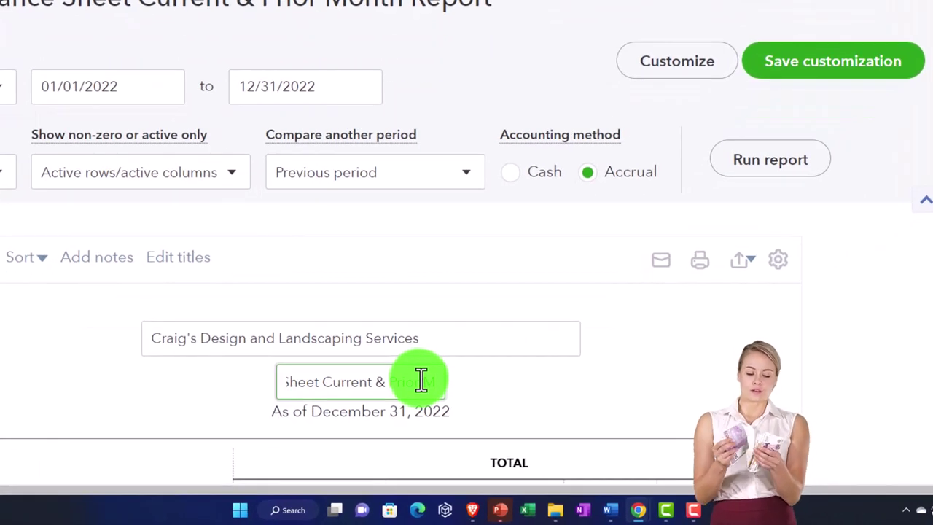
{"action": "key", "text": "Left"}
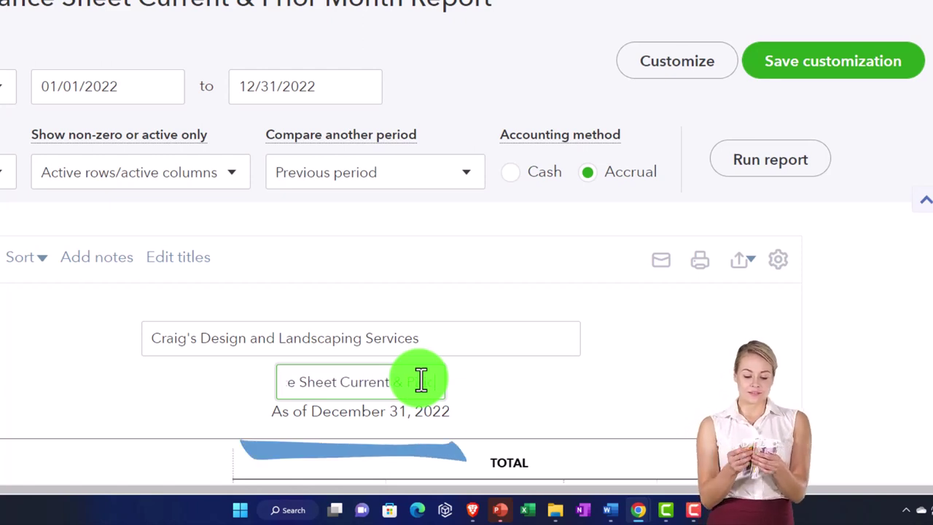
{"action": "key", "text": "Left"}
{"action": "key", "text": "Left"}
{"action": "key", "text": "Left"}
{"action": "key", "text": "Right"}
{"action": "key", "text": "Right"}
{"action": "key", "text": "Right"}
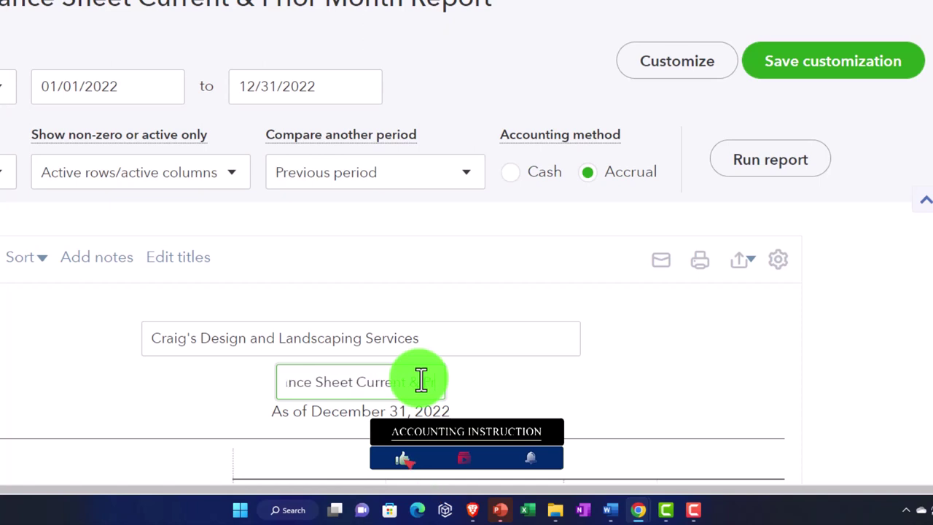
{"action": "key", "text": "Right"}
{"action": "key", "text": "Right"}
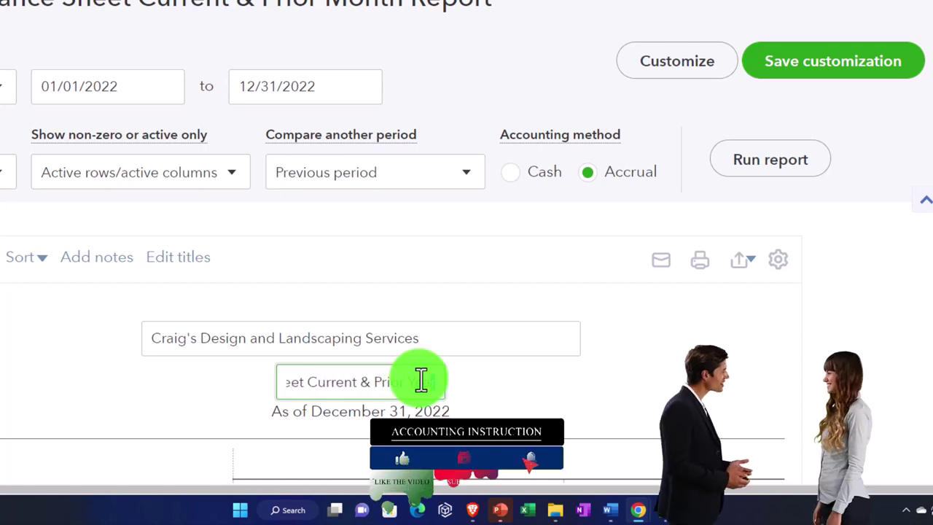
Copy the full title text Comparative Balance Sheet Current & Prior Year from the report header
{"action": "key", "text": "shift+Left"}
{"action": "key", "text": "shift+Left"}
{"action": "key", "text": "shift+Left"}
{"action": "key", "text": "shift+Left"}
{"action": "key", "text": "shift+Left"}
{"action": "key", "text": "shift+Left"}
{"action": "key", "text": "shift+Left"}
{"action": "key", "text": "shift+Left"}
{"action": "key", "text": "shift+Left"}
{"action": "key", "text": "shift+Left"}
{"action": "key", "text": "shift+Left"}
{"action": "key", "text": "shift+Left"}
{"action": "key", "text": "shift+Left"}
{"action": "key", "text": "shift+Left"}
{"action": "key", "text": "shift+Left"}
{"action": "key", "text": "shift+Left"}
{"action": "key", "text": "shift+Home"}
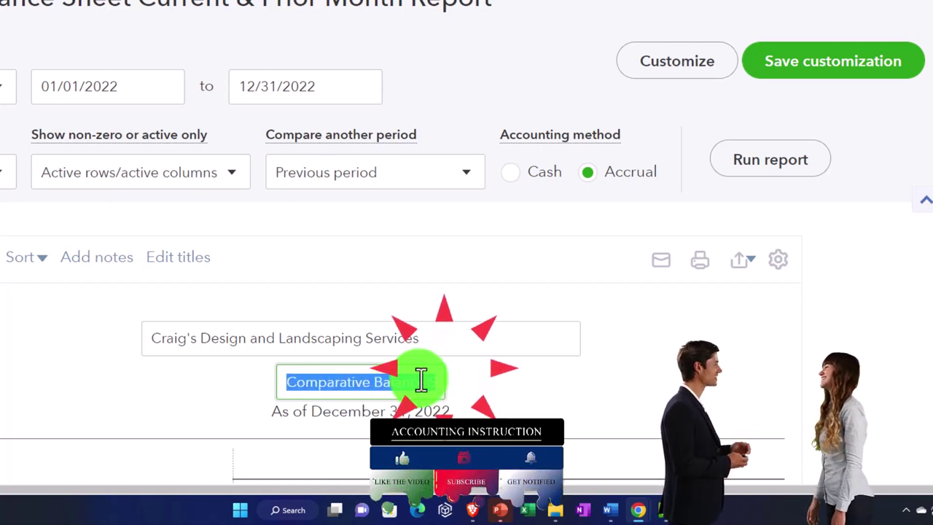
{"action": "left_click", "coordinate": [882, 329]}
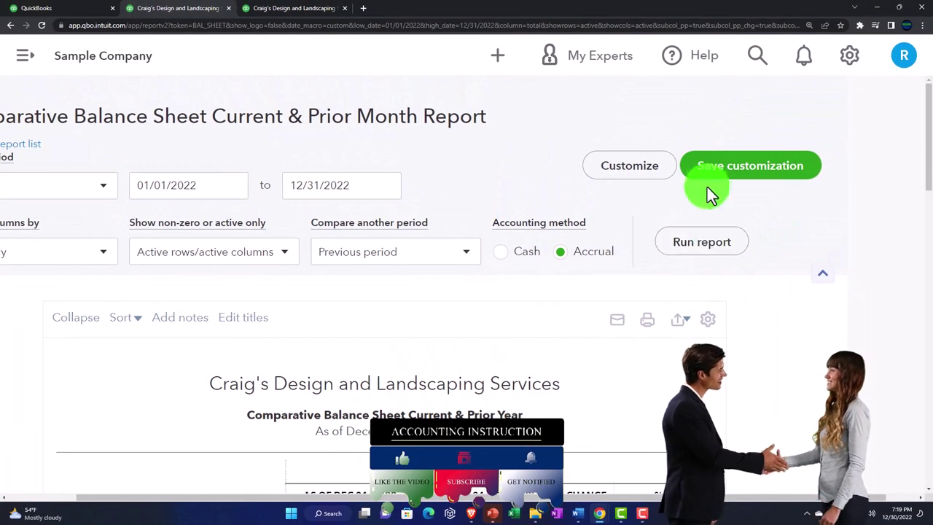
Save the customization to the Month End Reports group under the name 4. Comparative Balance Sheet Current & Prior Year
{"action": "left_click", "coordinate": [707, 175]}
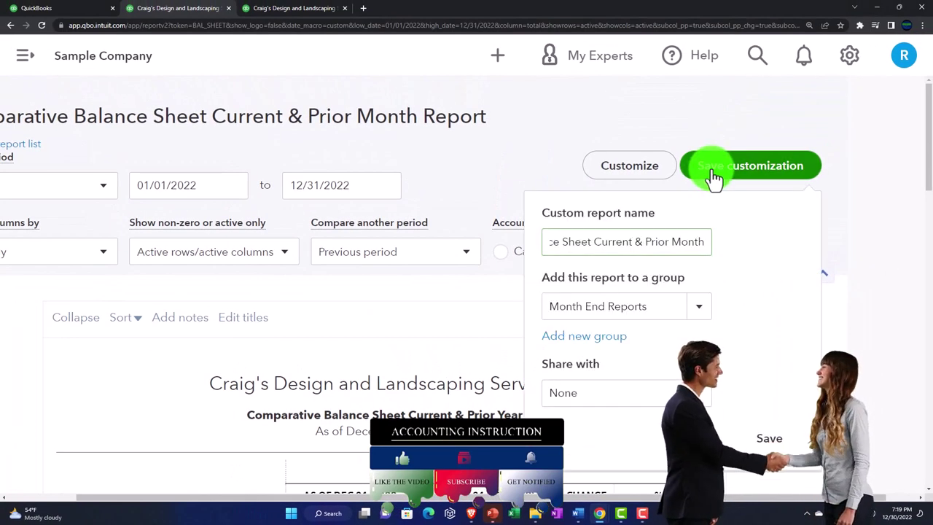
{"action": "left_click", "coordinate": [695, 251]}
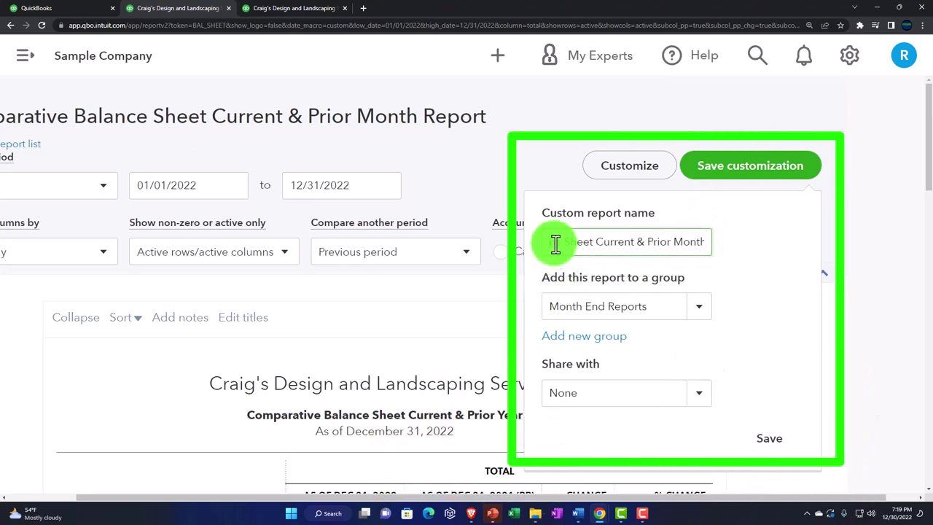
{"action": "key", "text": "Home"}
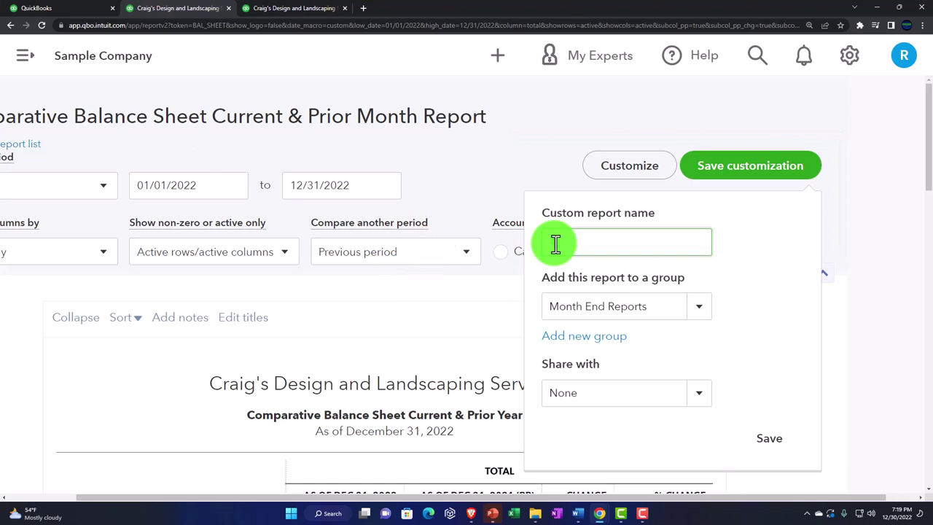
{"action": "left_click", "coordinate": [769, 437]}
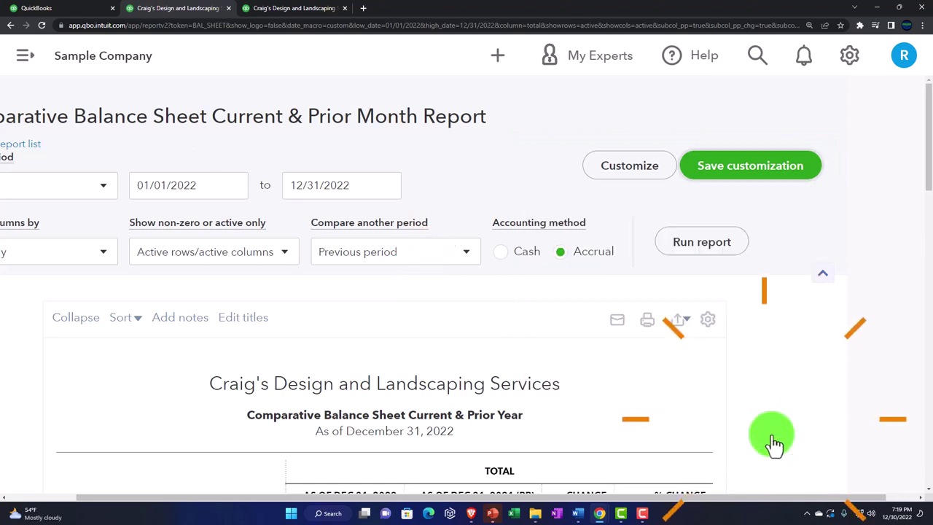
Reload the custom reports list and check the reports saved in the Month End Reports group
{"action": "scroll", "coordinate": [655, 397], "scroll_direction": "down", "scroll_amount": 3}
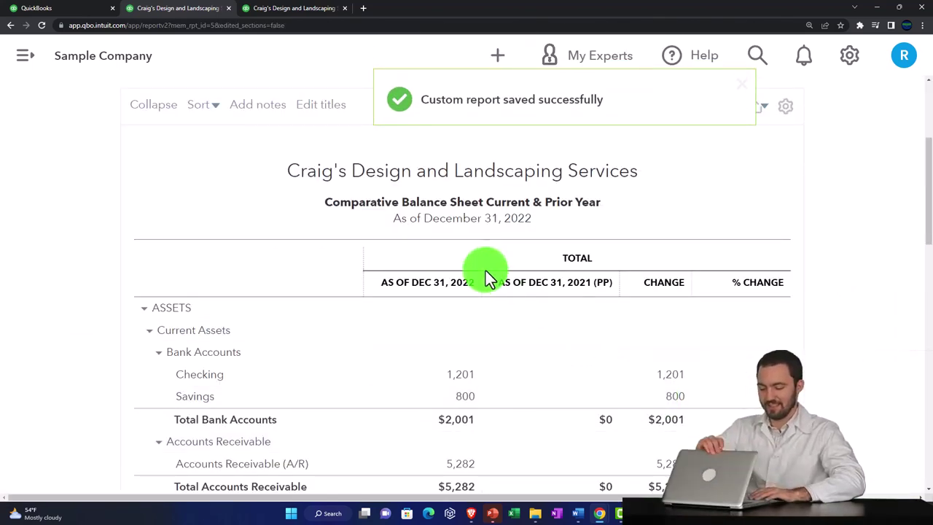
{"action": "left_click", "coordinate": [70, 9]}
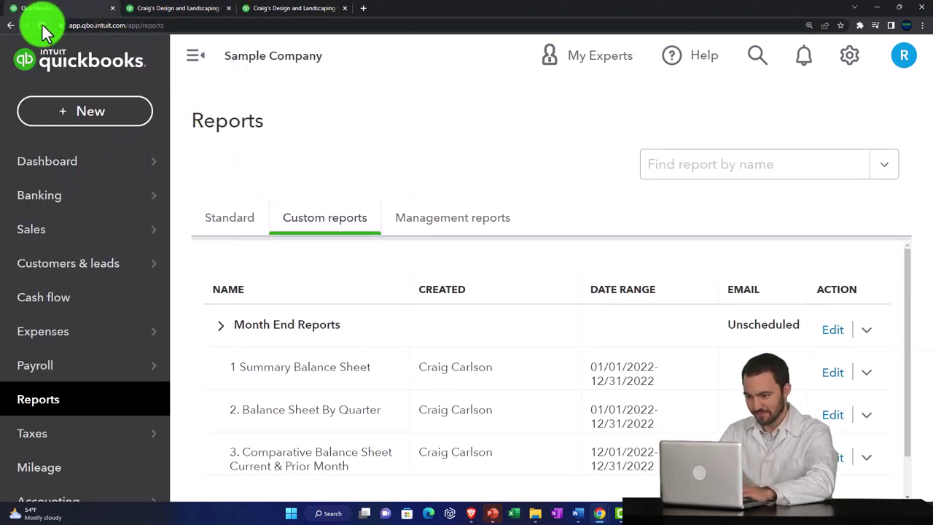
{"action": "left_click", "coordinate": [41, 25]}
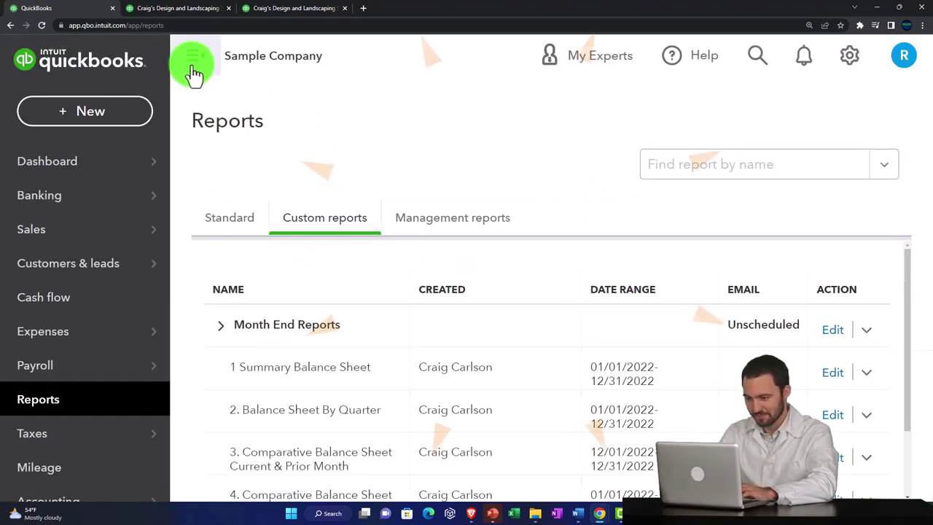
{"action": "scroll", "coordinate": [213, 300], "scroll_direction": "down", "scroll_amount": 1}
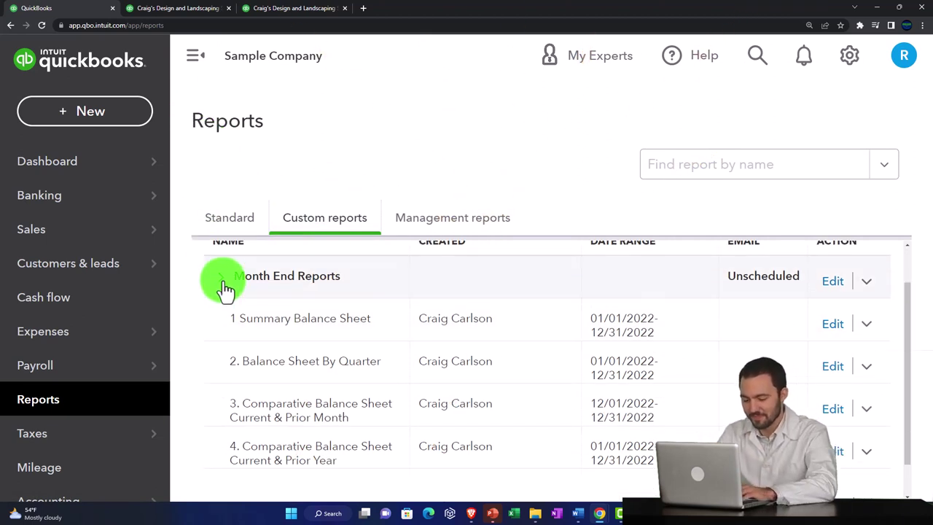
{"action": "left_click", "coordinate": [221, 276]}
{"action": "left_click", "coordinate": [223, 328]}
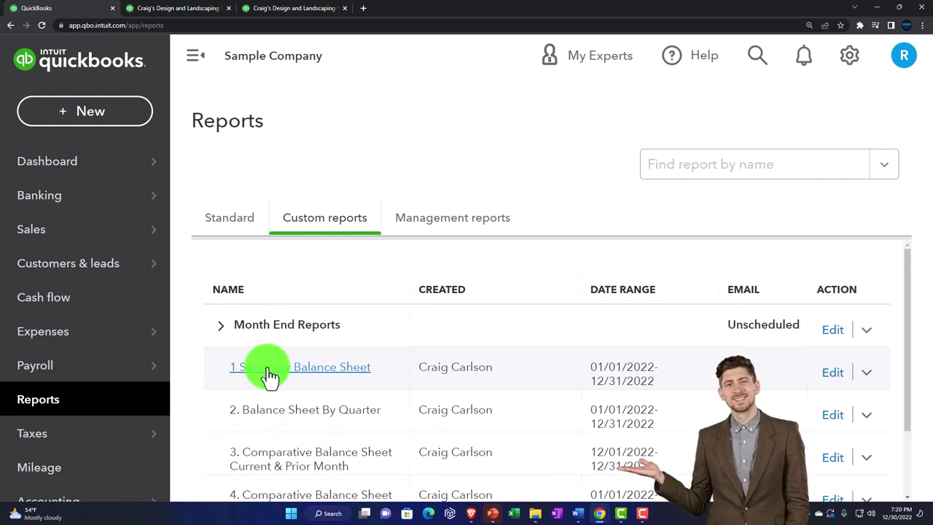
{"action": "left_click", "coordinate": [269, 373]}
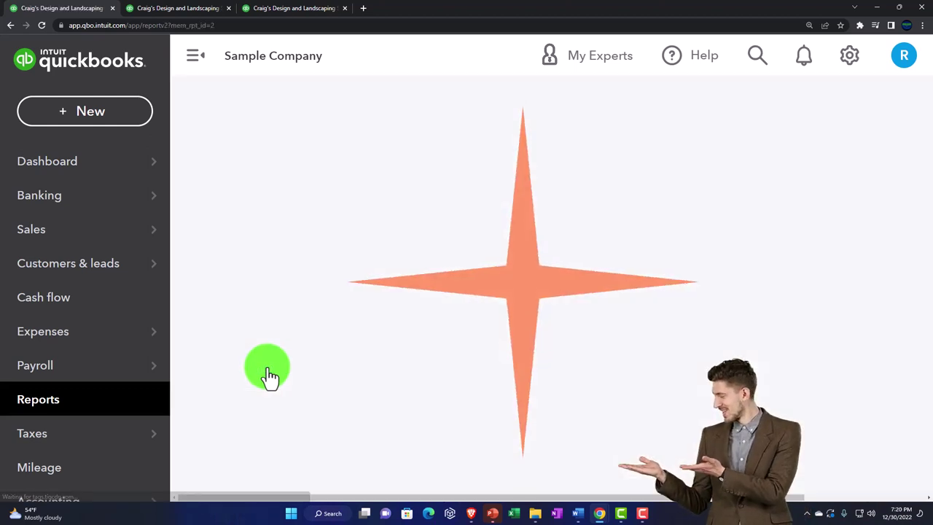
{"action": "left_click", "coordinate": [10, 25]}
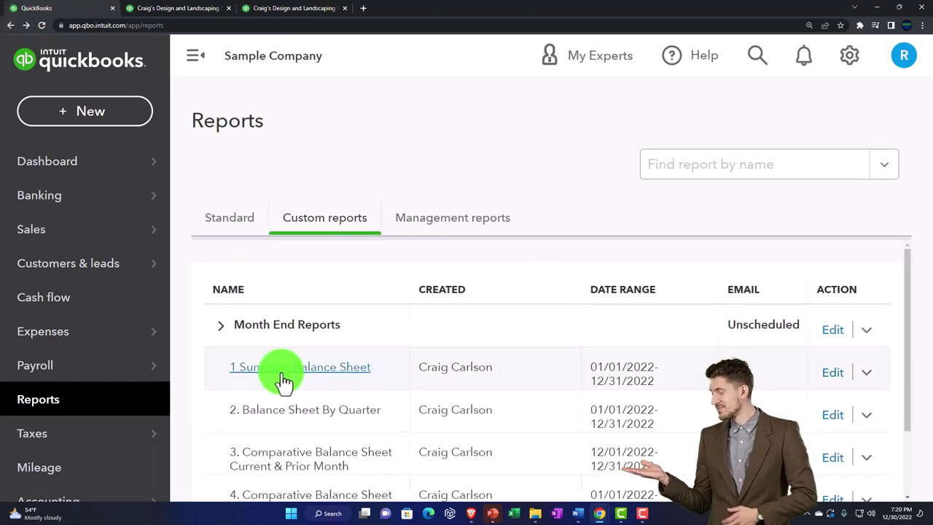
{"action": "right_click", "coordinate": [282, 378]}
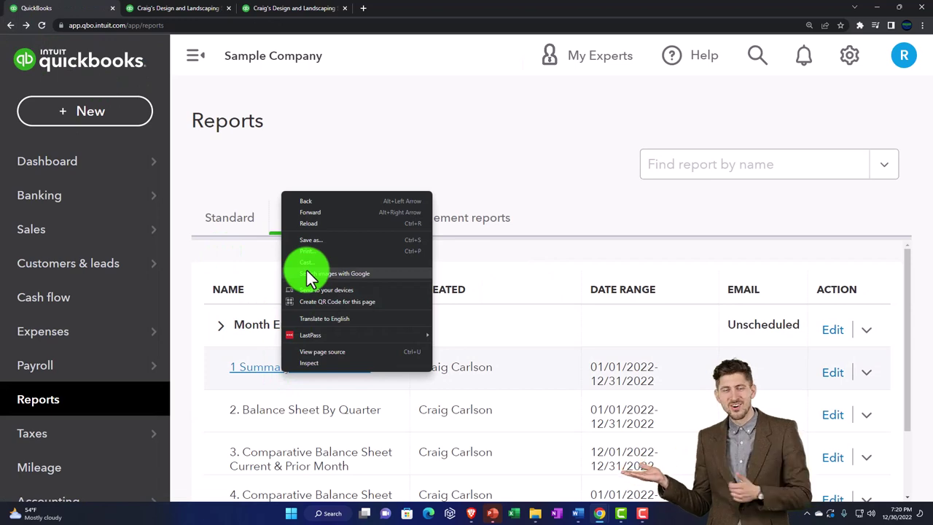
{"action": "left_click", "coordinate": [212, 381]}
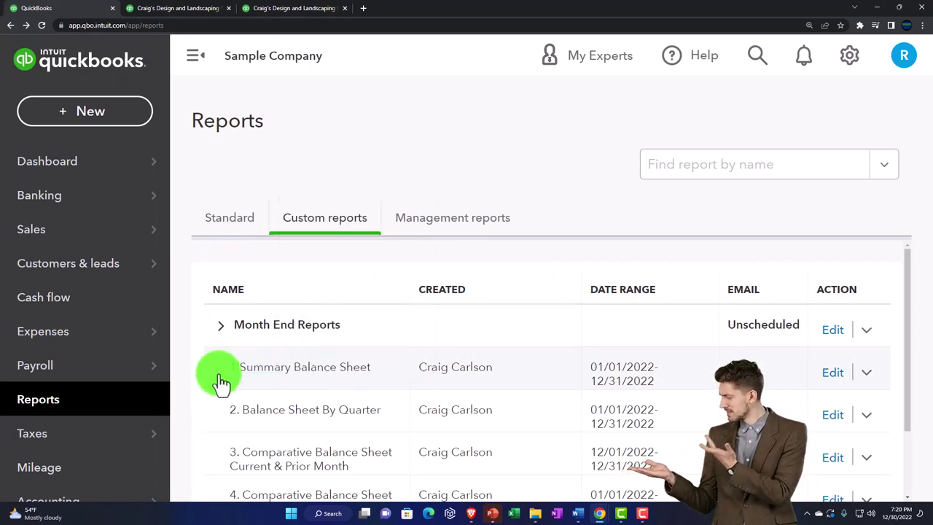
{"action": "right_click", "coordinate": [254, 374]}
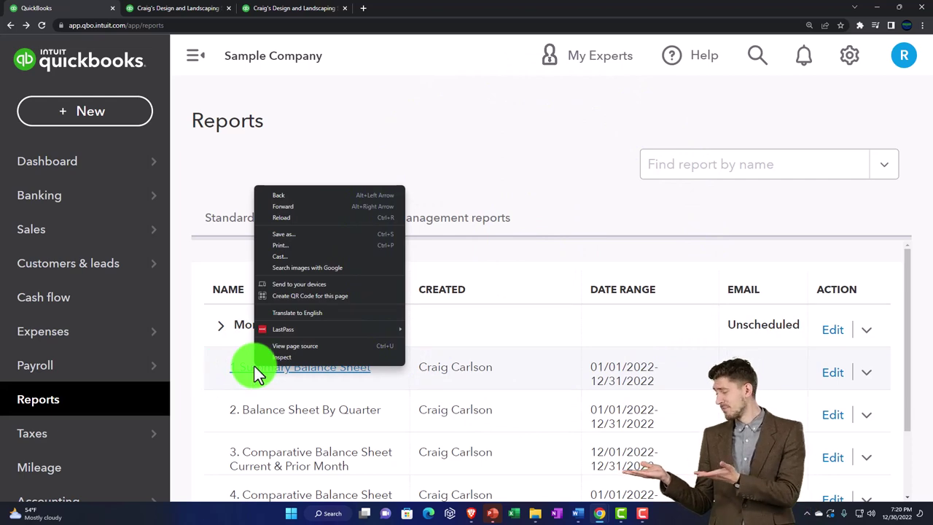
{"action": "left_click", "coordinate": [206, 378]}
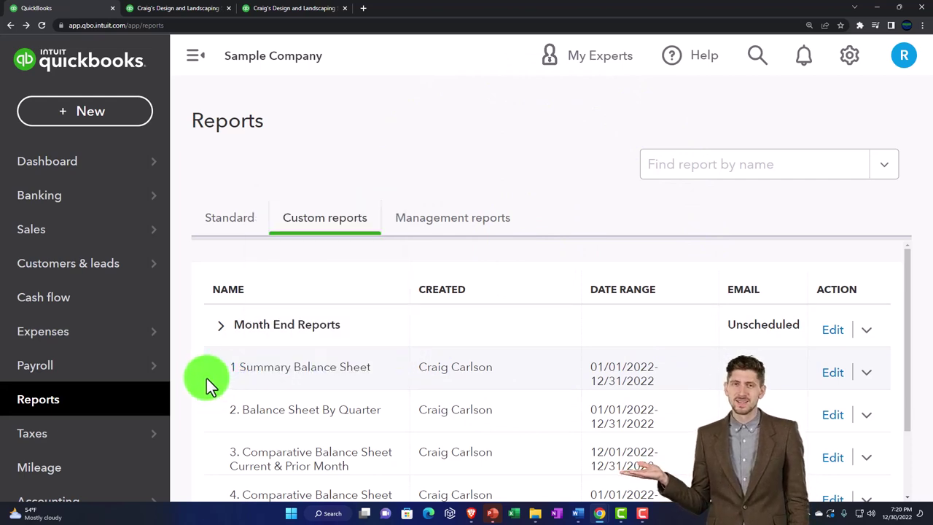
{"action": "right_click", "coordinate": [290, 372]}
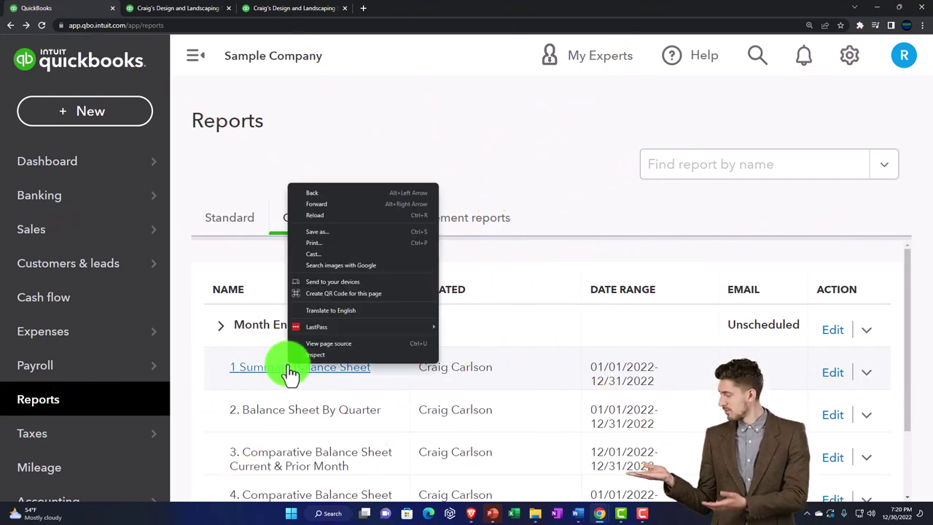
Open the saved 1 Summary Balance Sheet report and collapse the navigation menu
{"action": "left_click", "coordinate": [271, 366]}
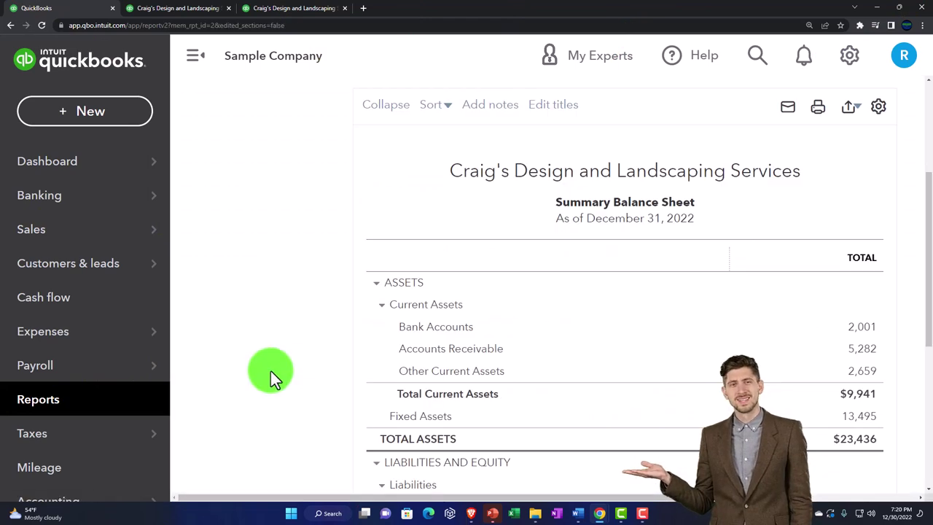
{"action": "left_click", "coordinate": [192, 56]}
{"action": "scroll", "coordinate": [219, 256], "scroll_direction": "up", "scroll_amount": 3}
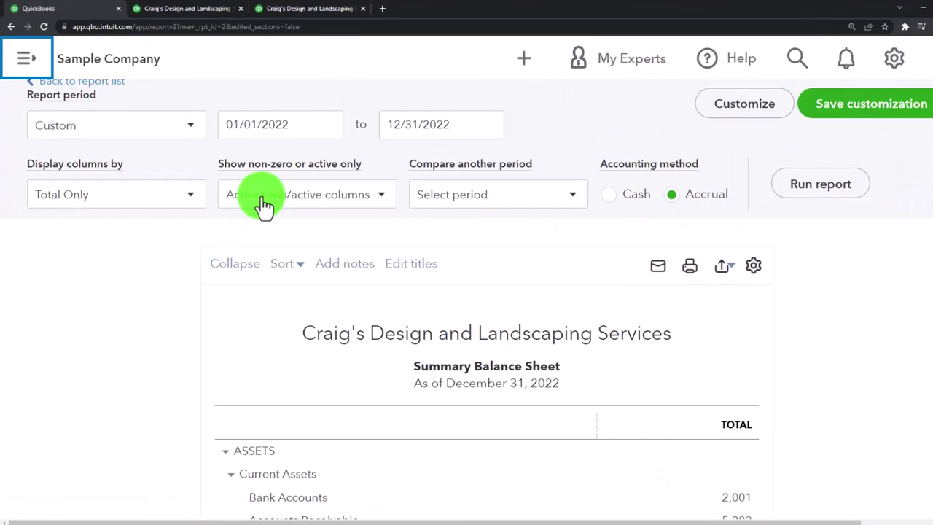
Start a PDF export of the Summary Balance Sheet report and look through its preview
{"action": "left_click", "coordinate": [421, 142]}
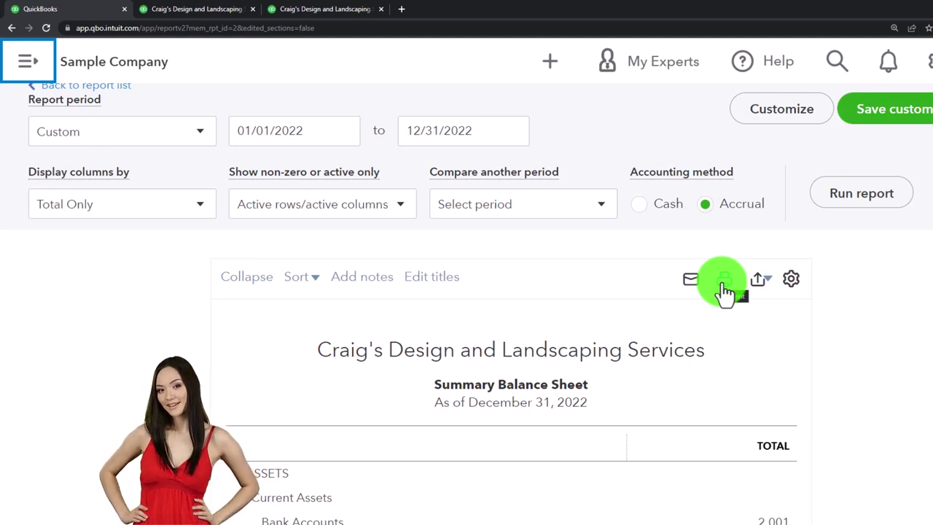
{"action": "left_click", "coordinate": [767, 287]}
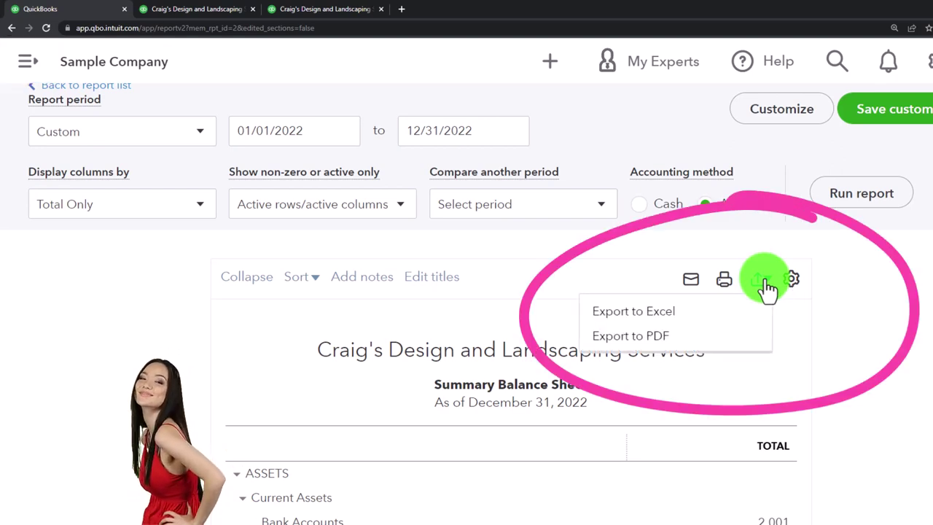
{"action": "left_click", "coordinate": [660, 344]}
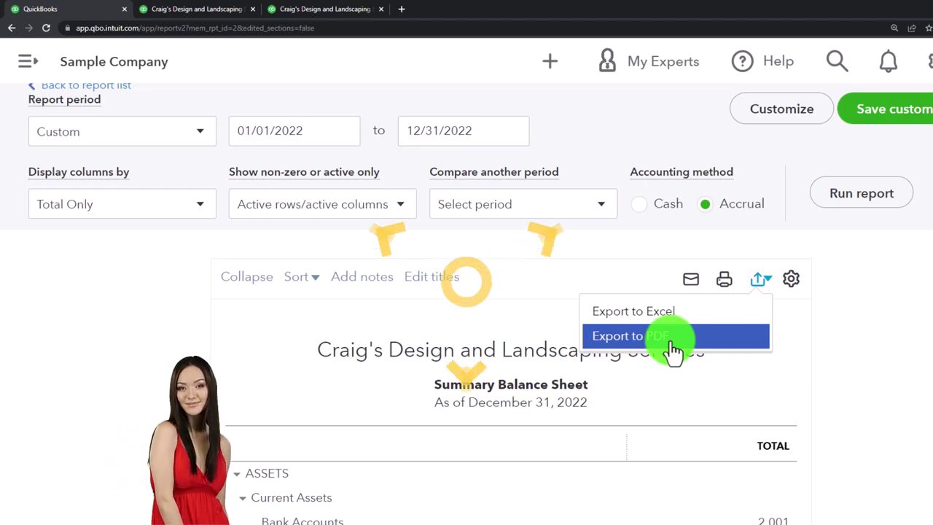
{"action": "left_click", "coordinate": [671, 342]}
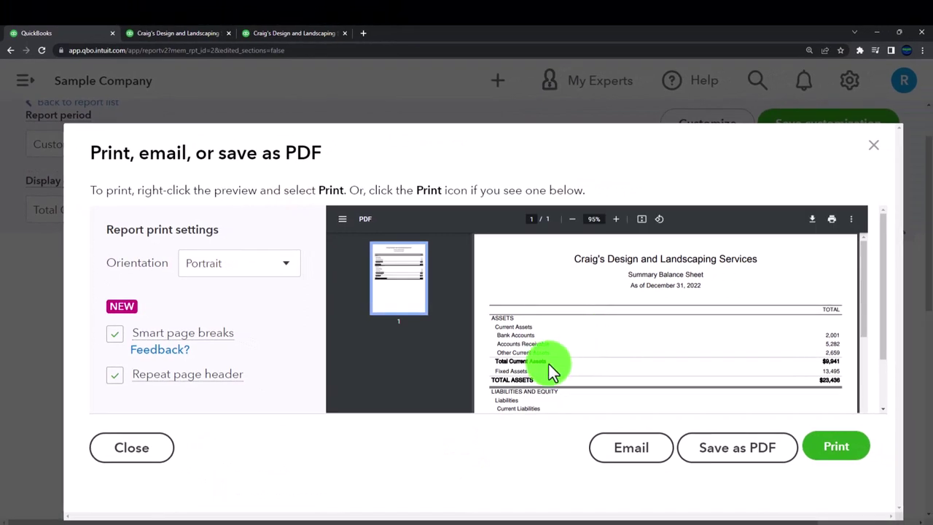
{"action": "scroll", "coordinate": [550, 325], "scroll_direction": "down", "scroll_amount": 5}
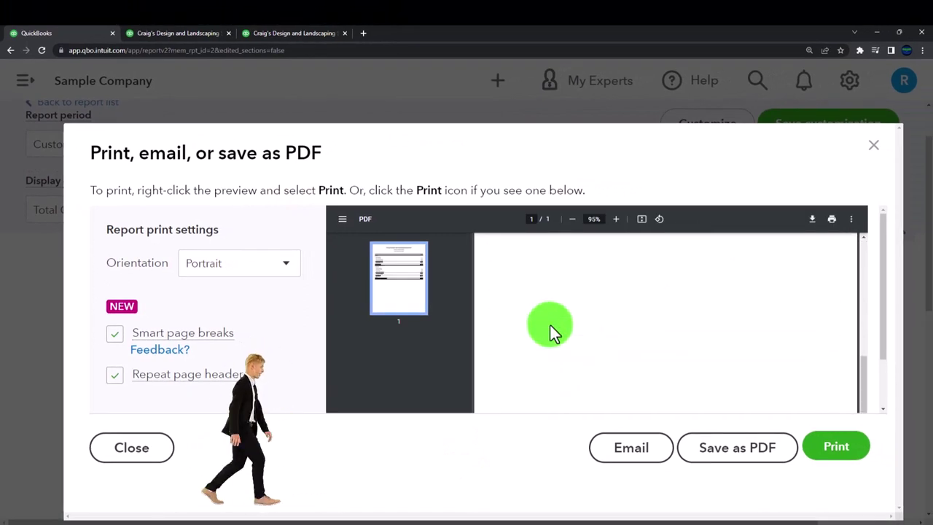
{"action": "scroll", "coordinate": [528, 337], "scroll_direction": "up", "scroll_amount": 5}
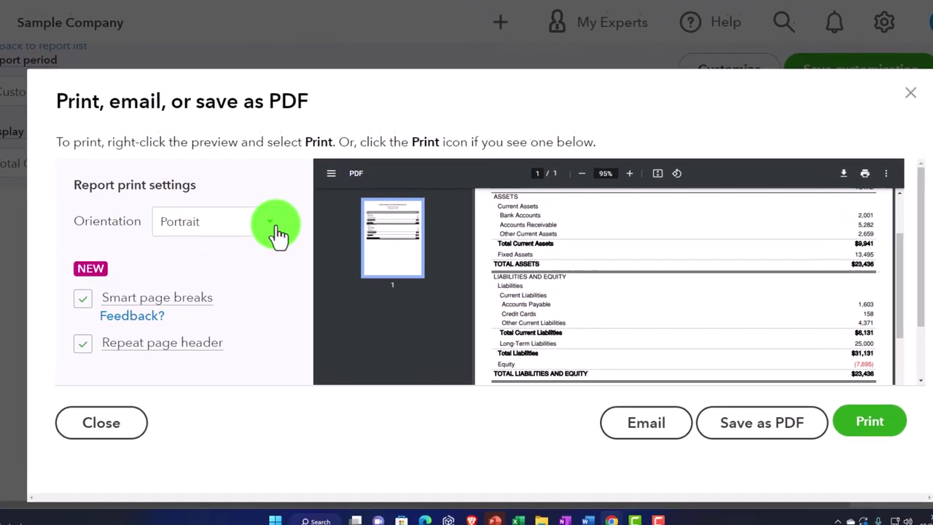
Keep the Portrait orientation, check the previewed page and save the Summary Balance Sheet as a PDF
{"action": "left_click", "coordinate": [291, 271]}
{"action": "left_click", "coordinate": [269, 210]}
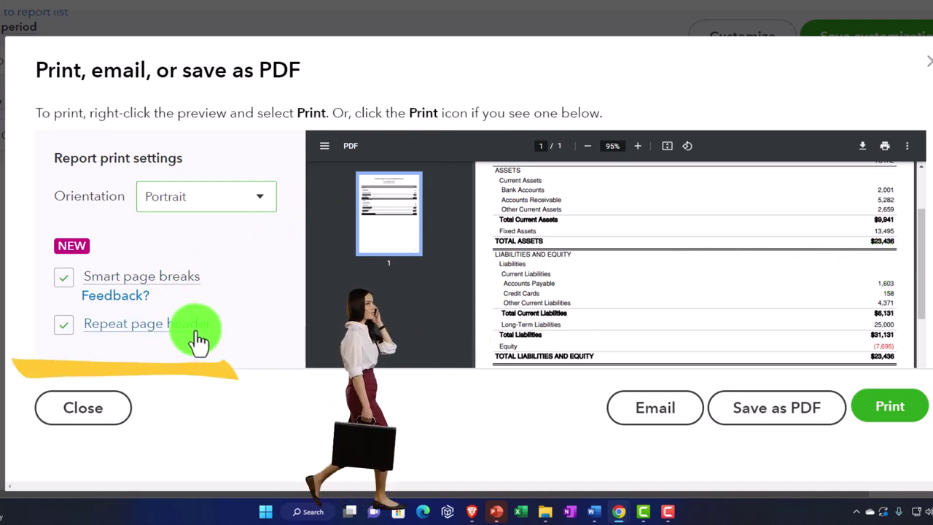
{"action": "scroll", "coordinate": [582, 291], "scroll_direction": "up", "scroll_amount": 3}
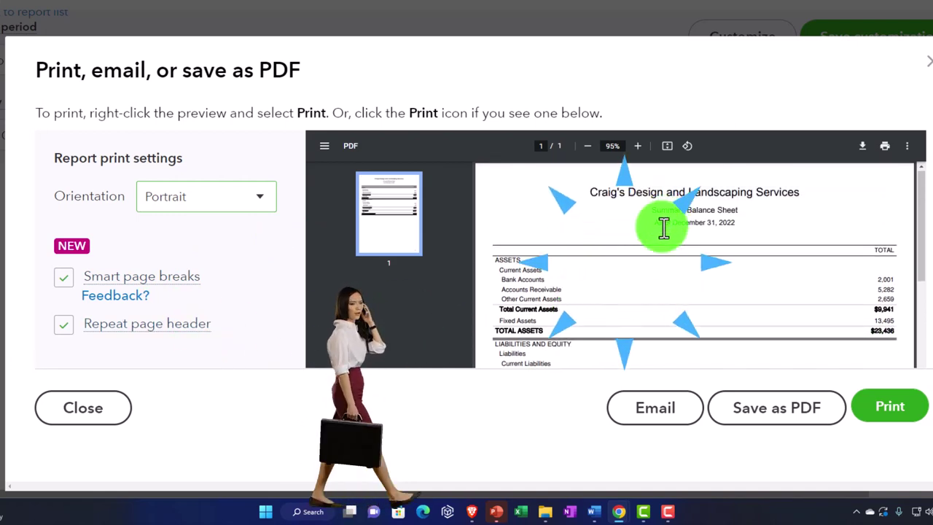
{"action": "scroll", "coordinate": [656, 248], "scroll_direction": "down", "scroll_amount": 10}
{"action": "scroll", "coordinate": [649, 285], "scroll_direction": "up", "scroll_amount": 10}
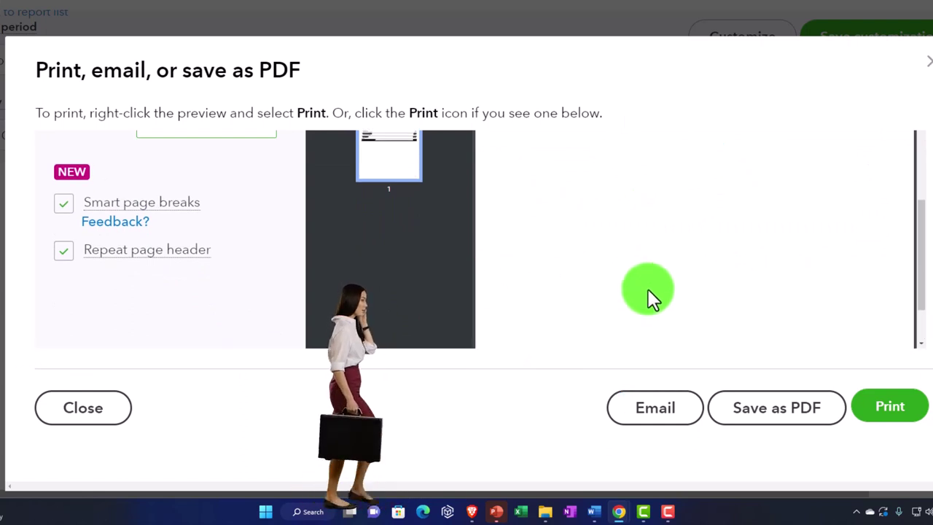
{"action": "left_click", "coordinate": [76, 264]}
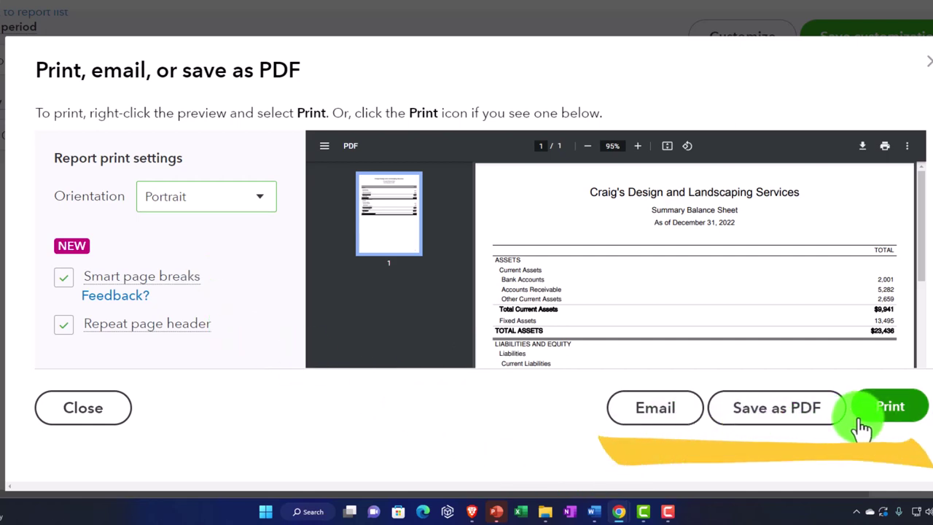
{"action": "left_click", "coordinate": [816, 428]}
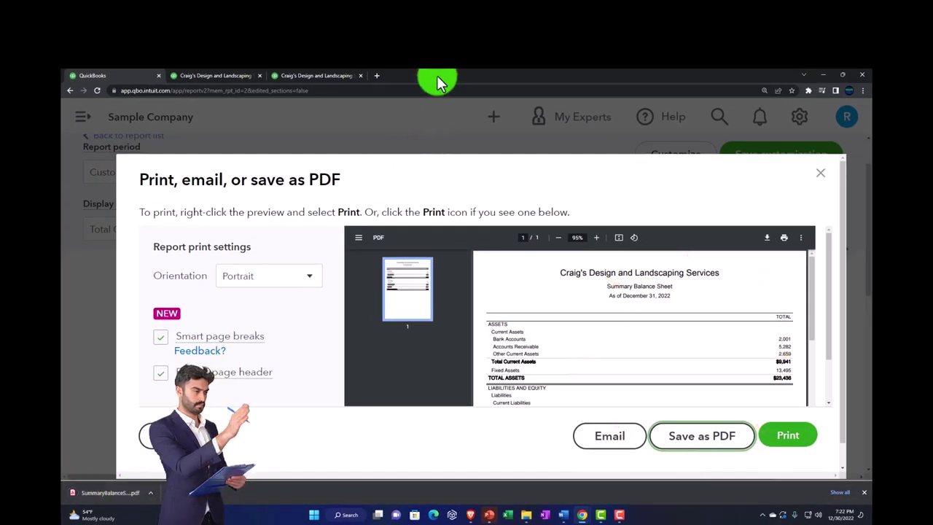
Clear the browser off the desktop and open the Reports folder inside QuickBooks Online 2023 > Test Drive in File Explorer
{"action": "left_click_drag", "start_coordinate": [437, 83], "coordinate": [872, 240]}
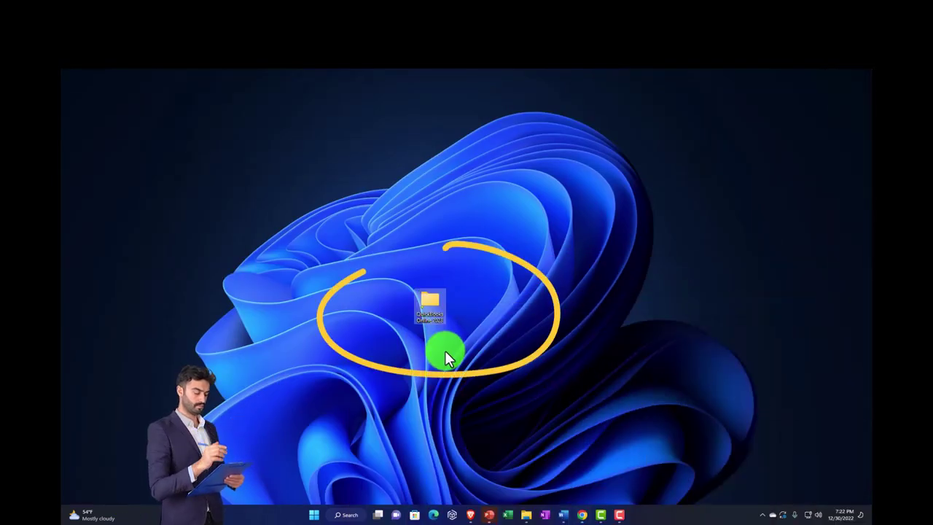
{"action": "double_click", "coordinate": [434, 306]}
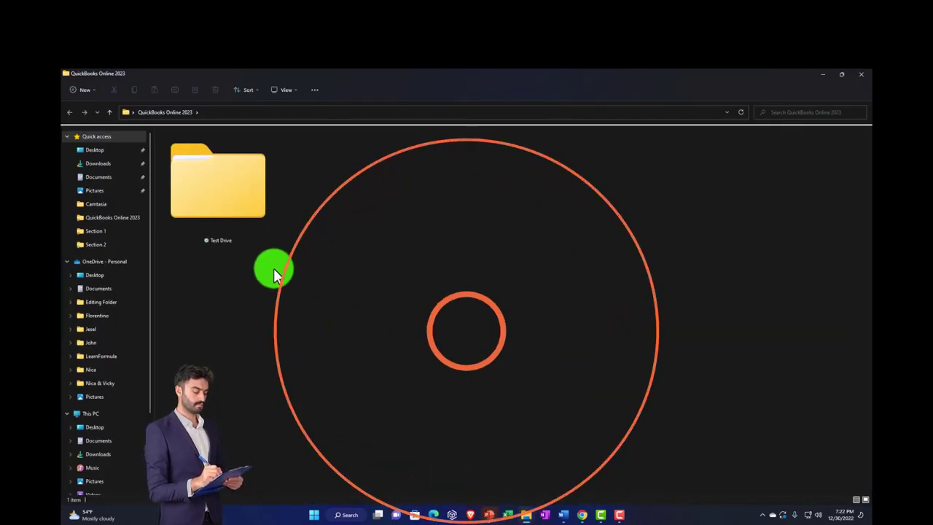
{"action": "left_click", "coordinate": [223, 244]}
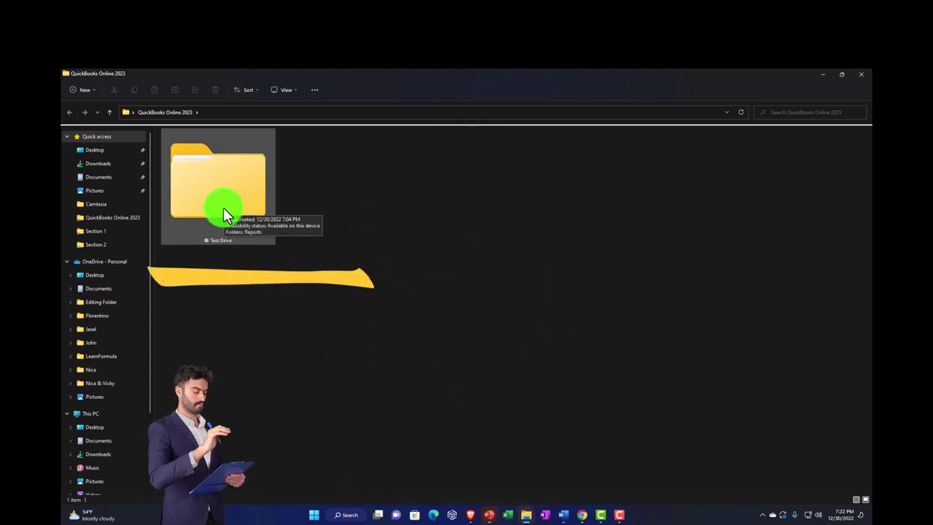
{"action": "double_click", "coordinate": [223, 207]}
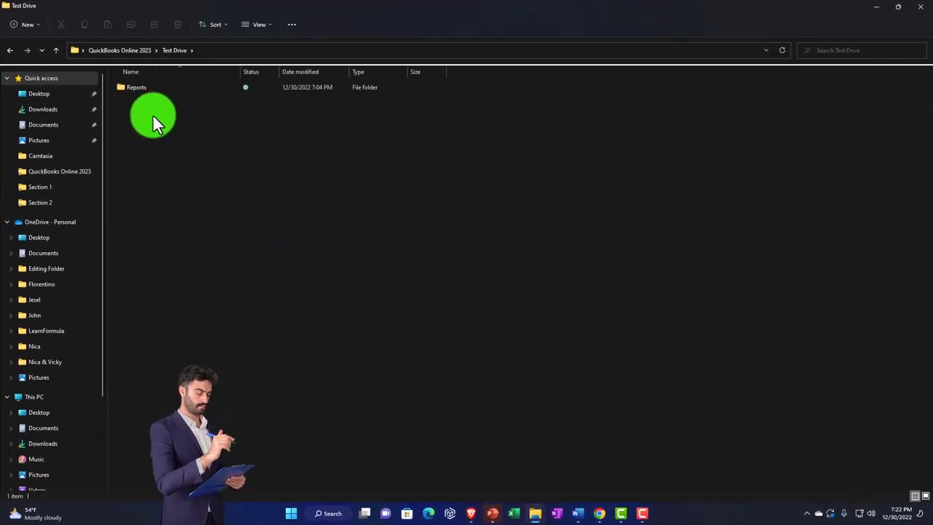
{"action": "left_click", "coordinate": [253, 24]}
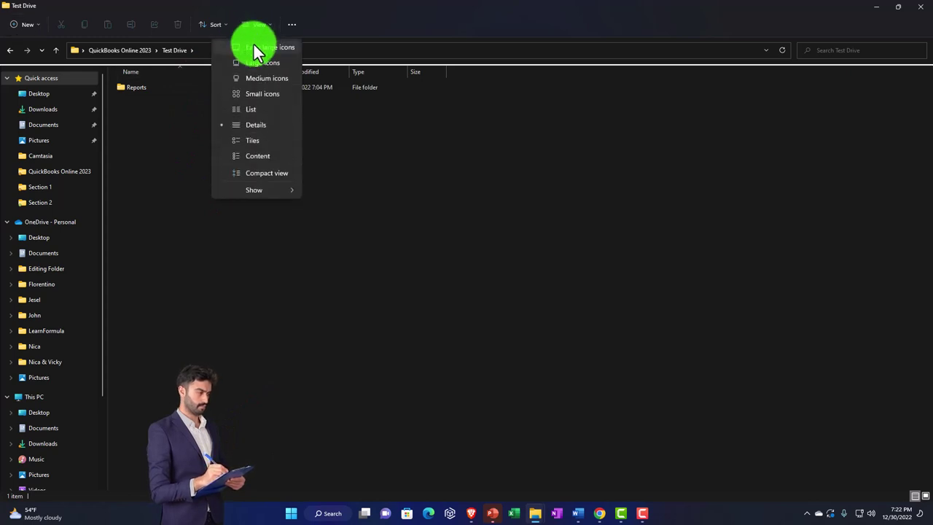
{"action": "left_click", "coordinate": [253, 43]}
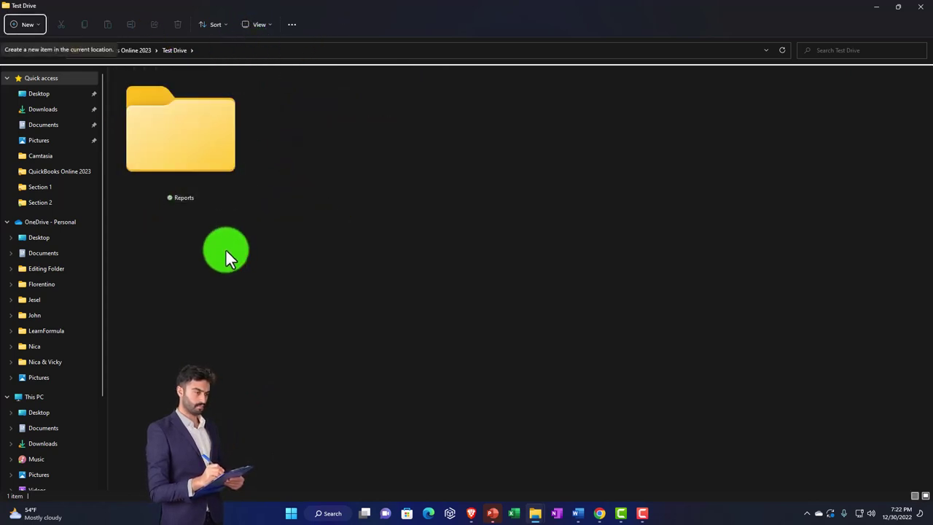
{"action": "double_click", "coordinate": [219, 172]}
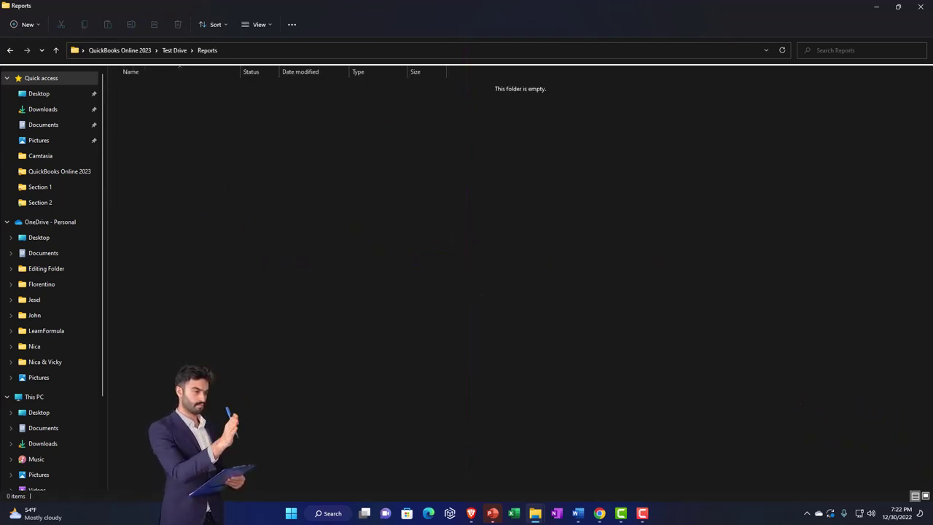
Put the downloaded SummaryBalanceSheet PDF into the Reports folder and show the folder contents as extra large icons
{"action": "left_click_drag", "start_coordinate": [932, 427], "coordinate": [216, 163]}
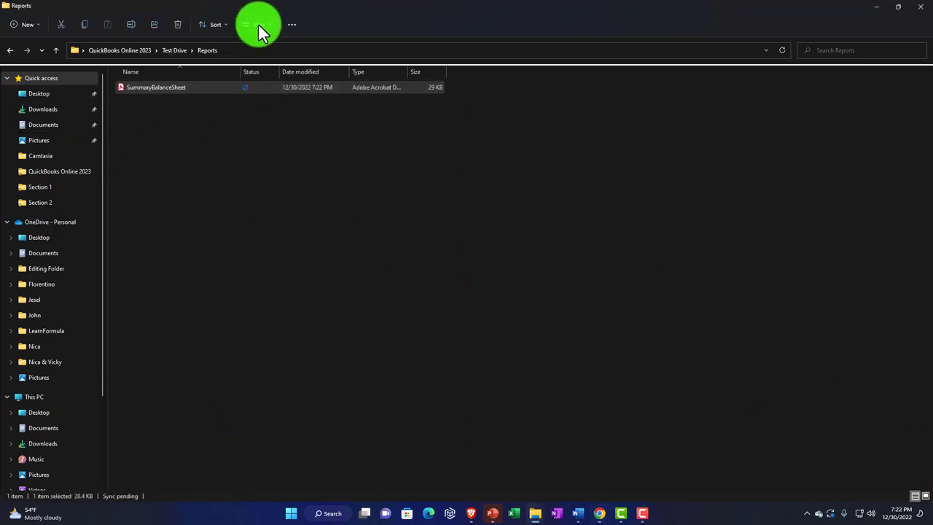
{"action": "left_click", "coordinate": [258, 24]}
{"action": "left_click", "coordinate": [262, 44]}
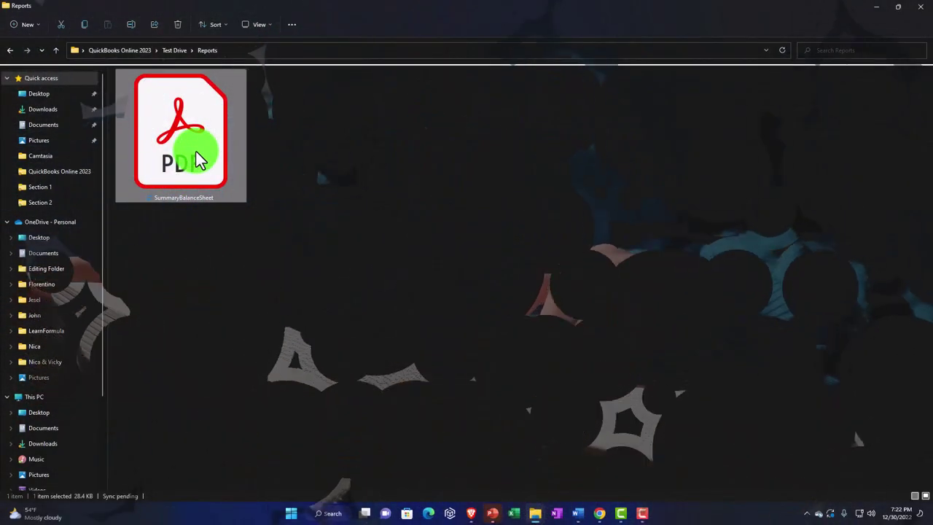
Rename the SummaryBalanceSheet PDF by adding 1 at the start of its file name
{"action": "right_click", "coordinate": [197, 152]}
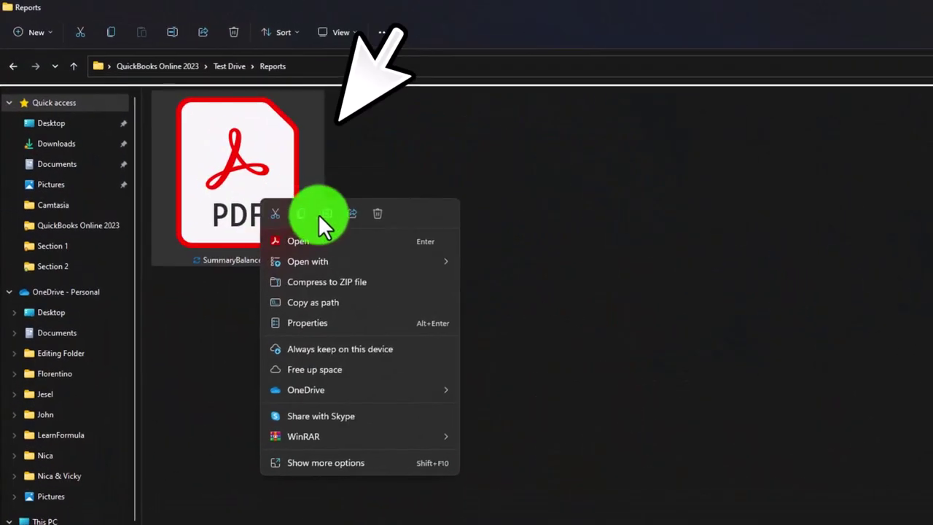
{"action": "left_click", "coordinate": [325, 213]}
{"action": "key", "text": "Home"}
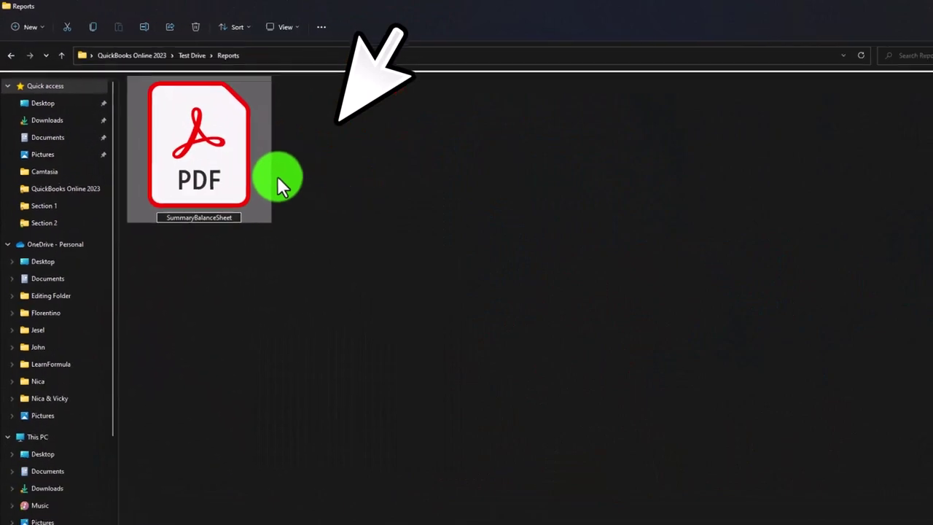
{"action": "type", "text": "1"}
{"action": "left_click", "coordinate": [236, 262]}
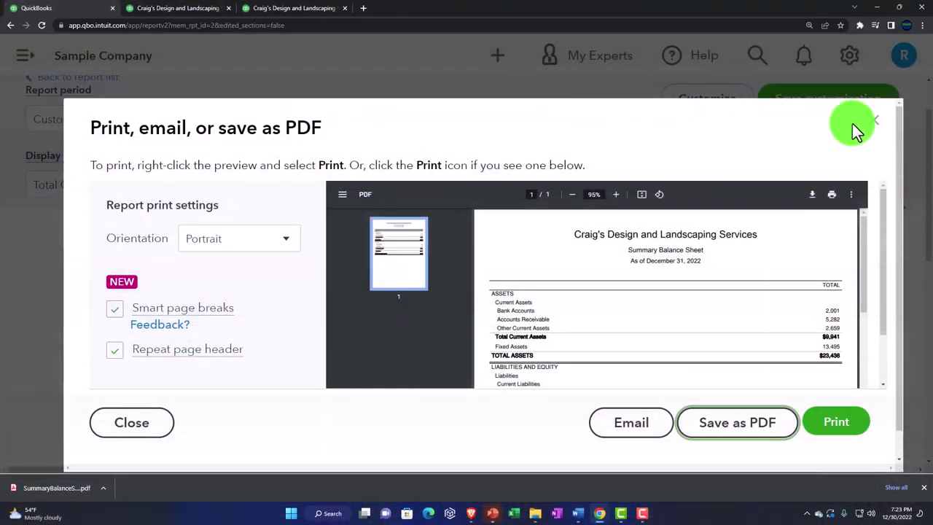
Close the PDF export dialog in QuickBooks, return to the custom reports list and open 2. Balance Sheet By Quarter
{"action": "left_click", "coordinate": [872, 120]}
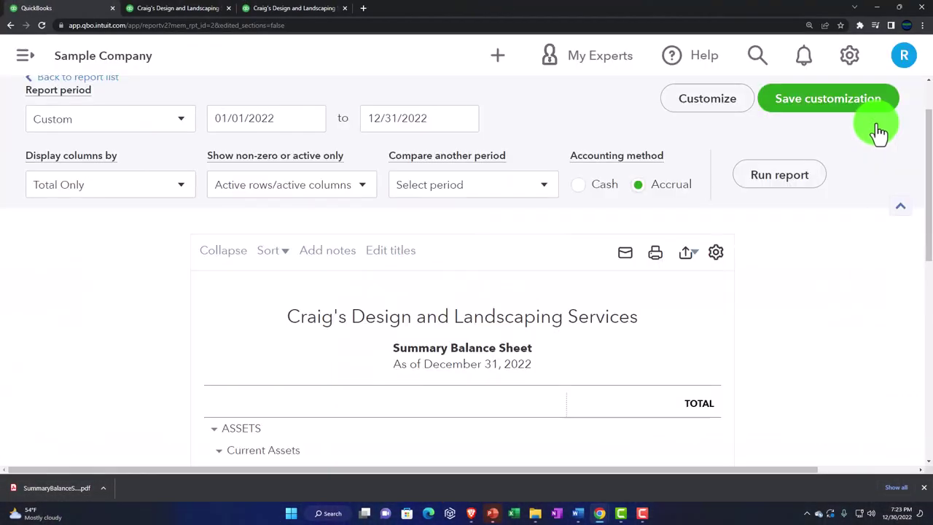
{"action": "left_click", "coordinate": [13, 26]}
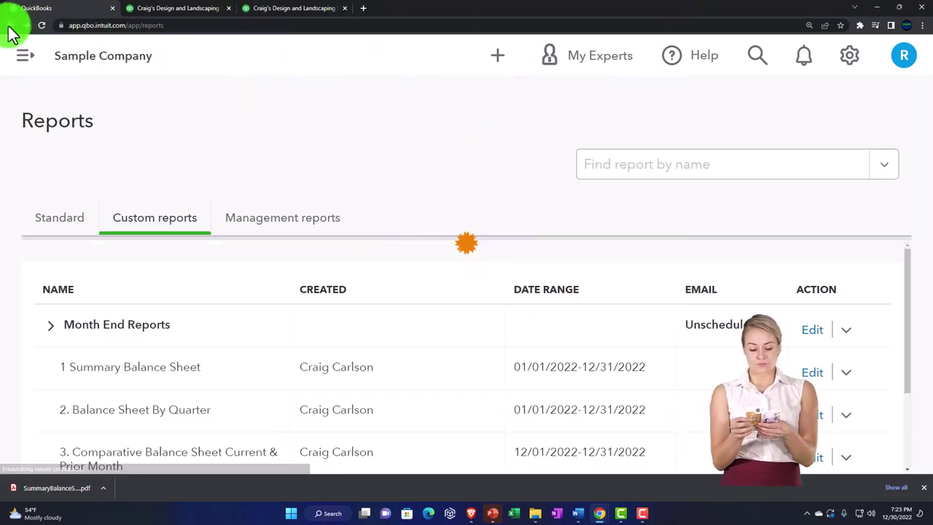
{"action": "scroll", "coordinate": [165, 275], "scroll_direction": "down", "scroll_amount": 2}
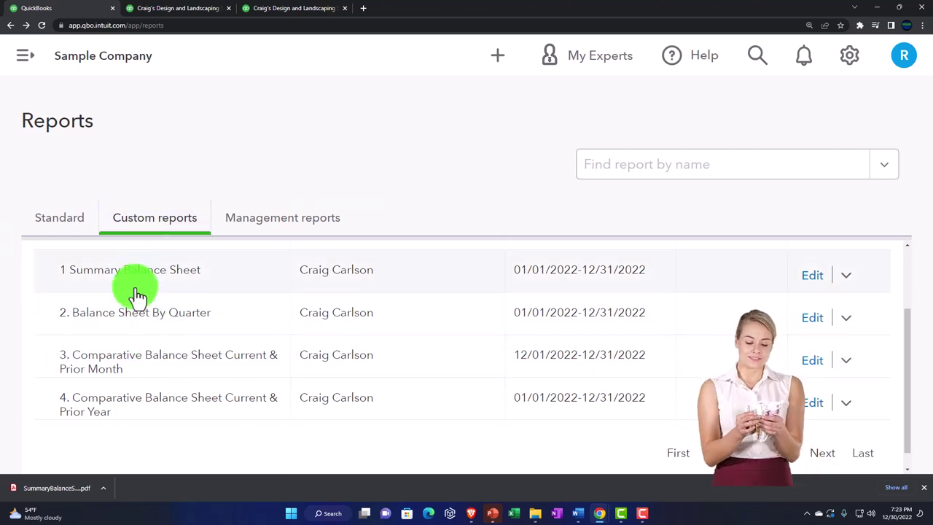
{"action": "scroll", "coordinate": [136, 293], "scroll_direction": "up", "scroll_amount": 2}
{"action": "scroll", "coordinate": [86, 370], "scroll_direction": "down", "scroll_amount": 1}
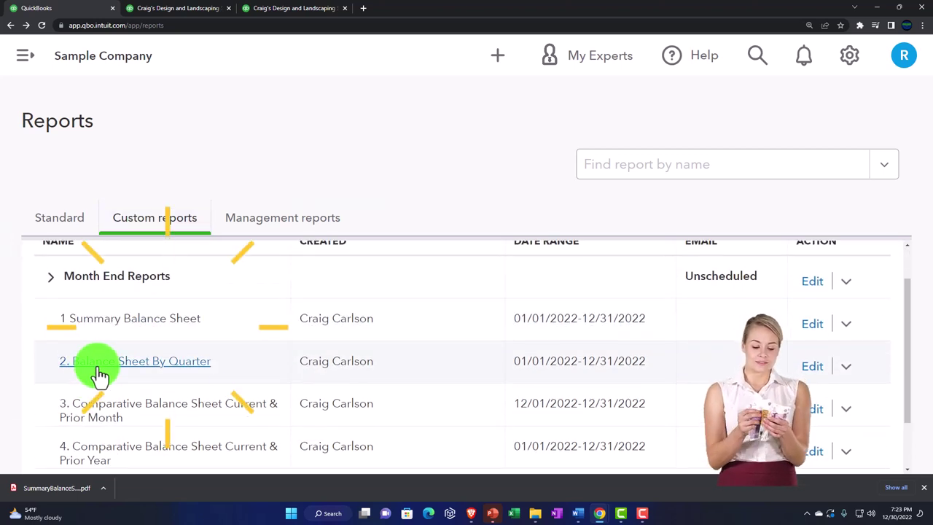
{"action": "left_click", "coordinate": [101, 371]}
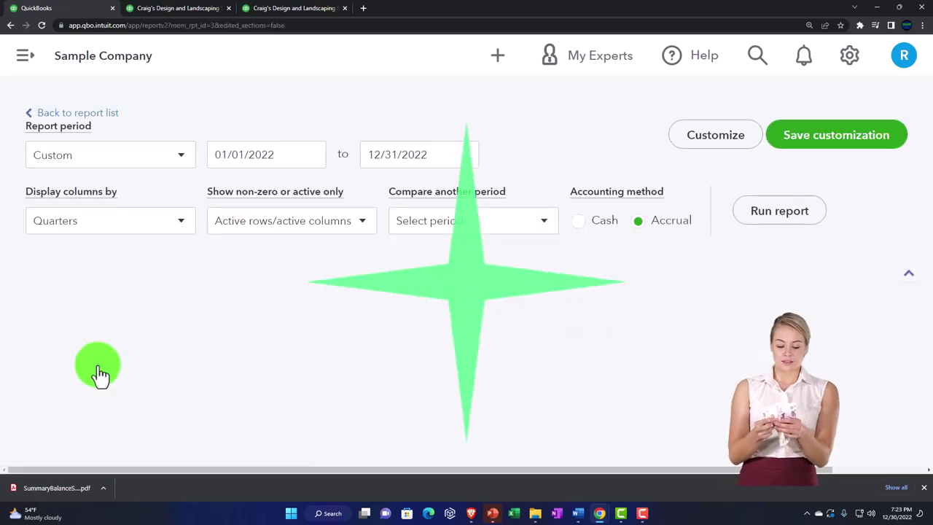
Start a PDF export of the Balance Sheet By Quarter report and review both pages of its preview
{"action": "scroll", "coordinate": [101, 373], "scroll_direction": "down", "scroll_amount": 3}
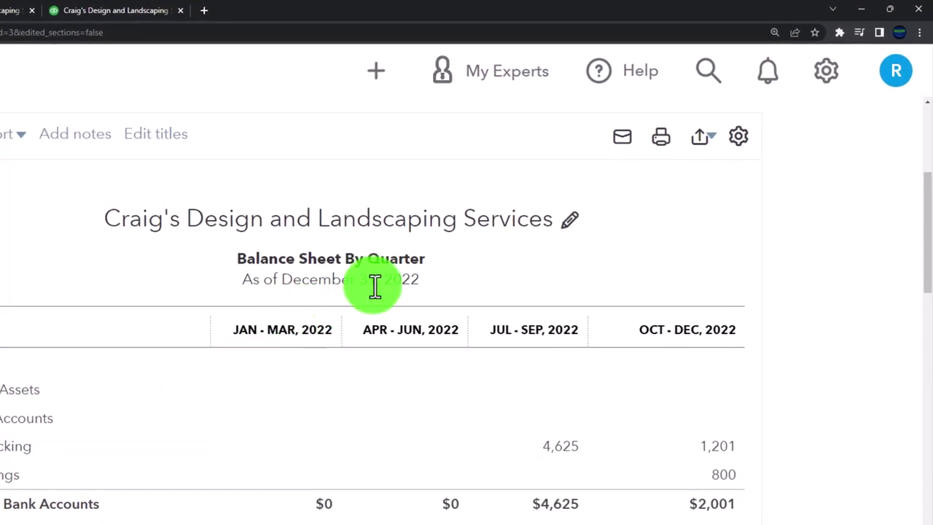
{"action": "left_click", "coordinate": [709, 147]}
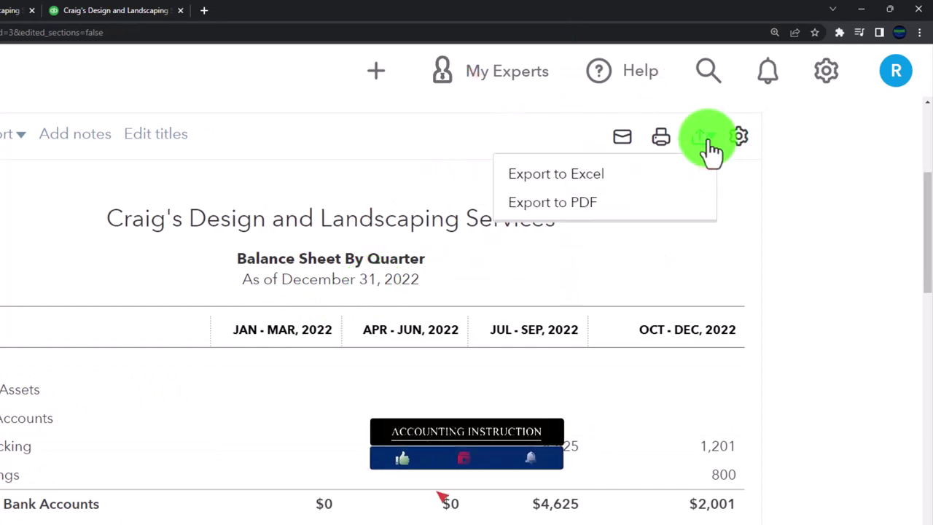
{"action": "left_click", "coordinate": [607, 213]}
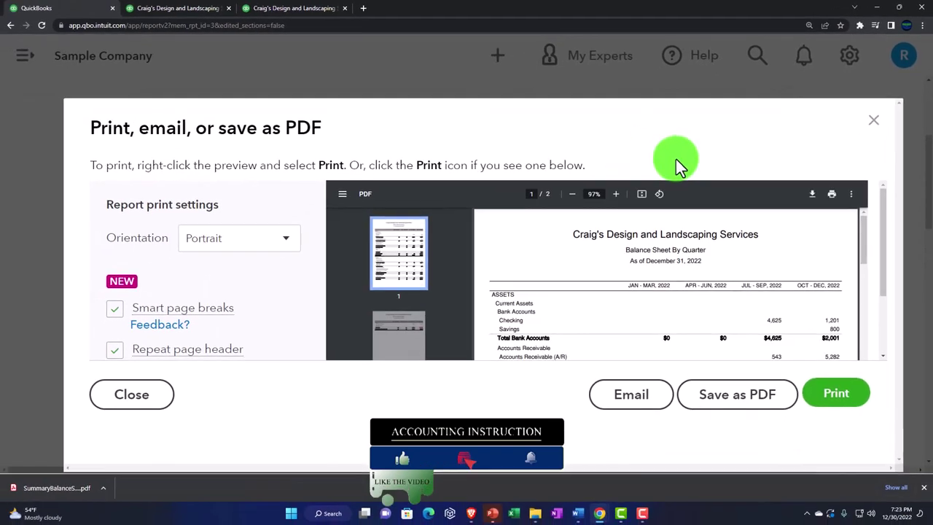
{"action": "scroll", "coordinate": [753, 328], "scroll_direction": "down", "scroll_amount": 5}
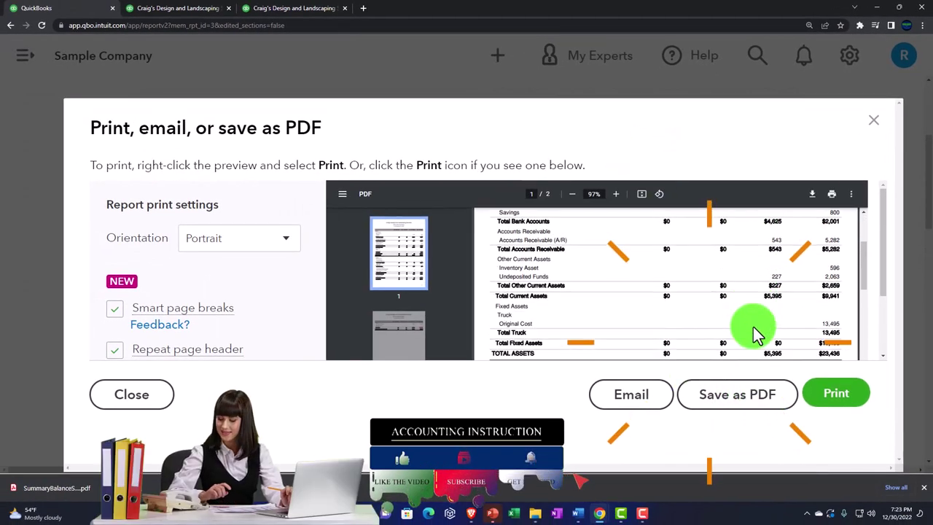
{"action": "scroll", "coordinate": [618, 300], "scroll_direction": "down", "scroll_amount": 6}
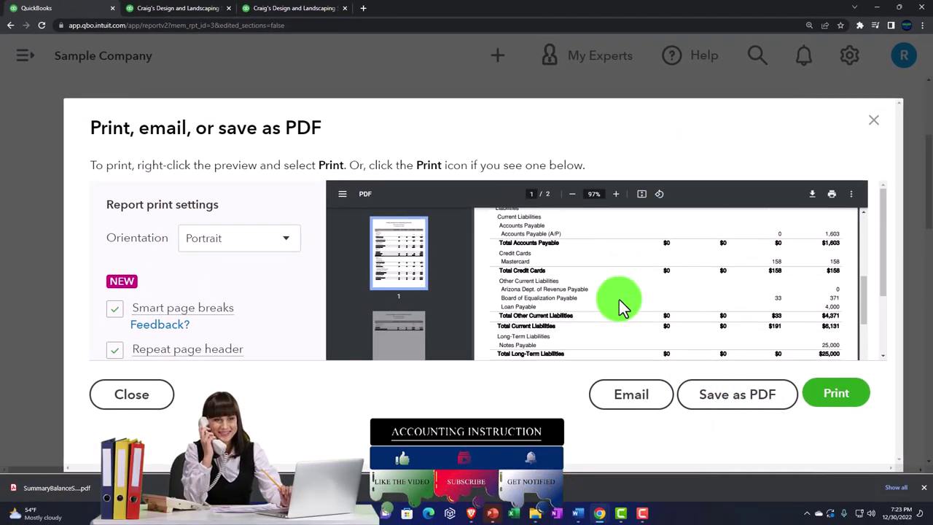
{"action": "scroll", "coordinate": [619, 304], "scroll_direction": "down", "scroll_amount": 1}
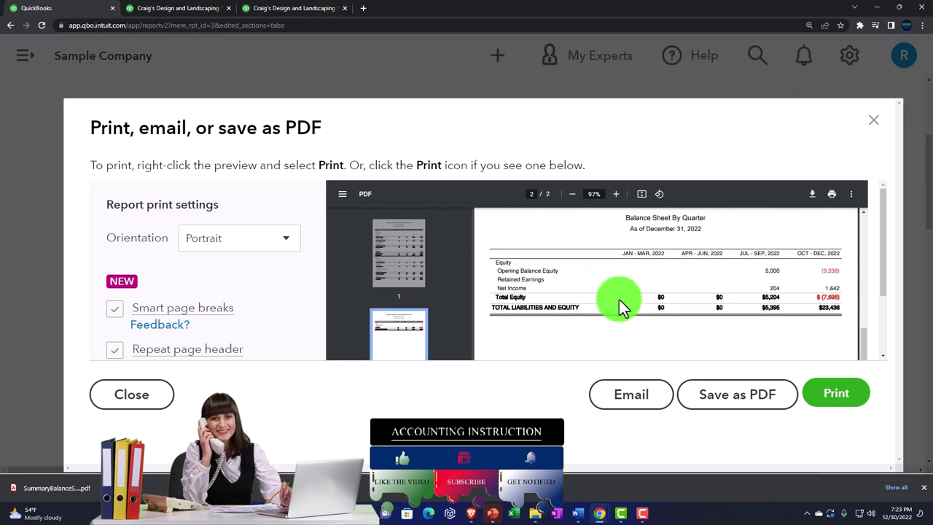
{"action": "scroll", "coordinate": [608, 277], "scroll_direction": "up", "scroll_amount": 2}
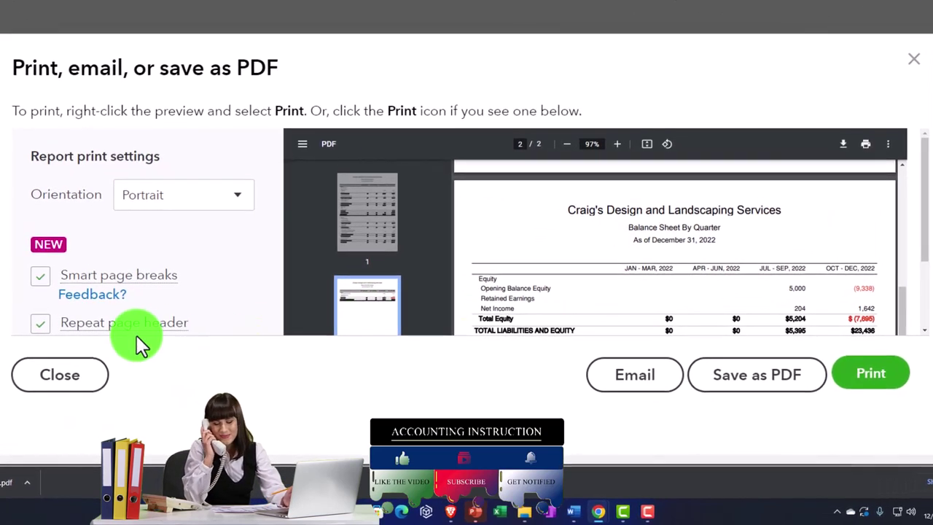
Turn off the repeated page header for the Balance Sheet By Quarter PDF and save it, filing it in the Reports folder
{"action": "left_click", "coordinate": [49, 322]}
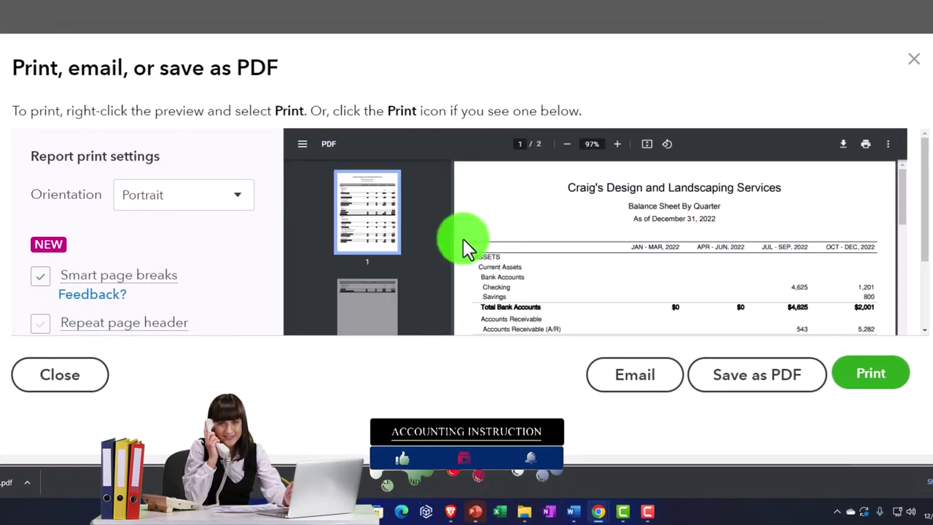
{"action": "scroll", "coordinate": [470, 249], "scroll_direction": "down", "scroll_amount": 10}
{"action": "scroll", "coordinate": [597, 242], "scroll_direction": "up", "scroll_amount": 2}
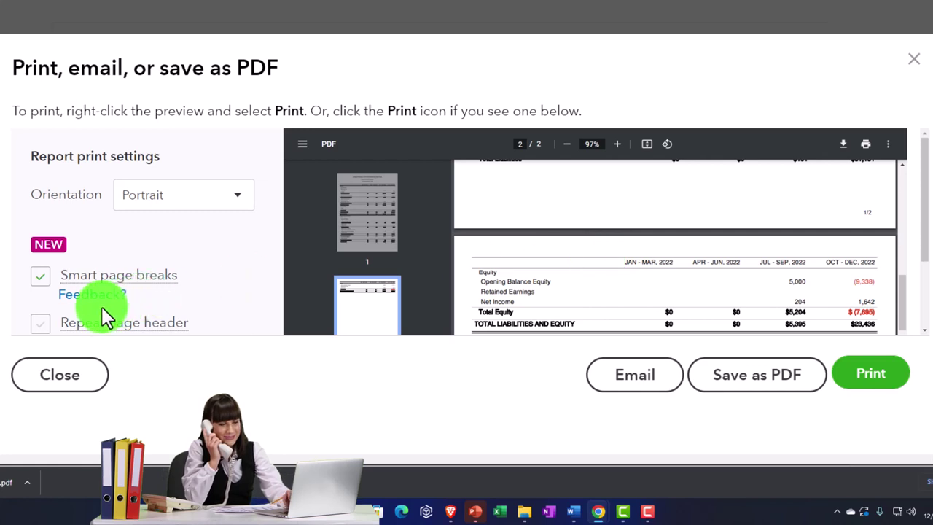
{"action": "left_click", "coordinate": [743, 392]}
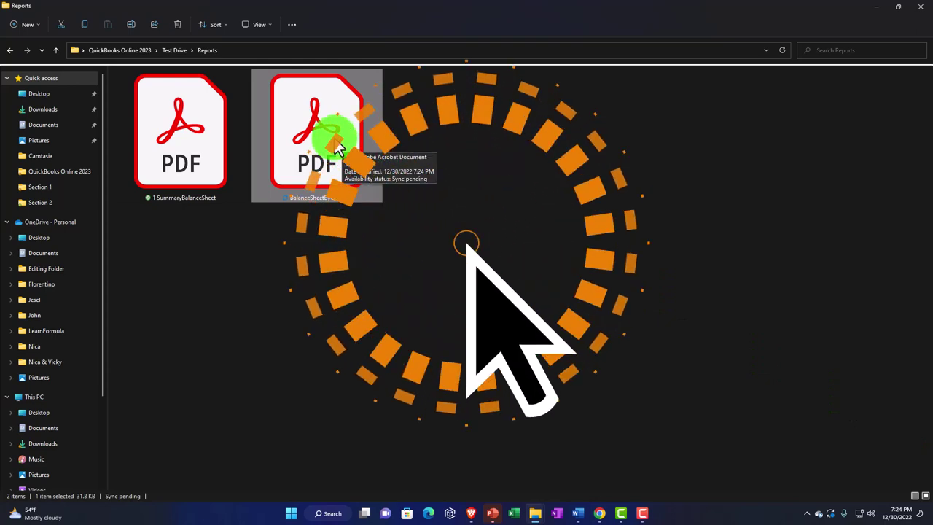
Rename the BalanceSheetByQuarter PDF by adding 2 at the start of its file name
{"action": "right_click", "coordinate": [335, 137]}
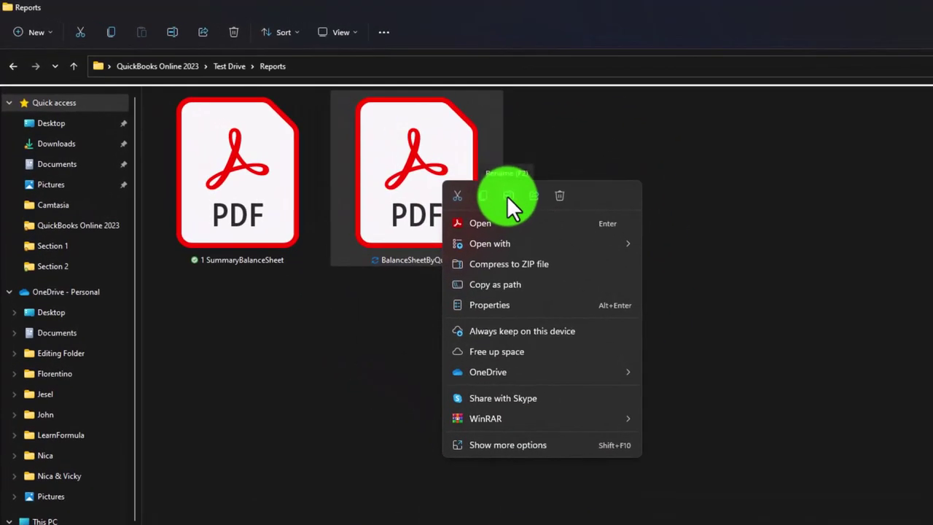
{"action": "left_click", "coordinate": [508, 195]}
{"action": "key", "text": "Home"}
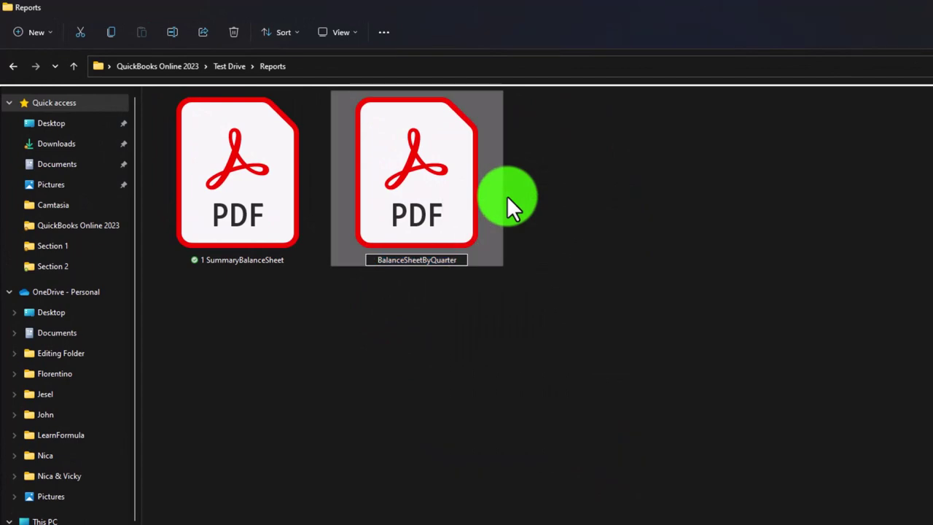
{"action": "type", "text": "2"}
{"action": "left_click", "coordinate": [697, 343]}
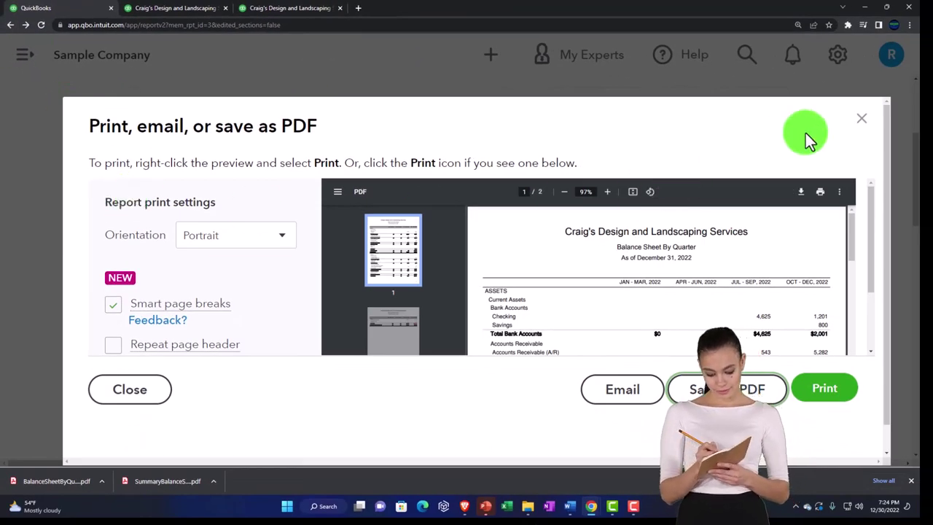
Close the PDF export dialog, return to the custom reports list and open 3. Comparative Balance Sheet Current & Prior Month
{"action": "left_click", "coordinate": [860, 128]}
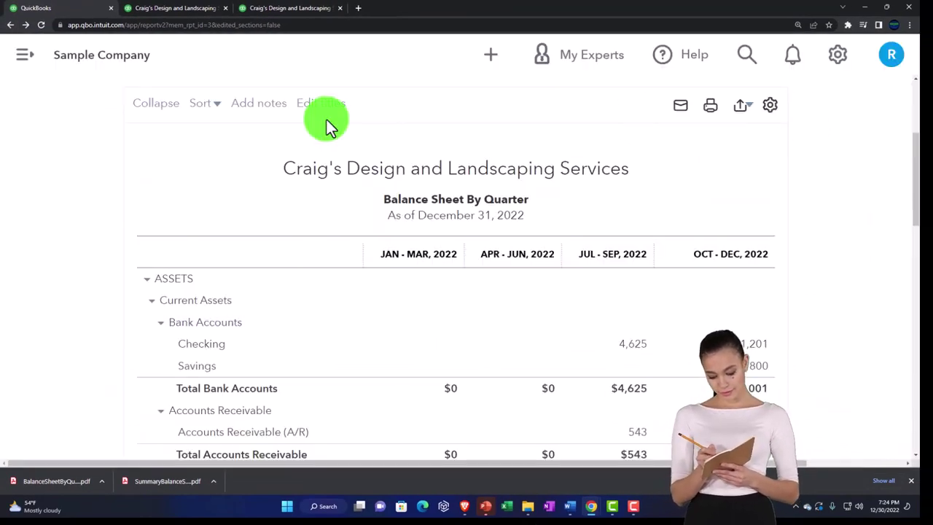
{"action": "left_click", "coordinate": [11, 25]}
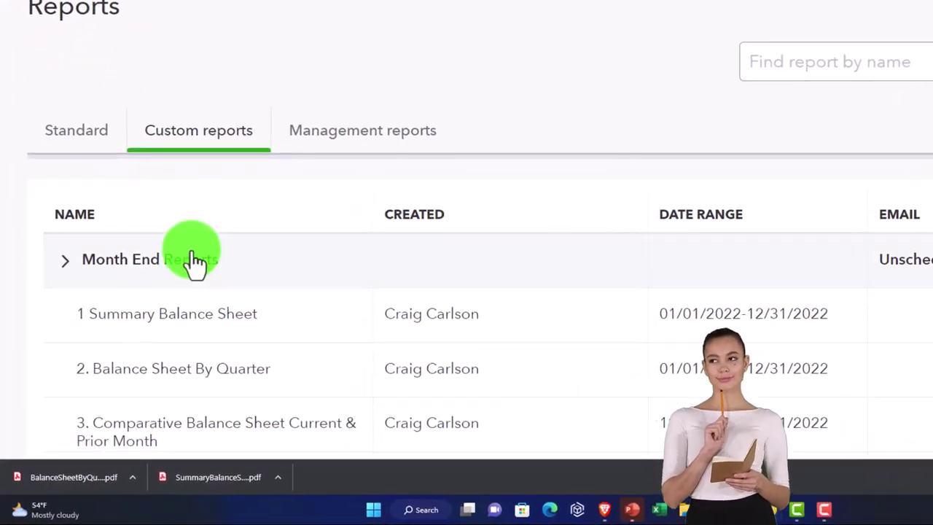
{"action": "scroll", "coordinate": [127, 341], "scroll_direction": "down", "scroll_amount": 2}
{"action": "left_click", "coordinate": [167, 295]}
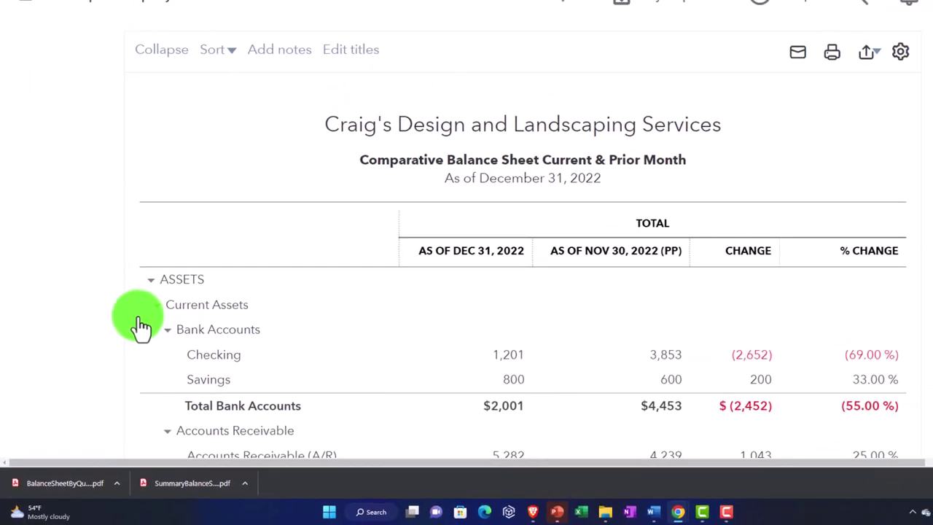
Export the Comparative Balance Sheet Current & Prior Month report as a PDF and put the file into the Reports folder
{"action": "scroll", "coordinate": [723, 162], "scroll_direction": "up", "scroll_amount": 1}
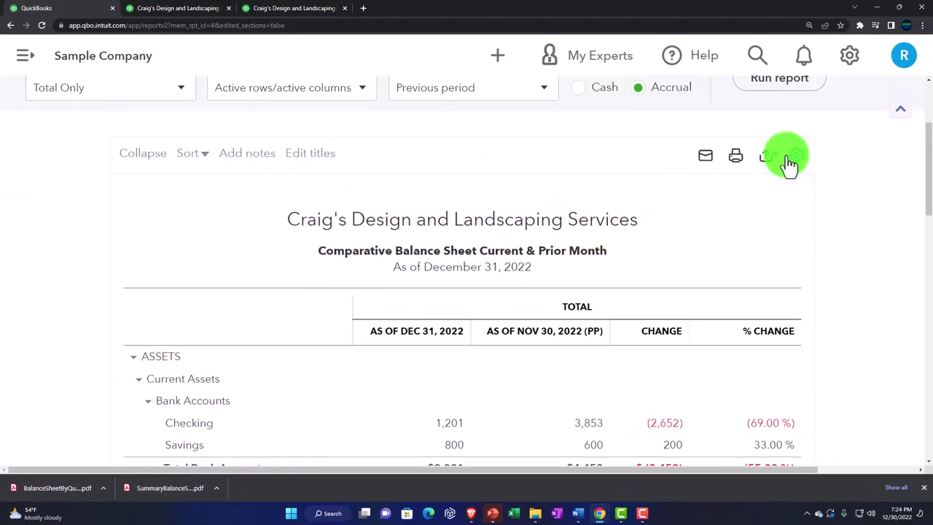
{"action": "left_click", "coordinate": [688, 211]}
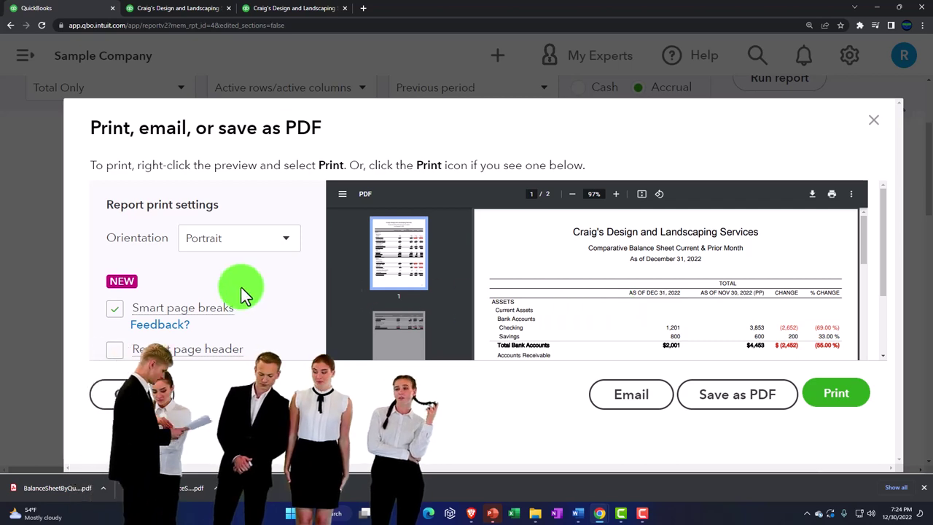
{"action": "scroll", "coordinate": [241, 287], "scroll_direction": "down", "scroll_amount": 1}
{"action": "scroll", "coordinate": [520, 276], "scroll_direction": "down", "scroll_amount": 4}
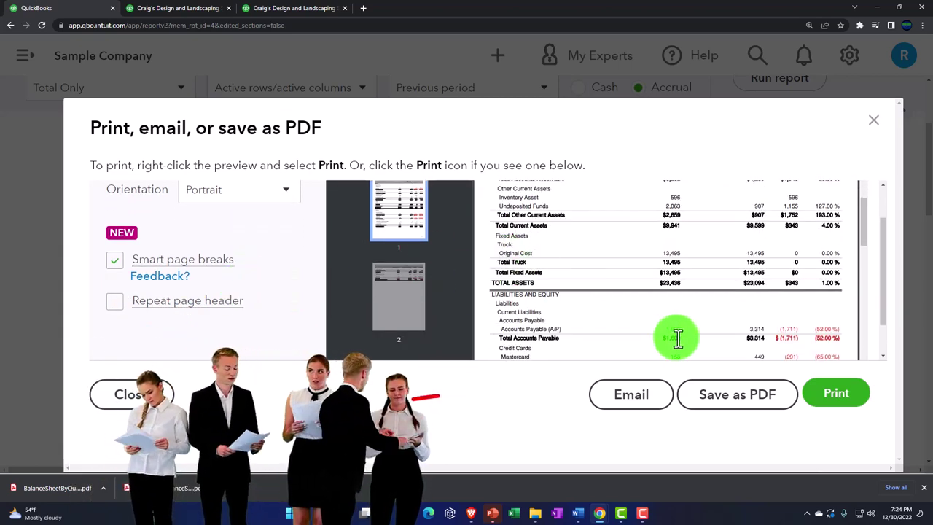
{"action": "left_click", "coordinate": [714, 412]}
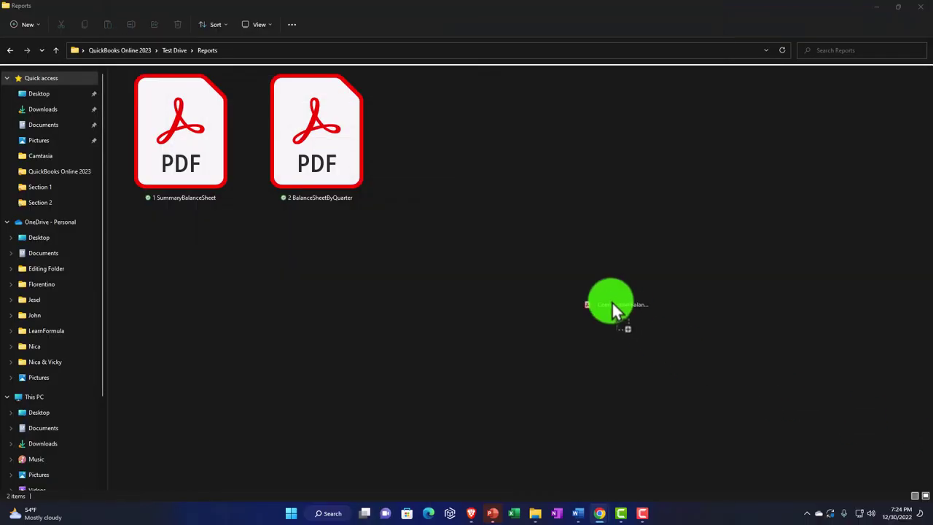
{"action": "left_click_drag", "start_coordinate": [479, 258], "coordinate": [484, 259]}
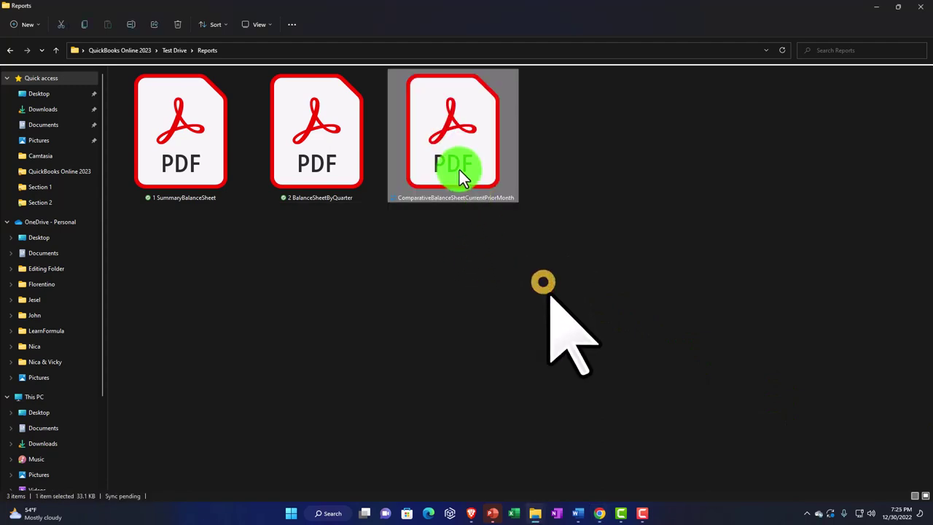
{"action": "right_click", "coordinate": [459, 173]}
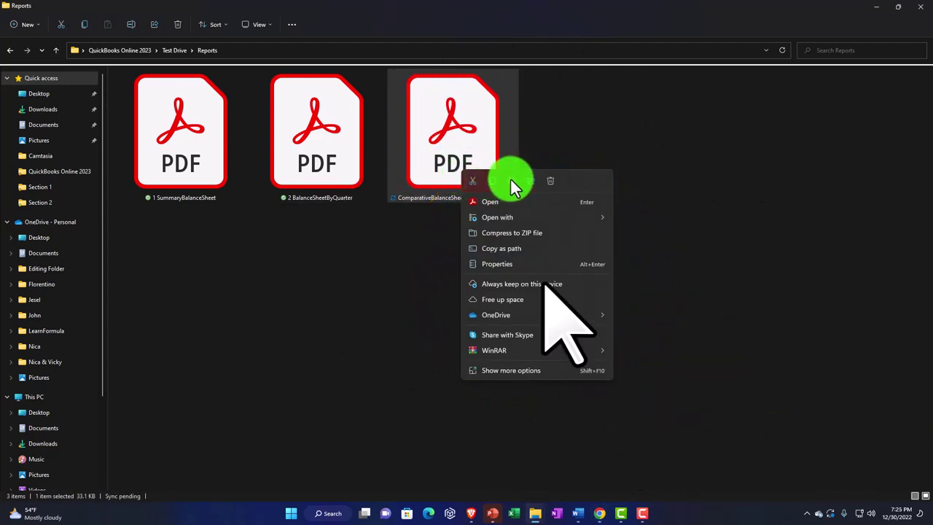
{"action": "left_click", "coordinate": [511, 181]}
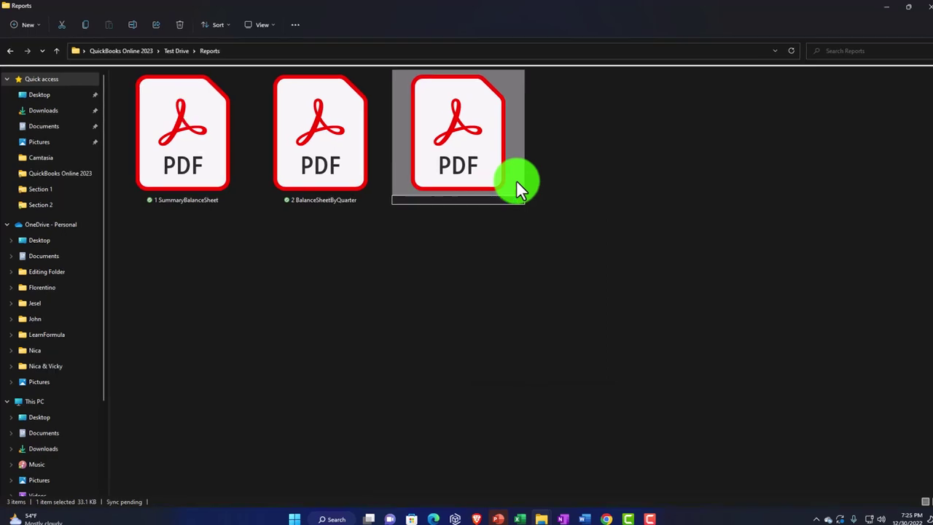
{"action": "type", "text": "3"}
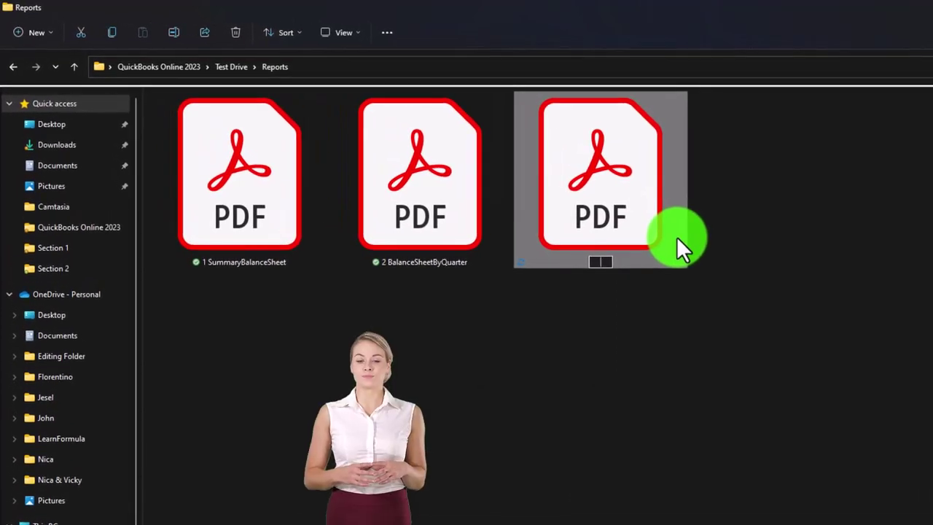
{"action": "key", "text": "Escape"}
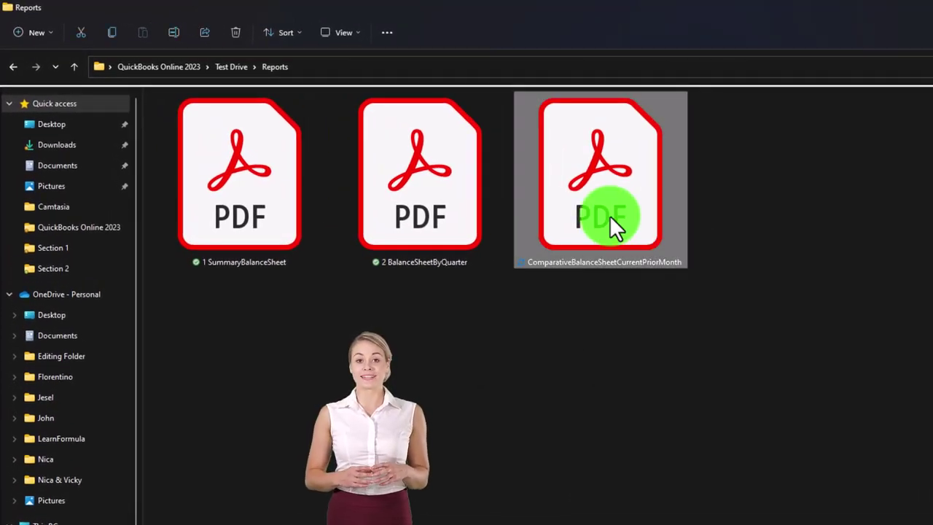
Rename the ComparativeBalanceSheetCurrentPriorMonth PDF by adding 3 at the start of its file name
{"action": "right_click", "coordinate": [610, 215]}
{"action": "left_click", "coordinate": [684, 231]}
{"action": "key", "text": "Home"}
{"action": "type", "text": "3"}
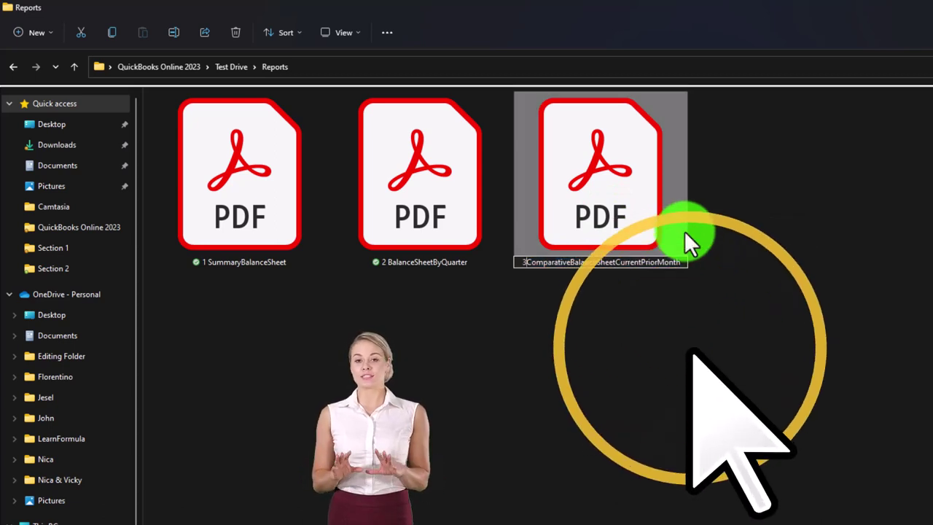
{"action": "left_click", "coordinate": [724, 347]}
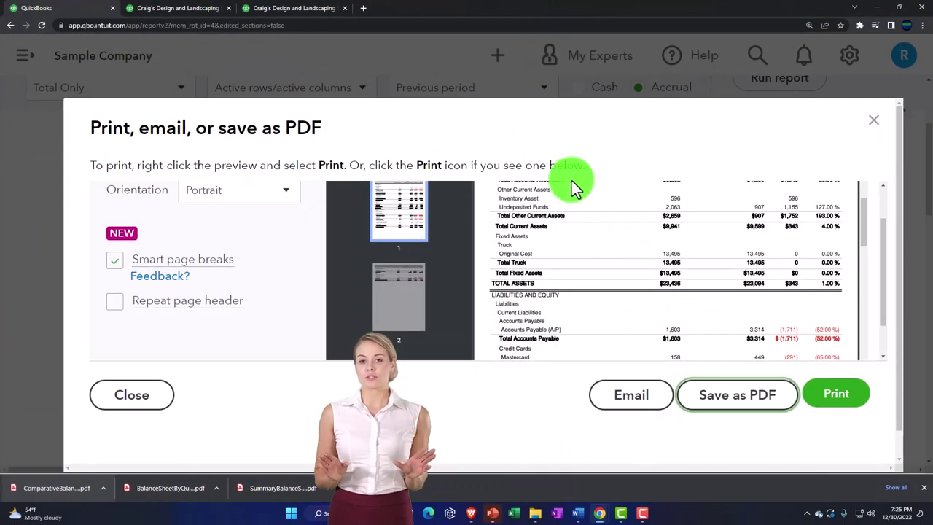
Close the PDF export dialog in QuickBooks, return to the custom reports list and open 4. Comparative Balance Sheet Current & Prior Year
{"action": "left_click", "coordinate": [873, 119]}
{"action": "left_click", "coordinate": [10, 24]}
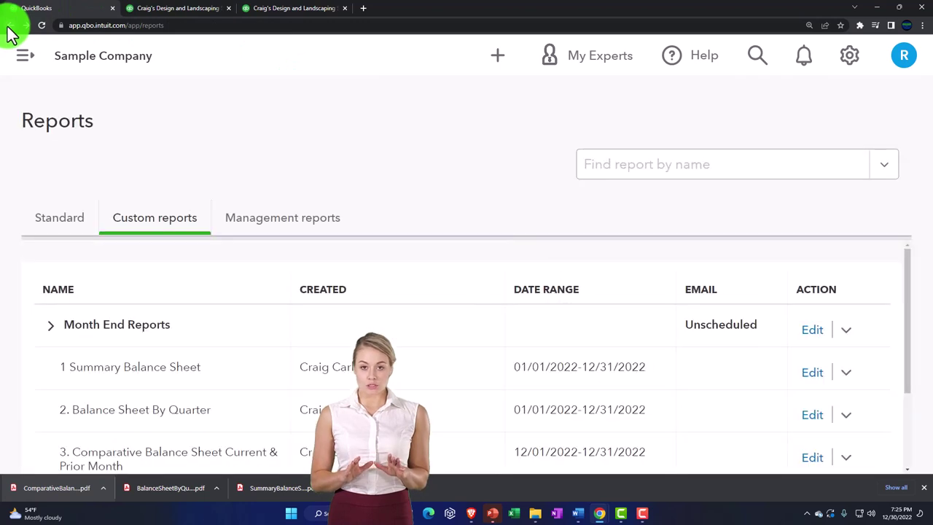
{"action": "left_click", "coordinate": [167, 212]}
{"action": "scroll", "coordinate": [157, 341], "scroll_direction": "down", "scroll_amount": 2}
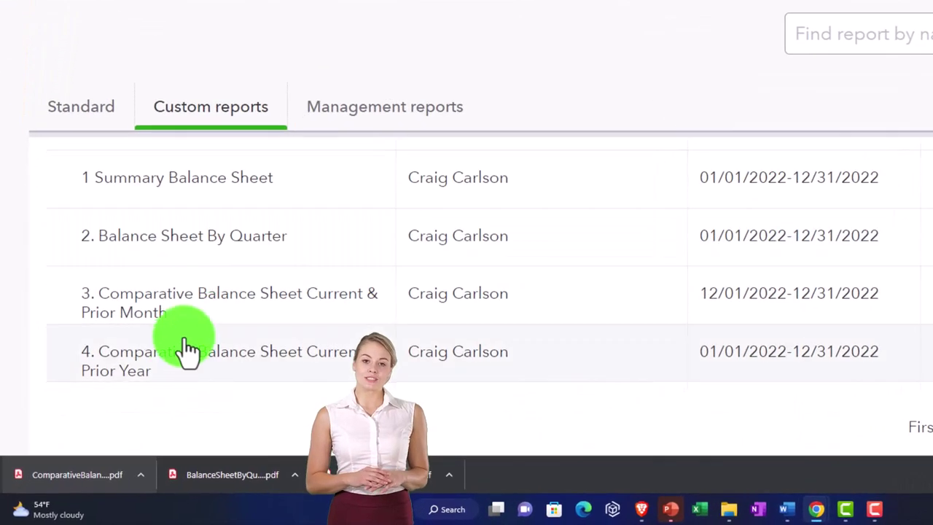
{"action": "left_click", "coordinate": [121, 406]}
Export the Comparative Balance Sheet Current & Prior Year report as a PDF and put the file into the Reports folder
{"action": "scroll", "coordinate": [510, 225], "scroll_direction": "down", "scroll_amount": 5}
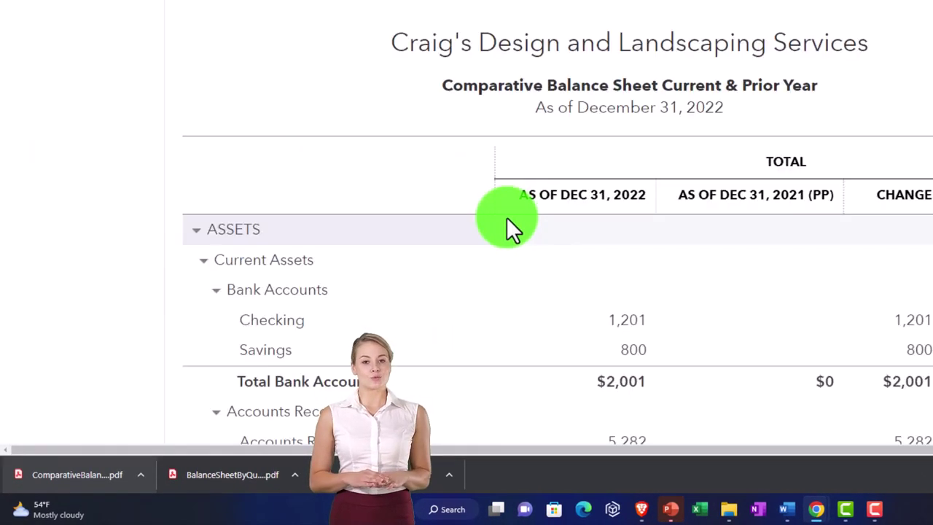
{"action": "left_click", "coordinate": [869, 56]}
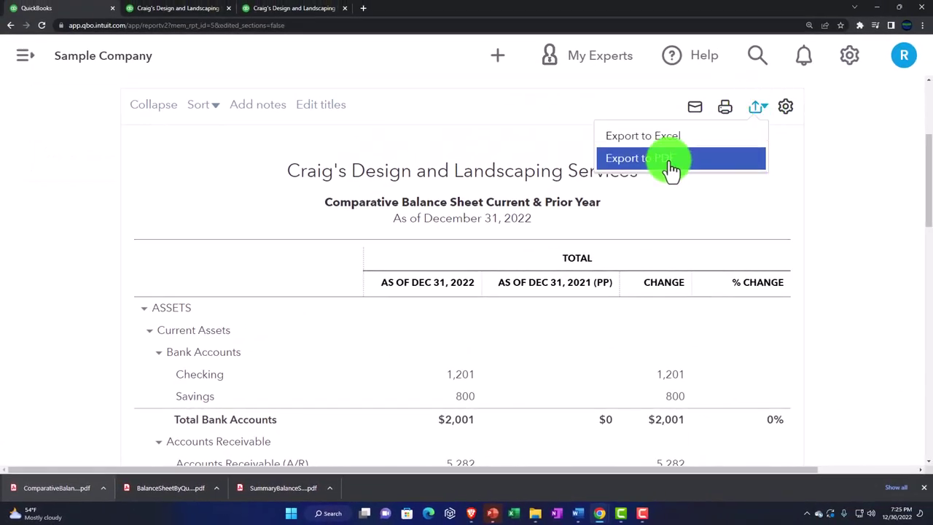
{"action": "left_click", "coordinate": [671, 169]}
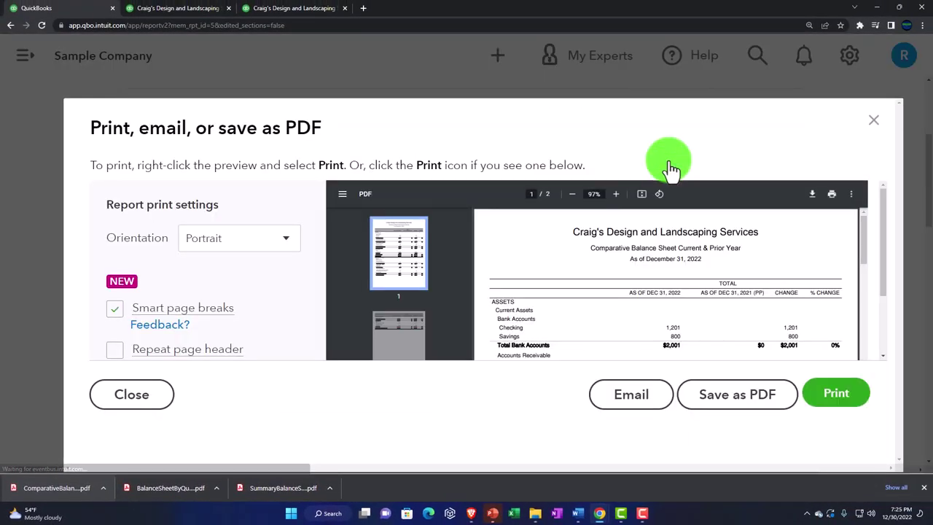
{"action": "left_click", "coordinate": [724, 408]}
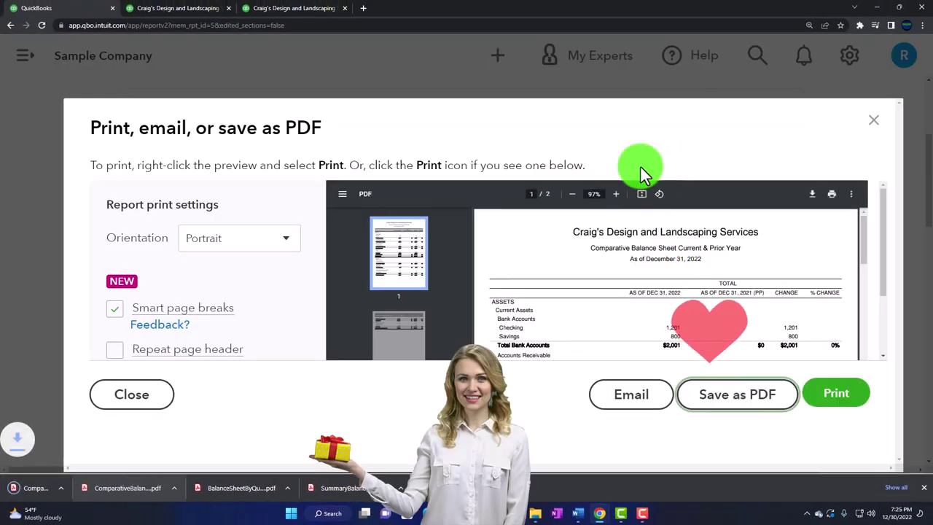
{"action": "left_click_drag", "start_coordinate": [510, 10], "coordinate": [932, 8]}
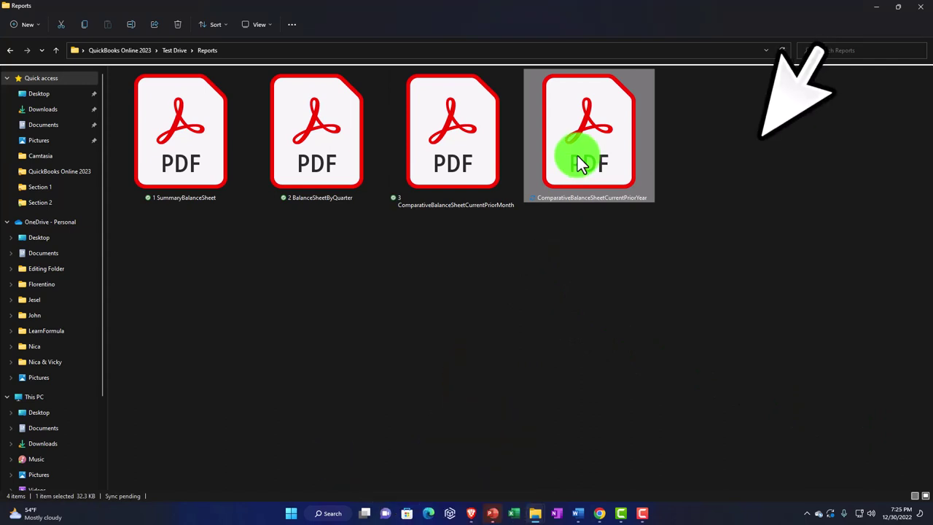
Rename the ComparativeBalanceSheetCurrentPriorYear PDF by adding 4 at the start of its file name
{"action": "right_click", "coordinate": [578, 159]}
{"action": "left_click", "coordinate": [627, 167]}
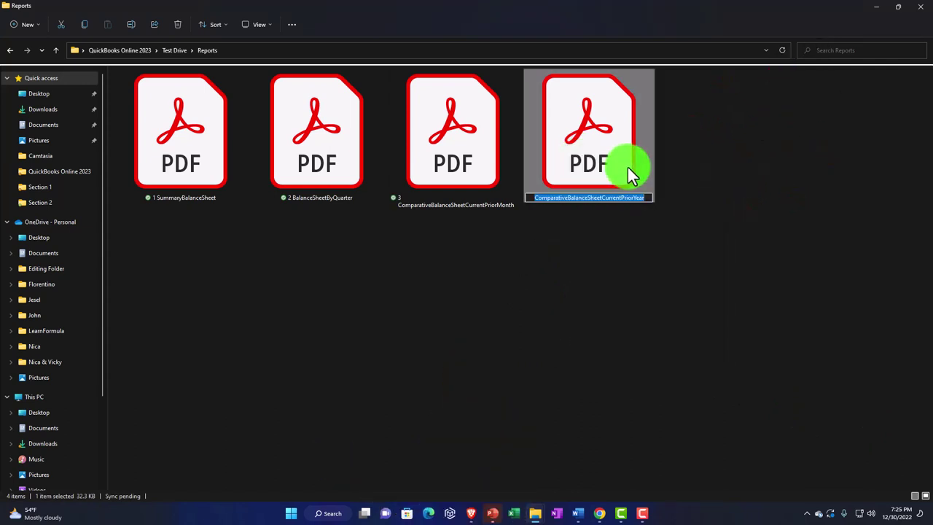
{"action": "key", "text": "Home"}
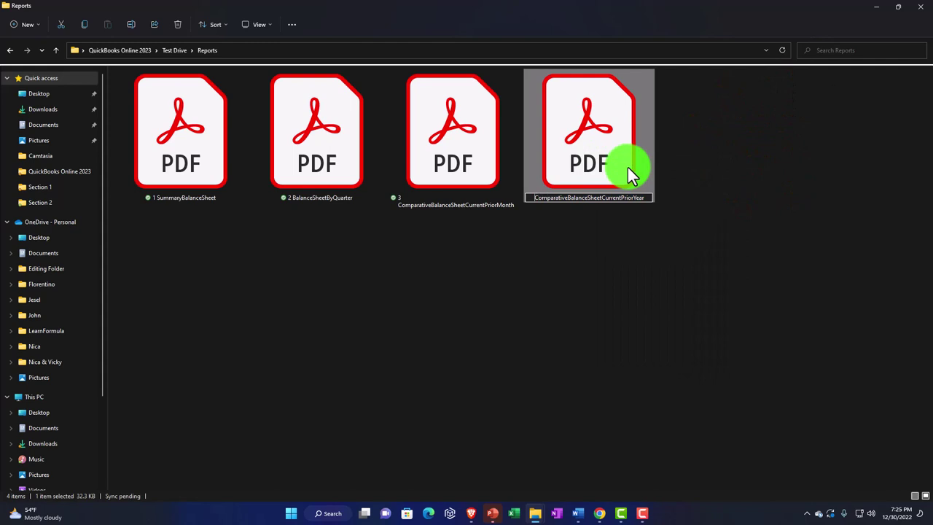
{"action": "type", "text": "4"}
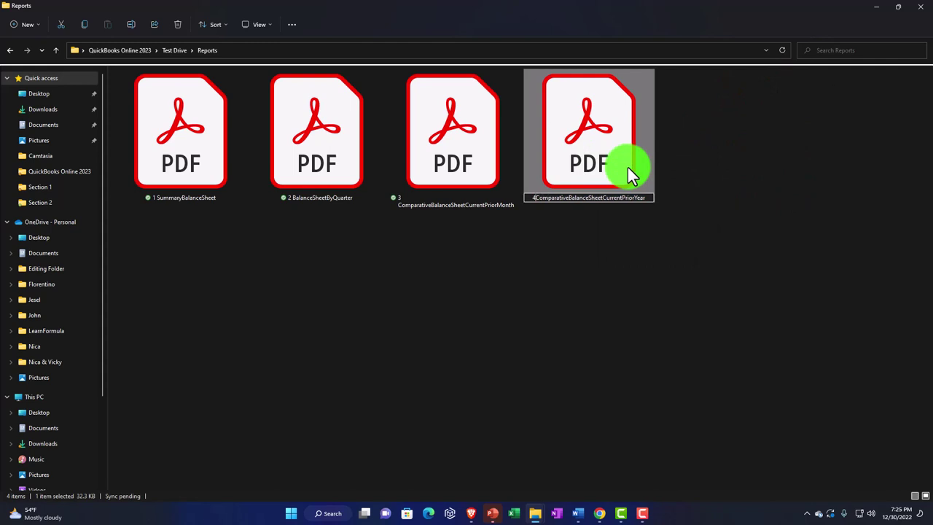
{"action": "left_click", "coordinate": [568, 269]}
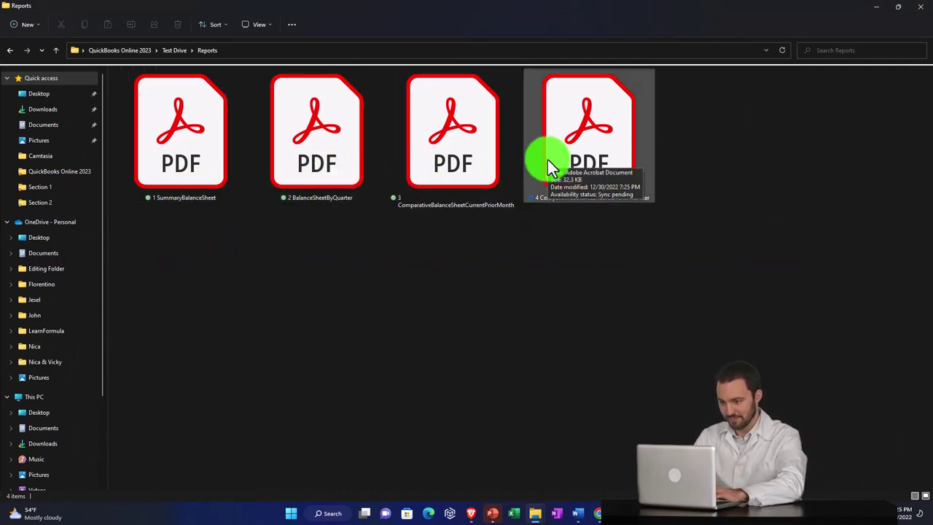
{"action": "left_click", "coordinate": [480, 277]}
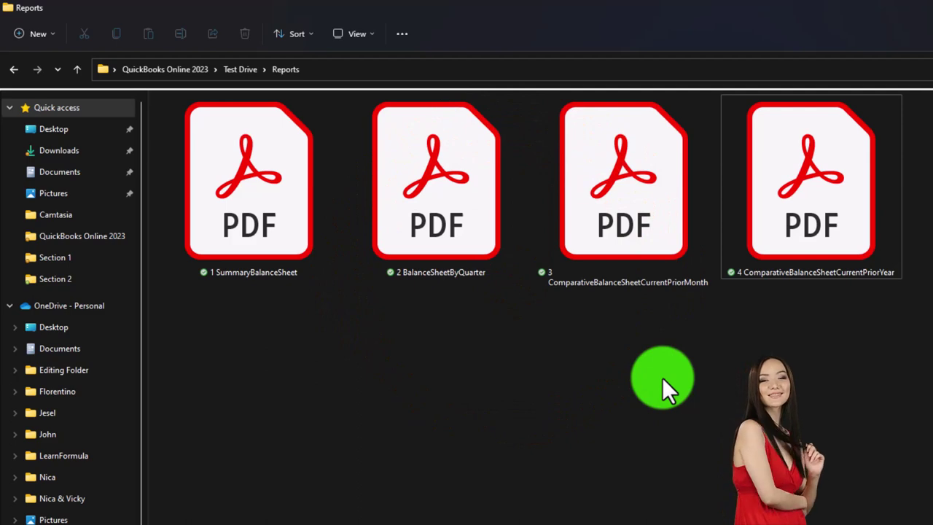
Create a new folder named Reports 12.31.22 inside the Reports folder
{"action": "right_click", "coordinate": [280, 362]}
{"action": "mouse_move", "coordinate": [408, 470]}
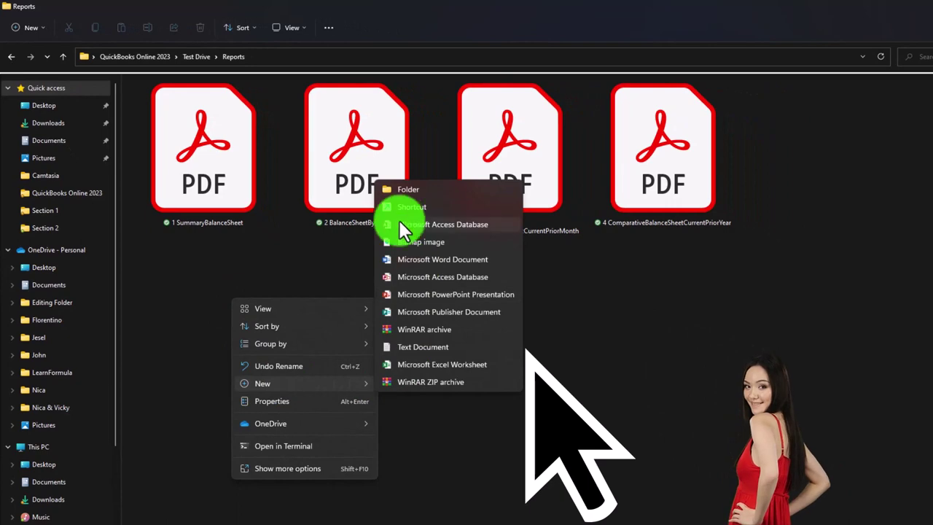
{"action": "left_click", "coordinate": [395, 189]}
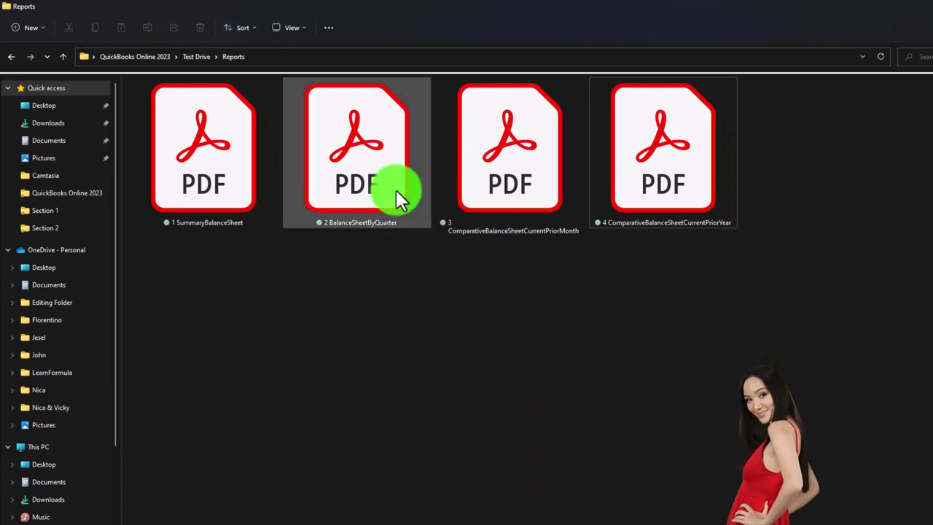
{"action": "type", "text": "Reports 12.31"}
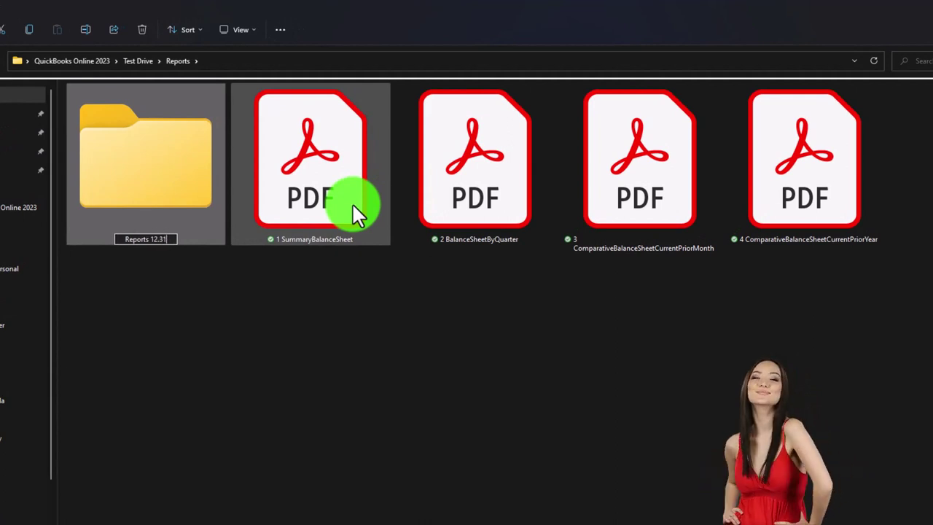
{"action": "type", "text": ".22"}
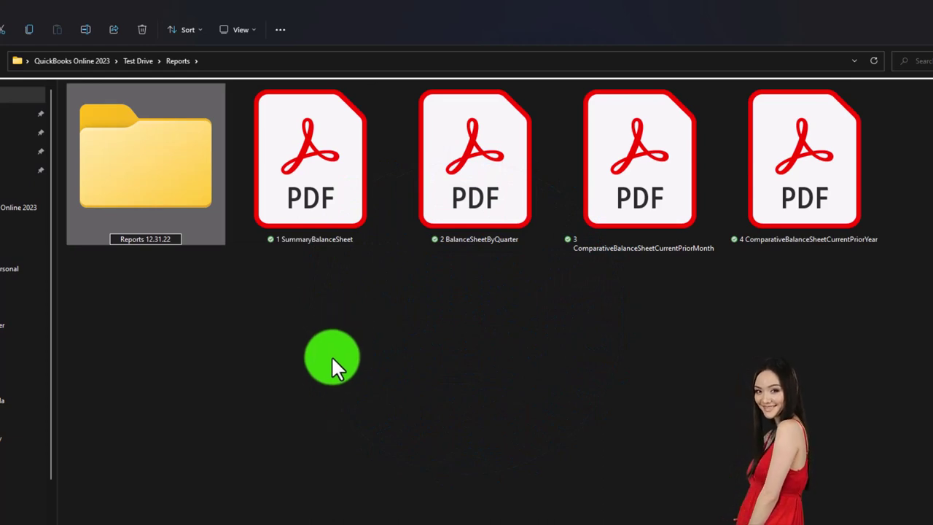
{"action": "left_click", "coordinate": [309, 329]}
Move the four numbered balance sheet PDFs into the Reports 12.31.22 folder
{"action": "left_click_drag", "start_coordinate": [308, 328], "coordinate": [804, 166]}
{"action": "left_click_drag", "start_coordinate": [638, 185], "coordinate": [173, 193]}
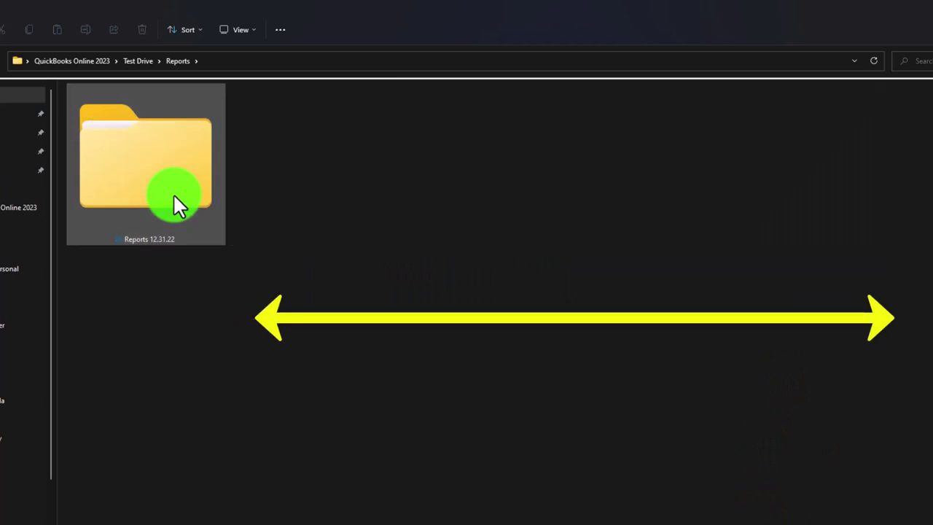
Compress the Reports 12.31.22 folder to a ZIP file, keeping the same name
{"action": "left_click", "coordinate": [174, 193]}
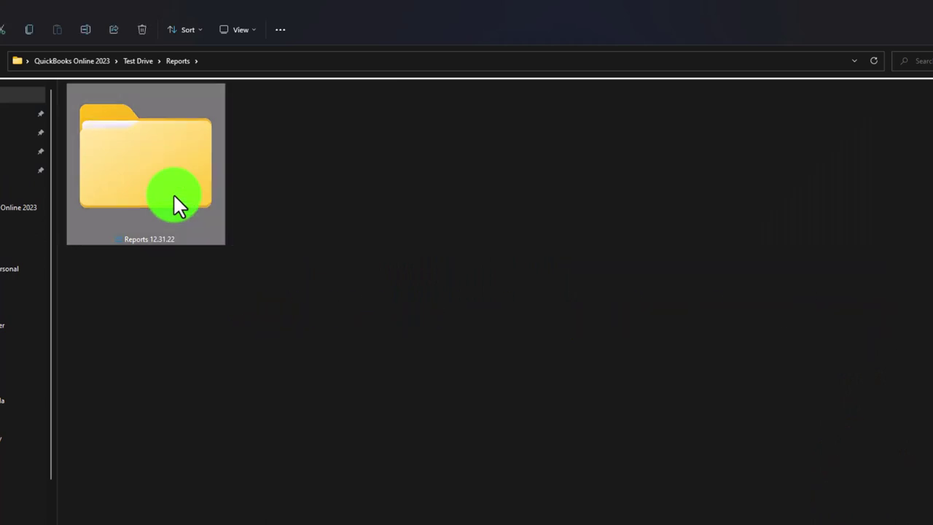
{"action": "right_click", "coordinate": [173, 195]}
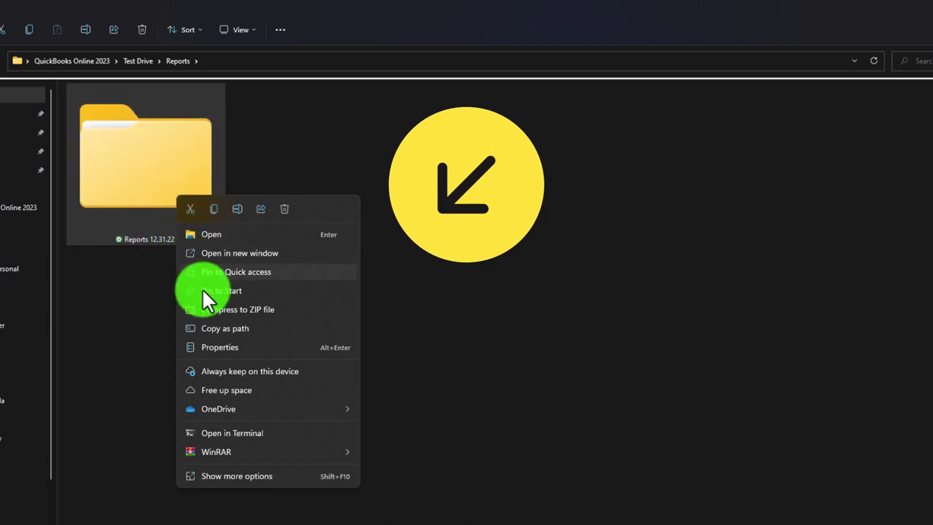
{"action": "left_click", "coordinate": [266, 314]}
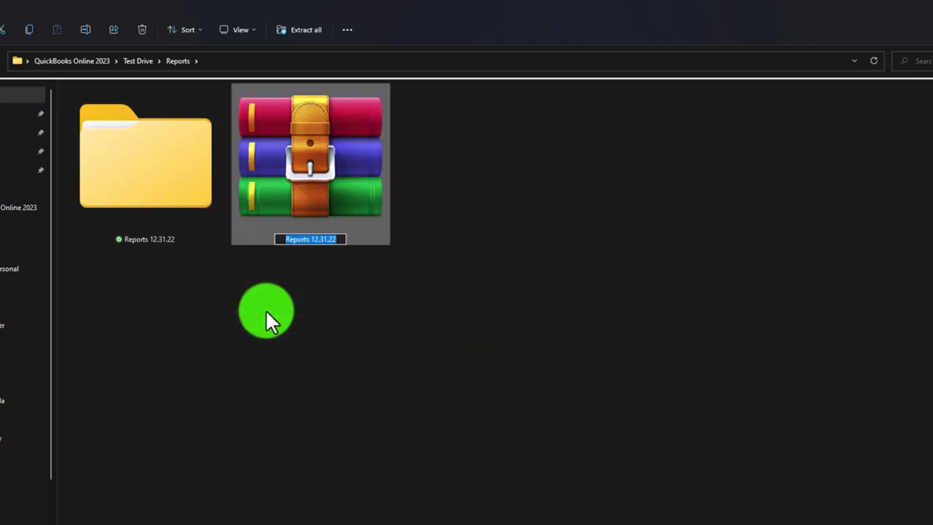
{"action": "left_click", "coordinate": [265, 309]}
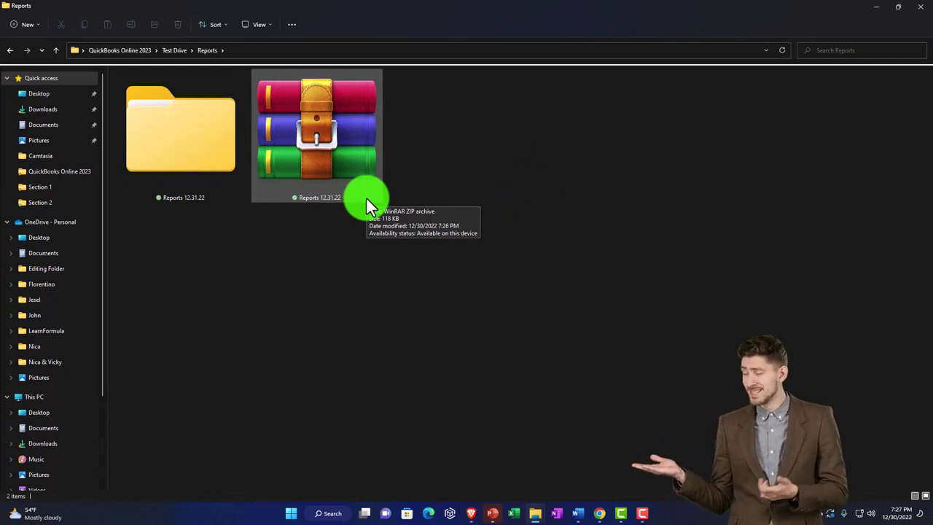
Open the Reports 12.31.22 folder and display its PDFs as large thumbnails
{"action": "left_click", "coordinate": [350, 161]}
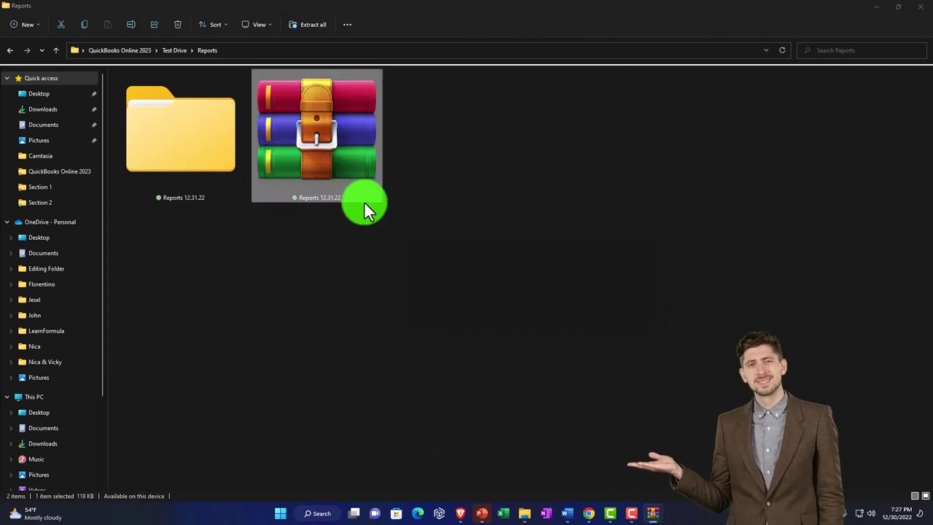
{"action": "double_click", "coordinate": [175, 170]}
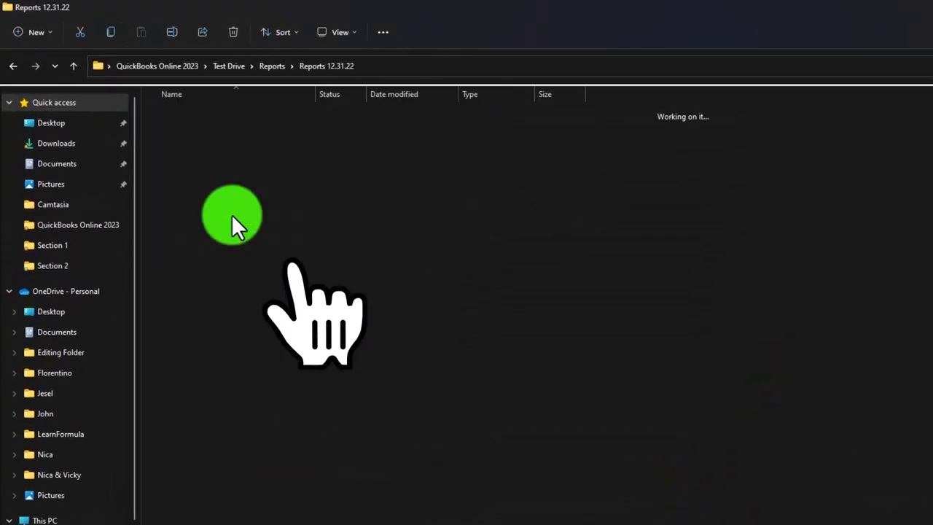
{"action": "left_click", "coordinate": [340, 32]}
{"action": "left_click", "coordinate": [339, 62]}
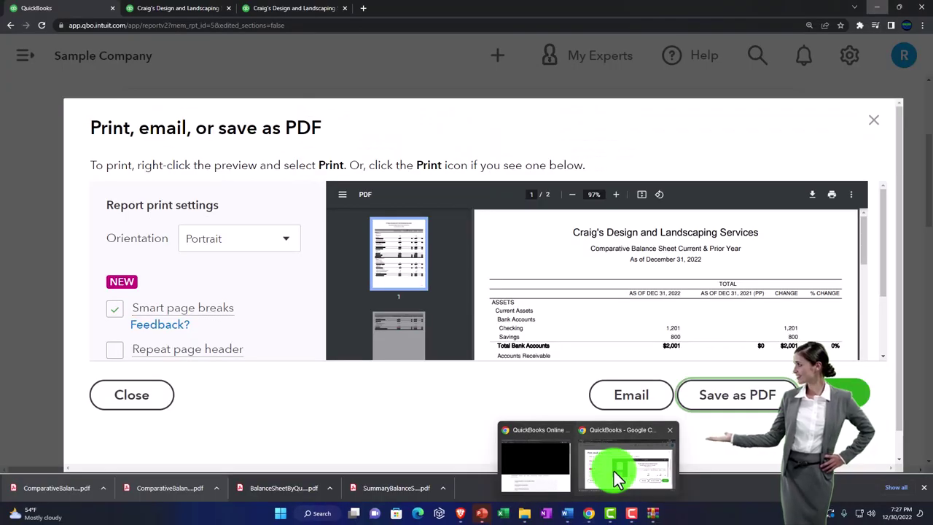
Switch to QuickBooks, close the PDF export dialog for the report, and return to the Reports page's management reports
{"action": "left_click", "coordinate": [613, 470]}
{"action": "left_click", "coordinate": [877, 123]}
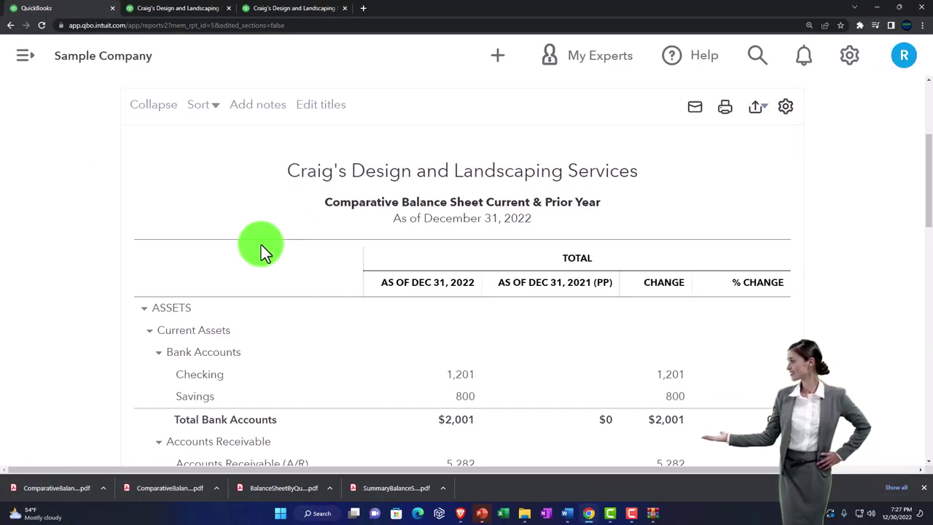
{"action": "scroll", "coordinate": [261, 245], "scroll_direction": "up", "scroll_amount": 1}
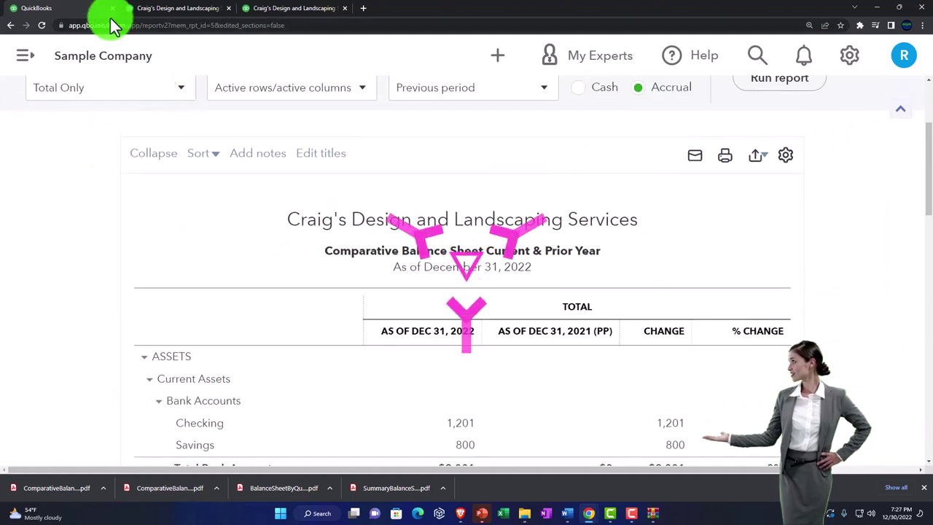
{"action": "left_click", "coordinate": [10, 25]}
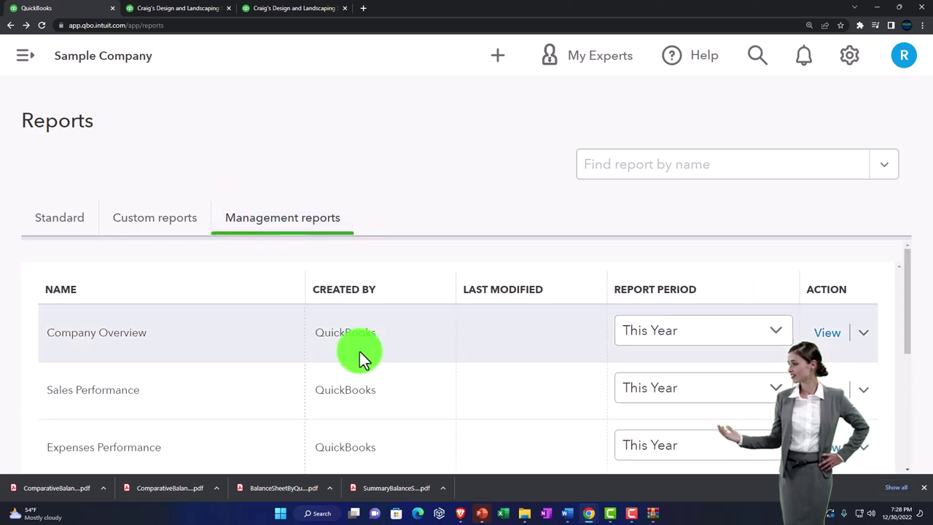
{"action": "key", "text": "ctrl+minus"}
{"action": "key", "text": "ctrl+minus"}
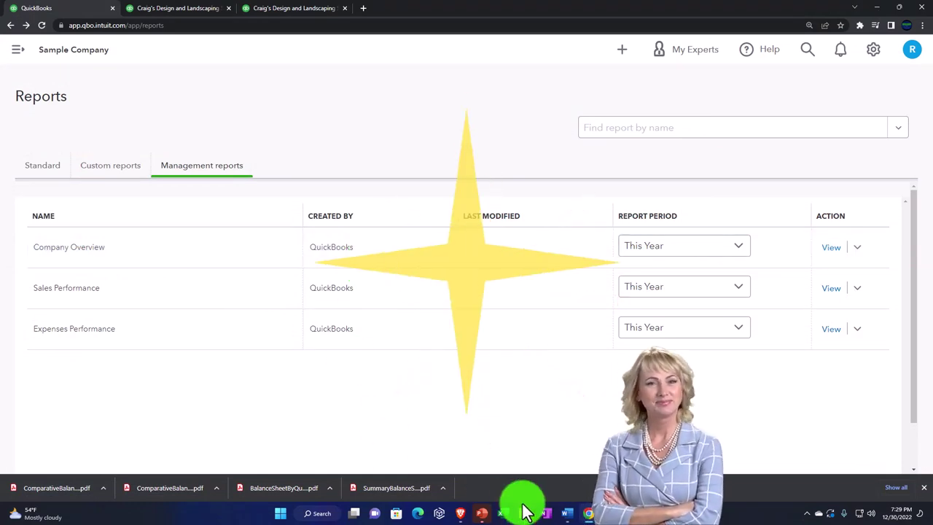
Switch to File Explorer and review the four numbered balance sheet PDFs in the Reports 12.31.22 folder
{"action": "mouse_move", "coordinate": [526, 510]}
{"action": "left_click", "coordinate": [614, 475]}
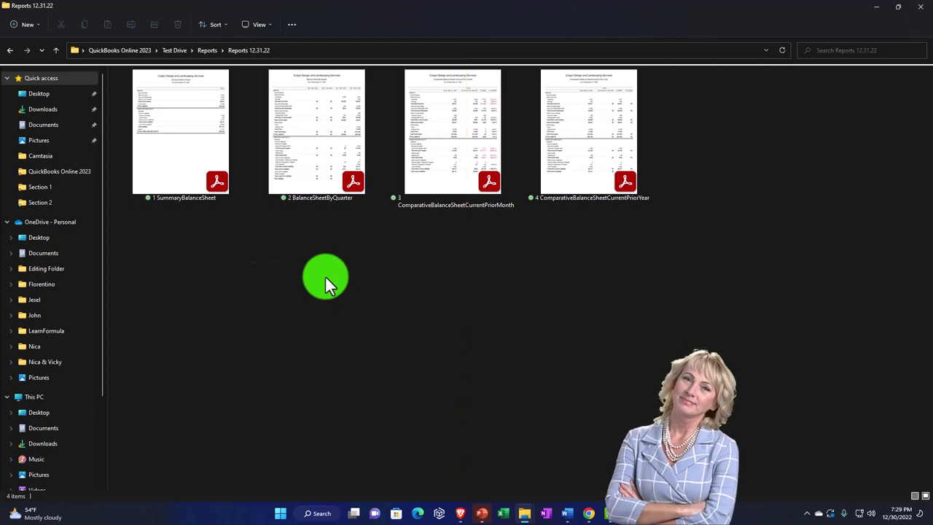
{"action": "mouse_move", "coordinate": [787, 144]}
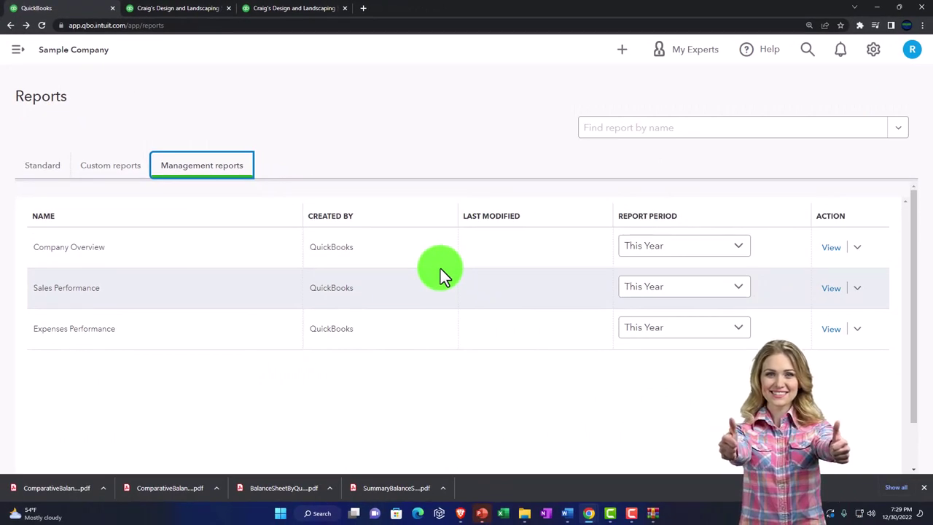
In QuickBooks, show the navigation menu, switch to Business view and expand Business overview
{"action": "left_click", "coordinate": [21, 54]}
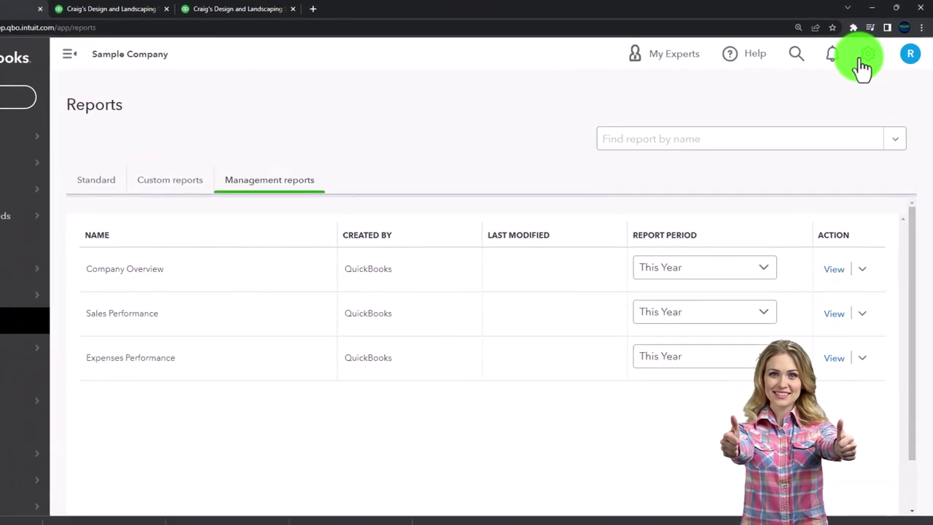
{"action": "left_click", "coordinate": [872, 48]}
{"action": "left_click", "coordinate": [832, 377]}
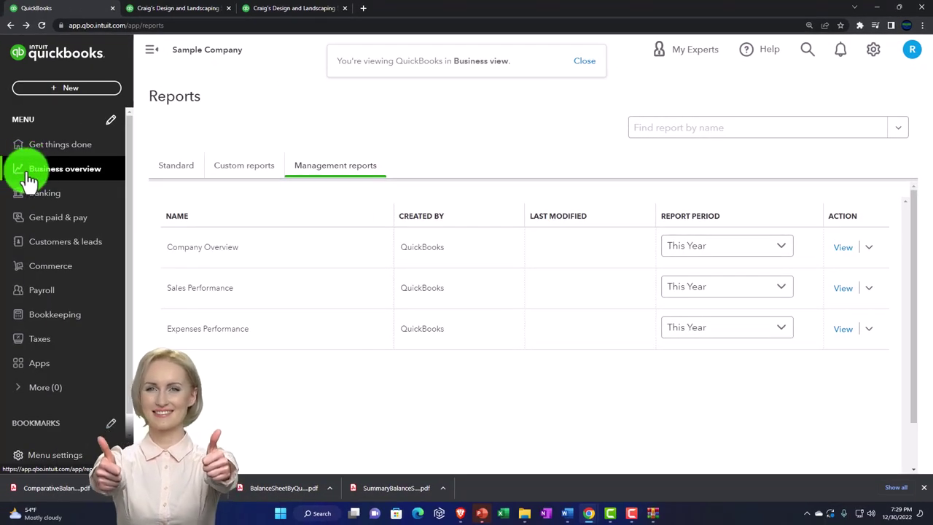
{"action": "left_click", "coordinate": [45, 174]}
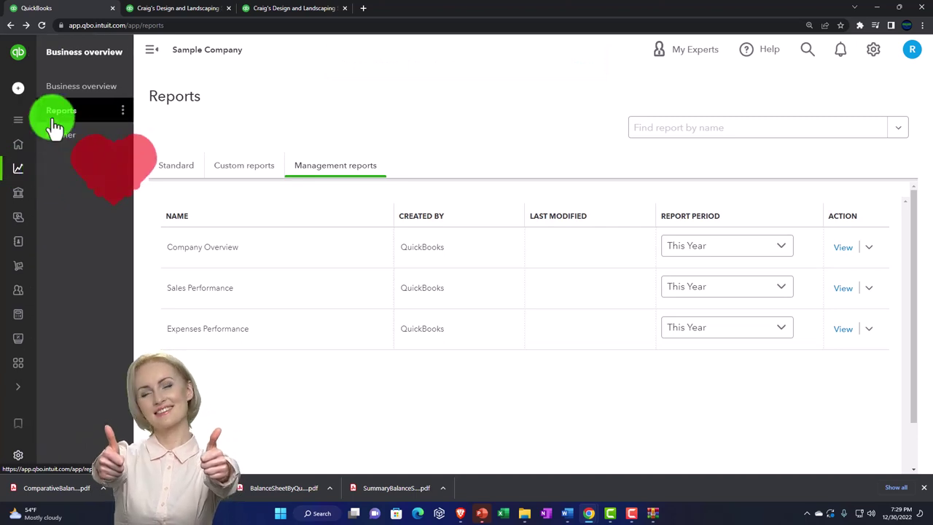